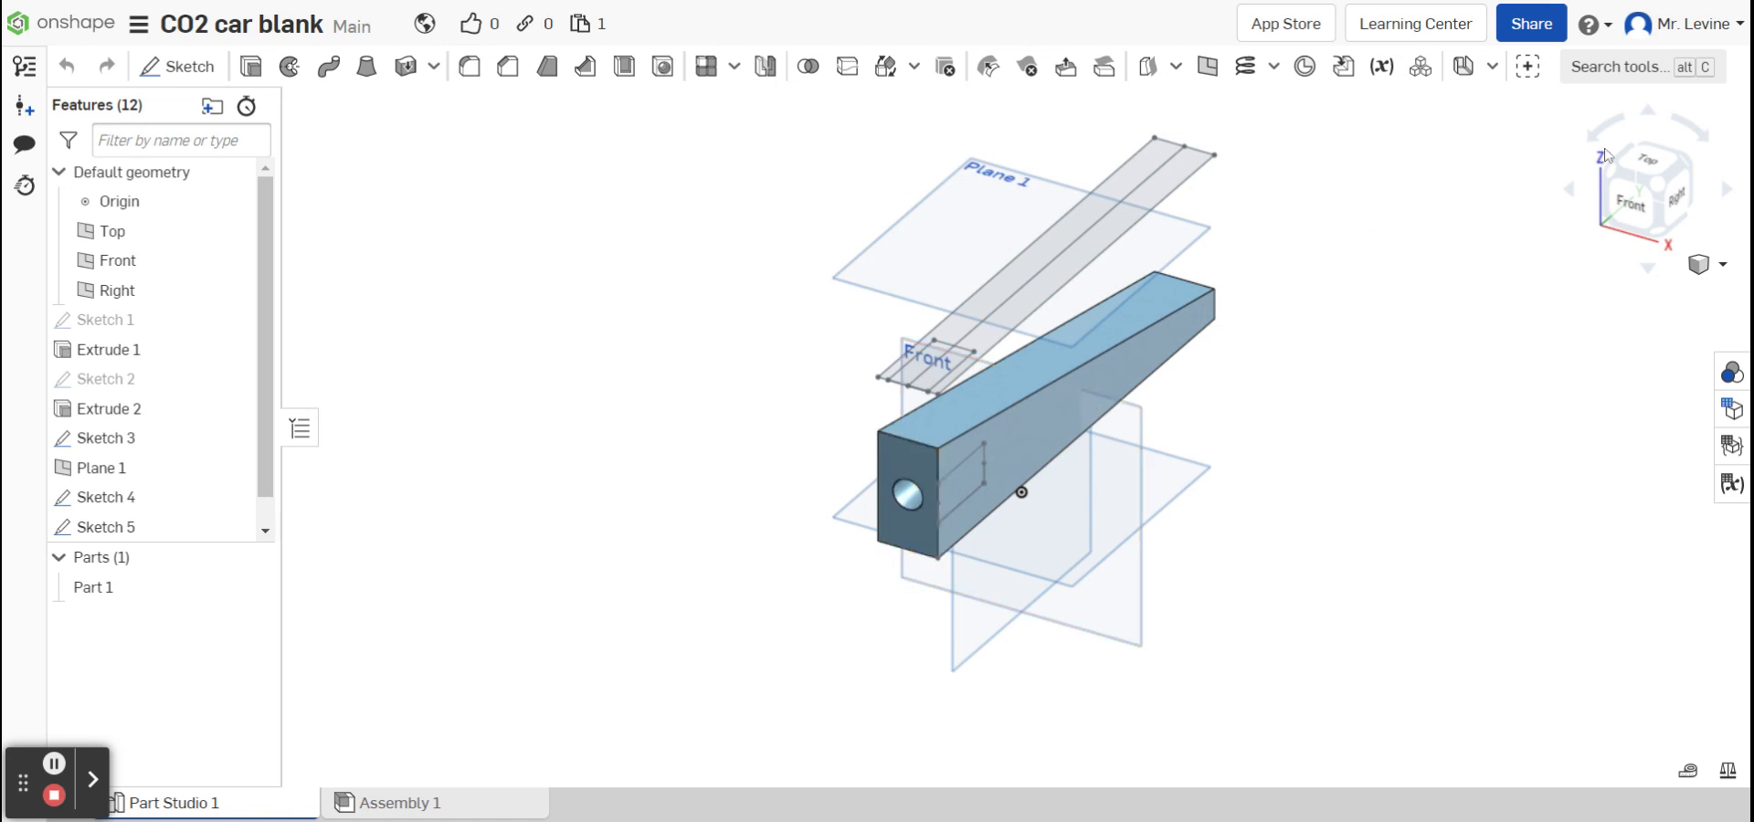
- Open Sketch 4 on Plane 1 for editing, facing the sketch plane from above
click(1678, 192)
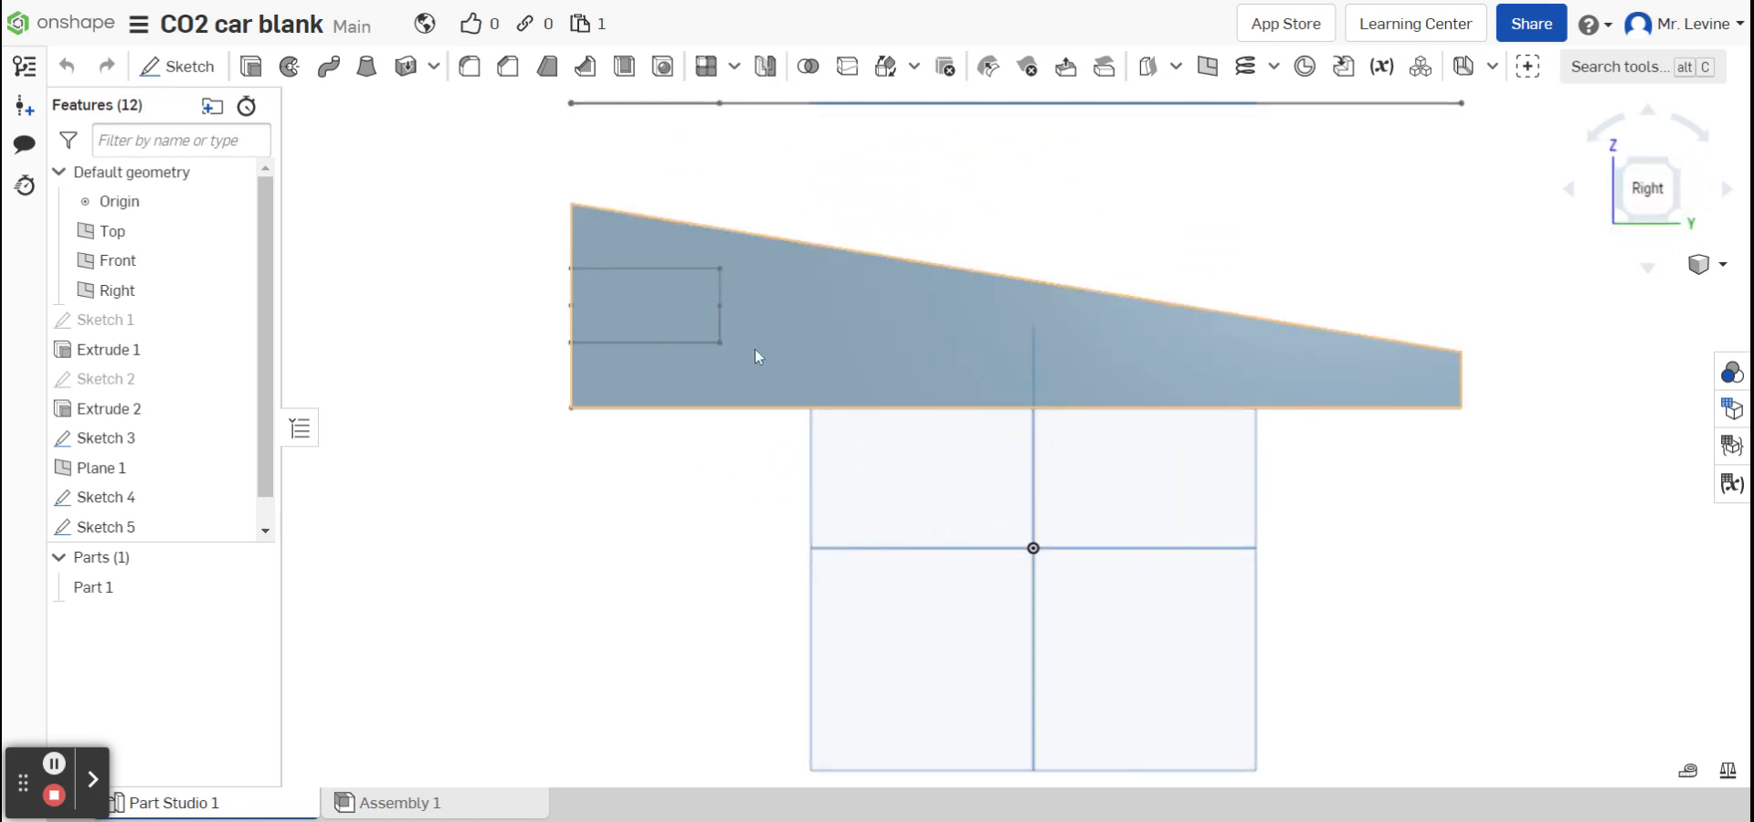
click(1638, 175)
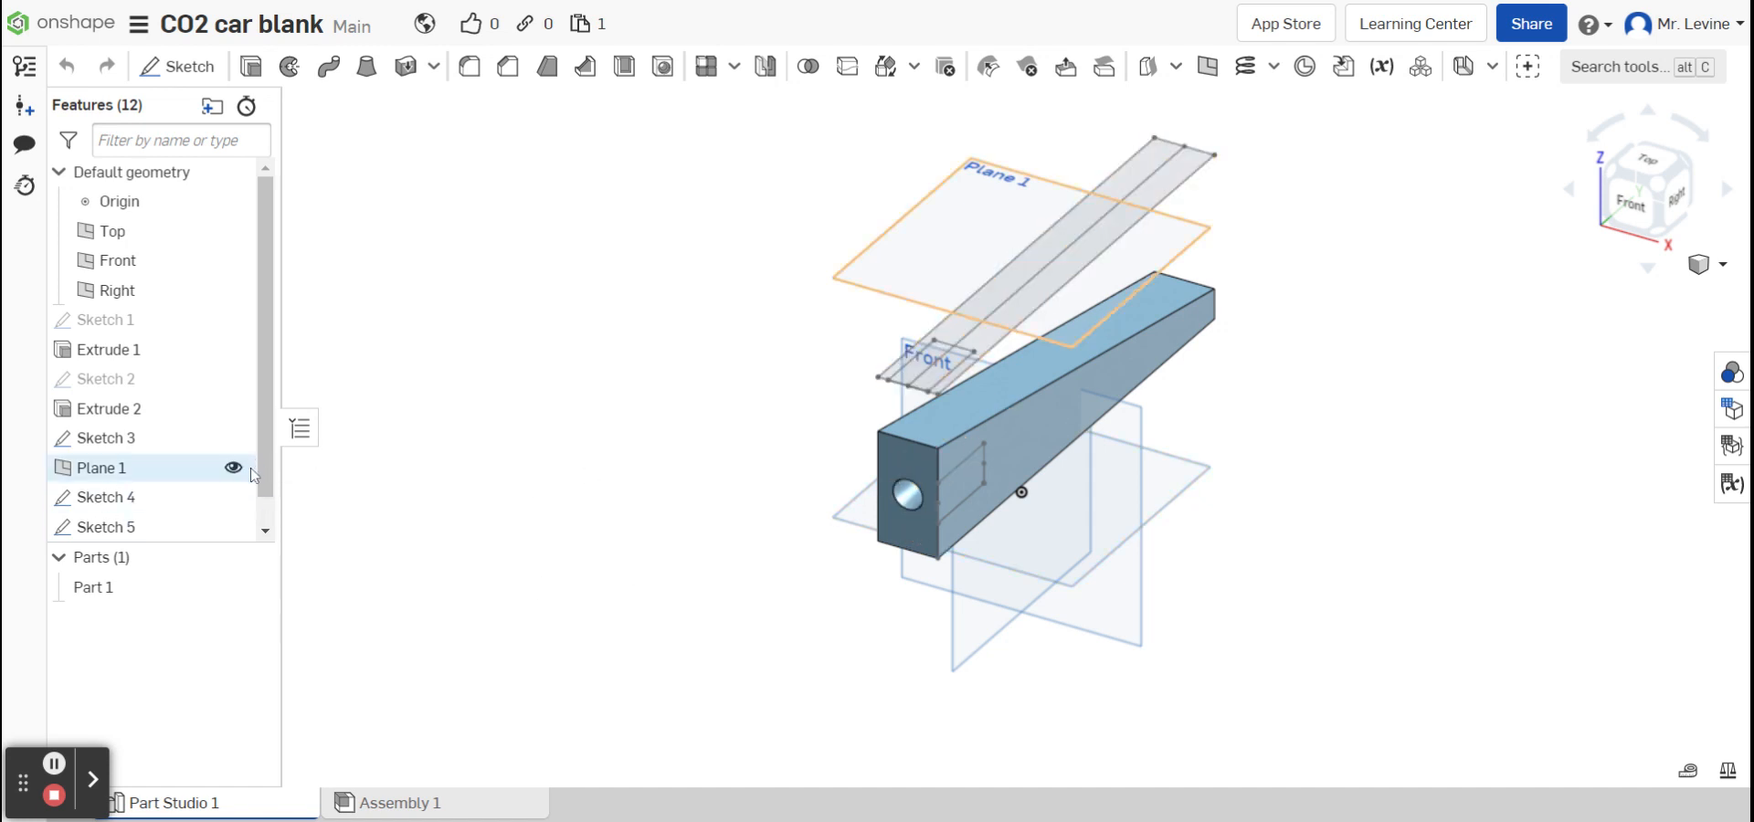
click(121, 513)
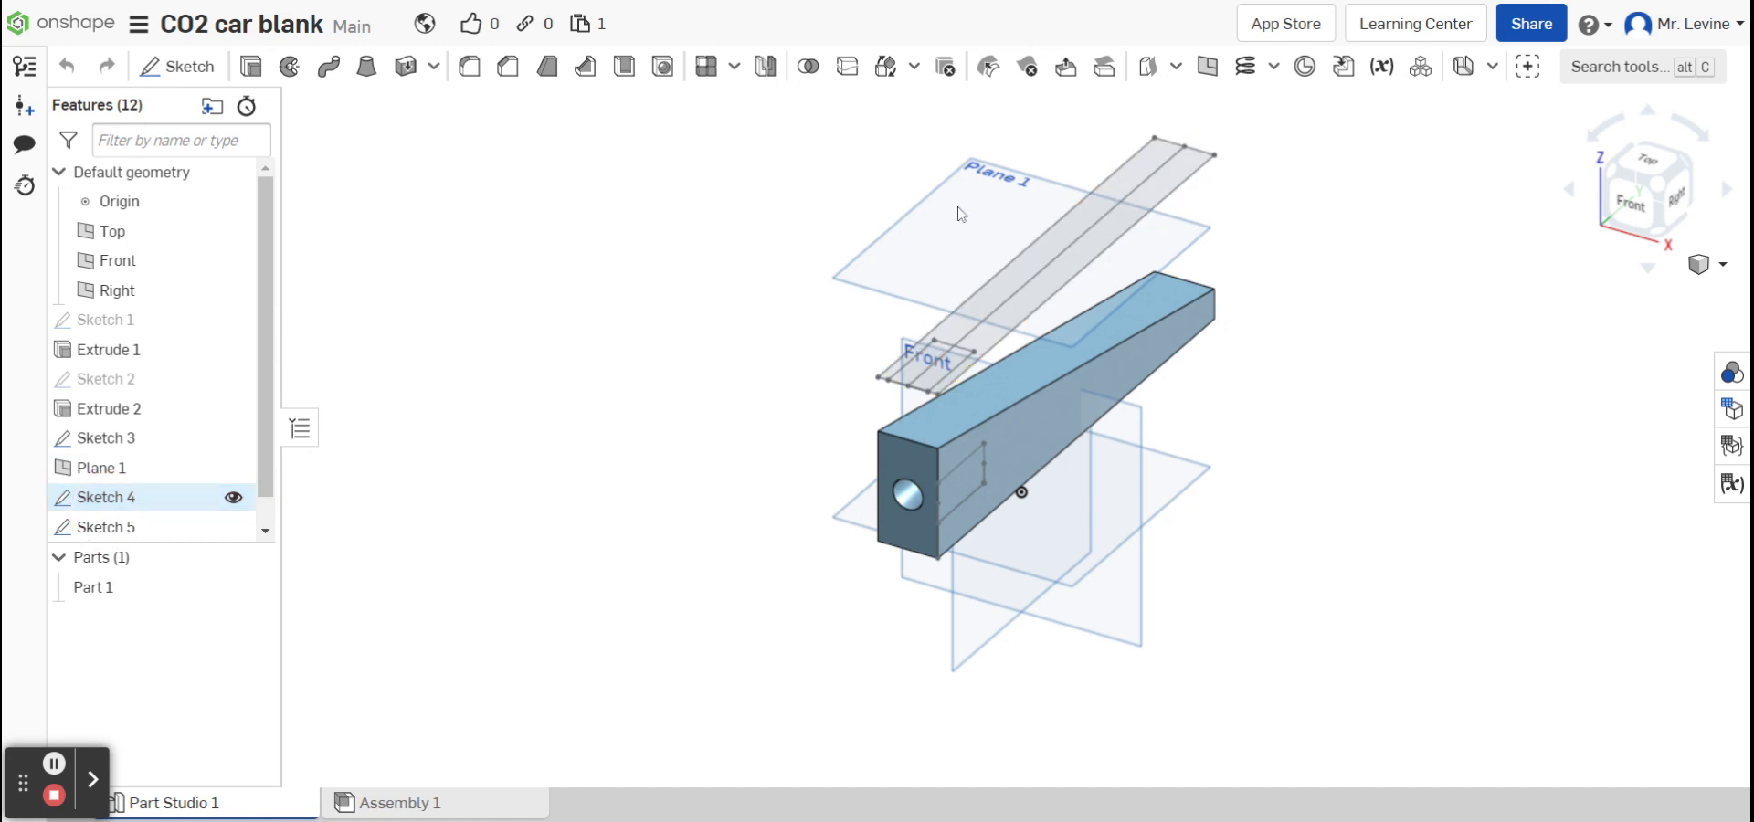
double_click(152, 500)
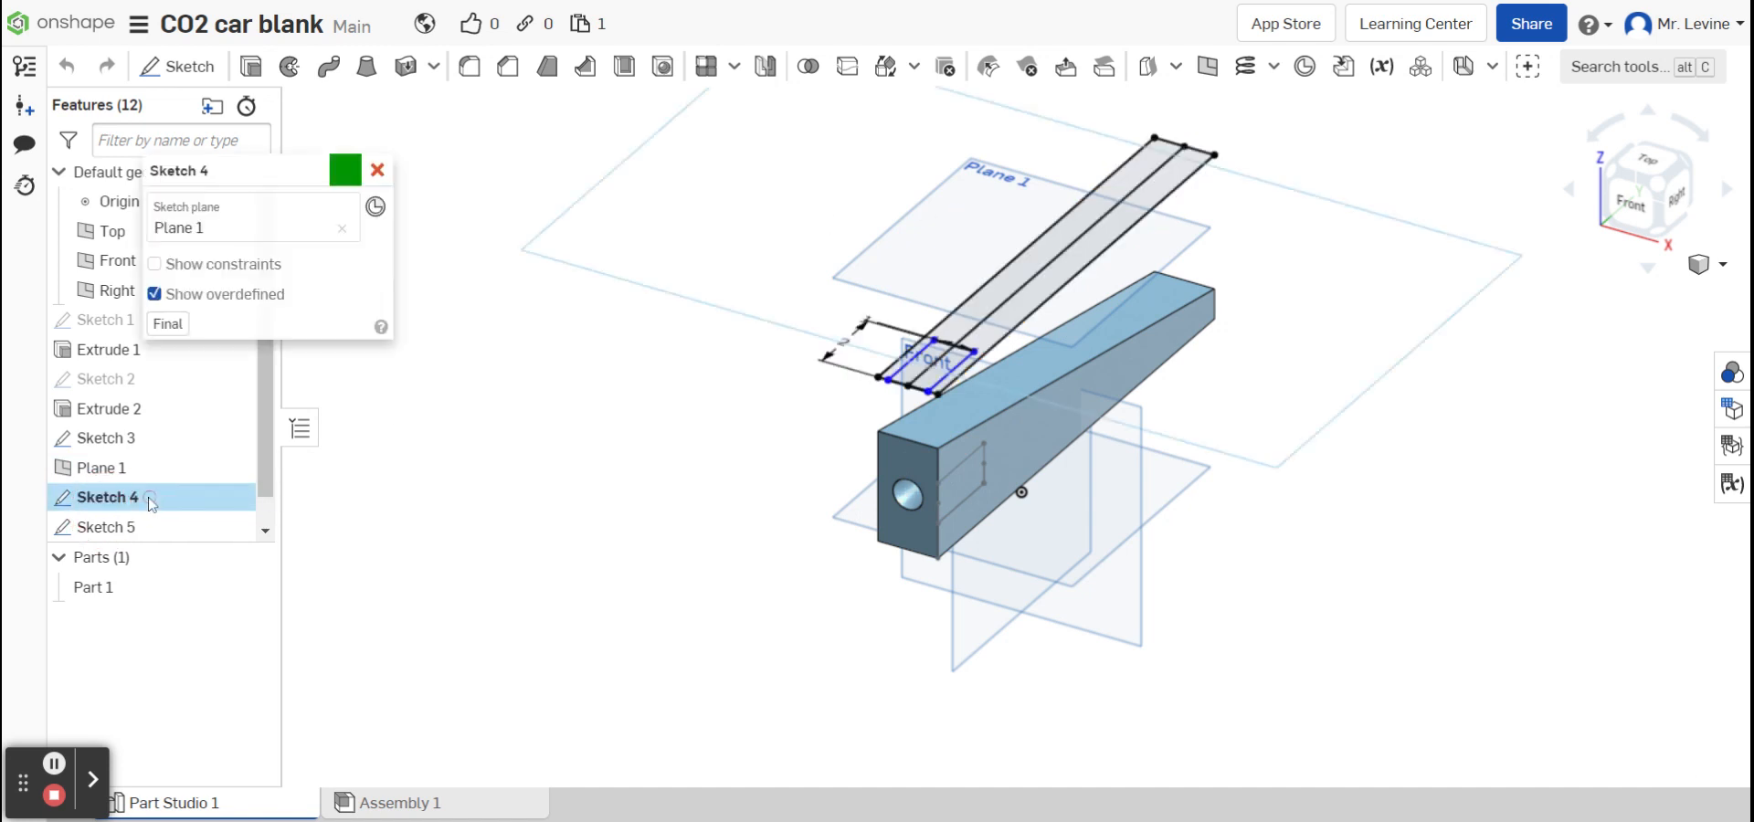
click(1656, 164)
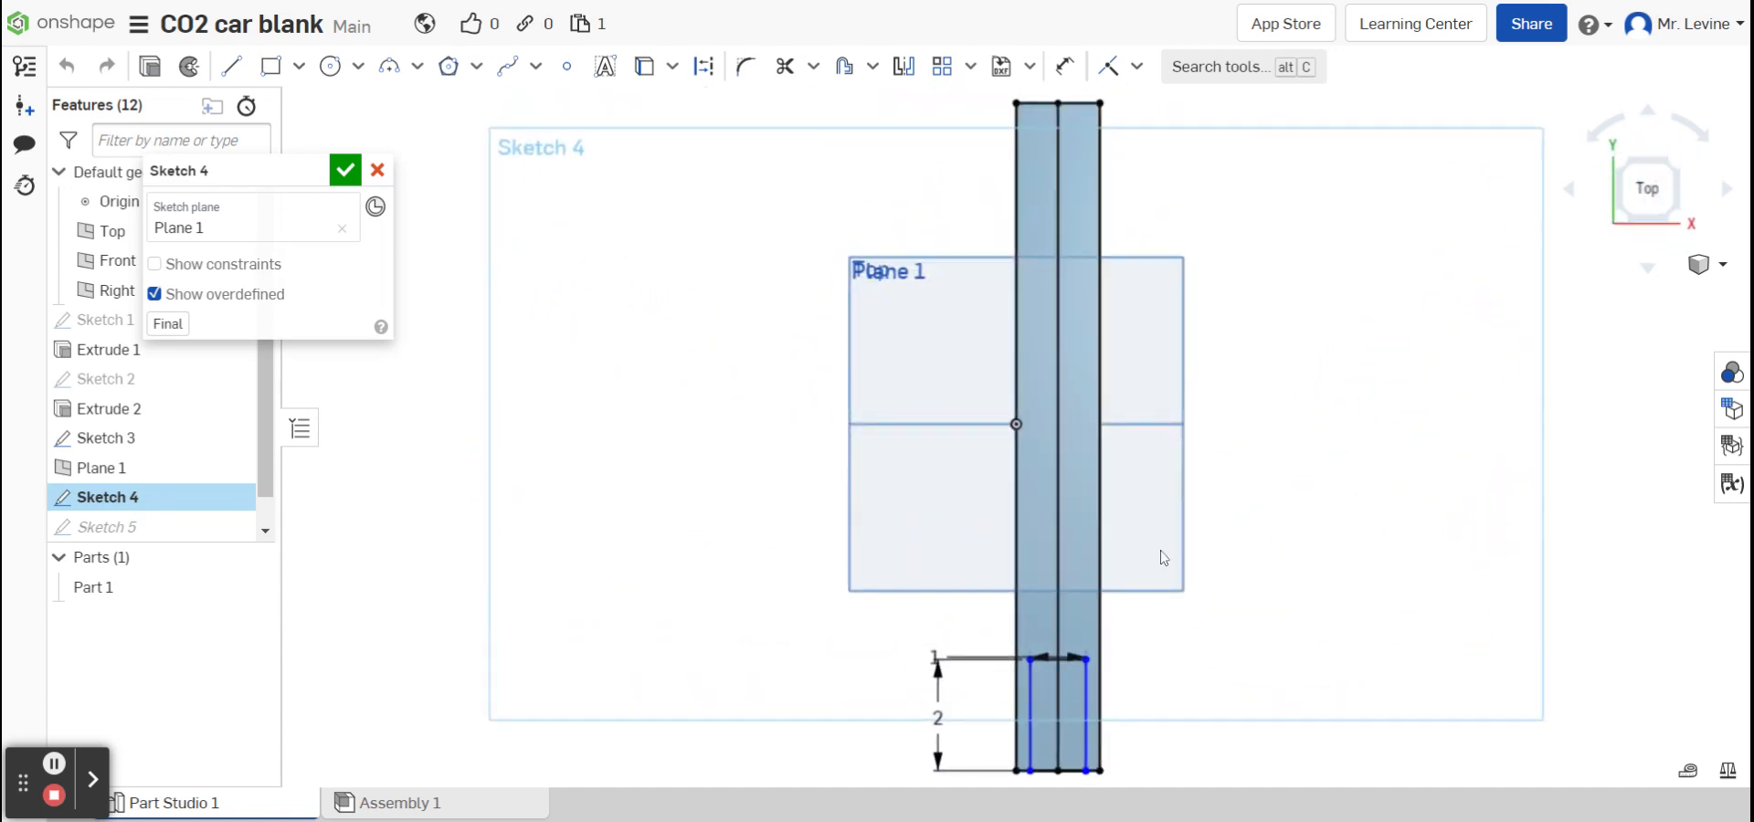
- Draw a line about 2.65 in long from the small rectangle's outer corner on the rear edge to the body's left side edge
click(232, 66)
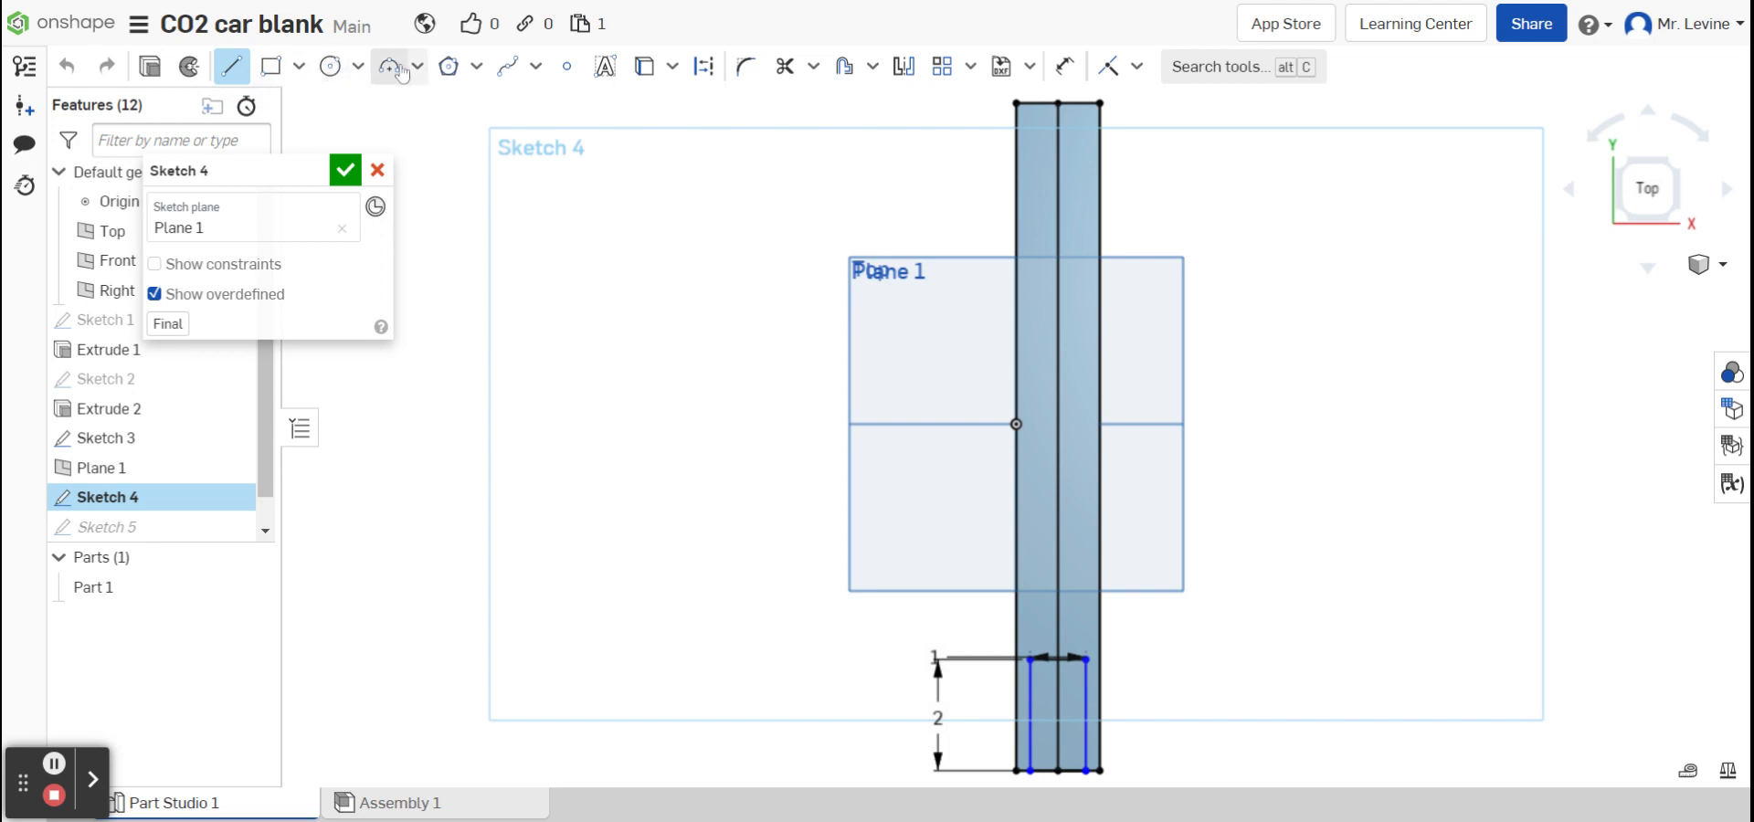
click(236, 69)
click(234, 67)
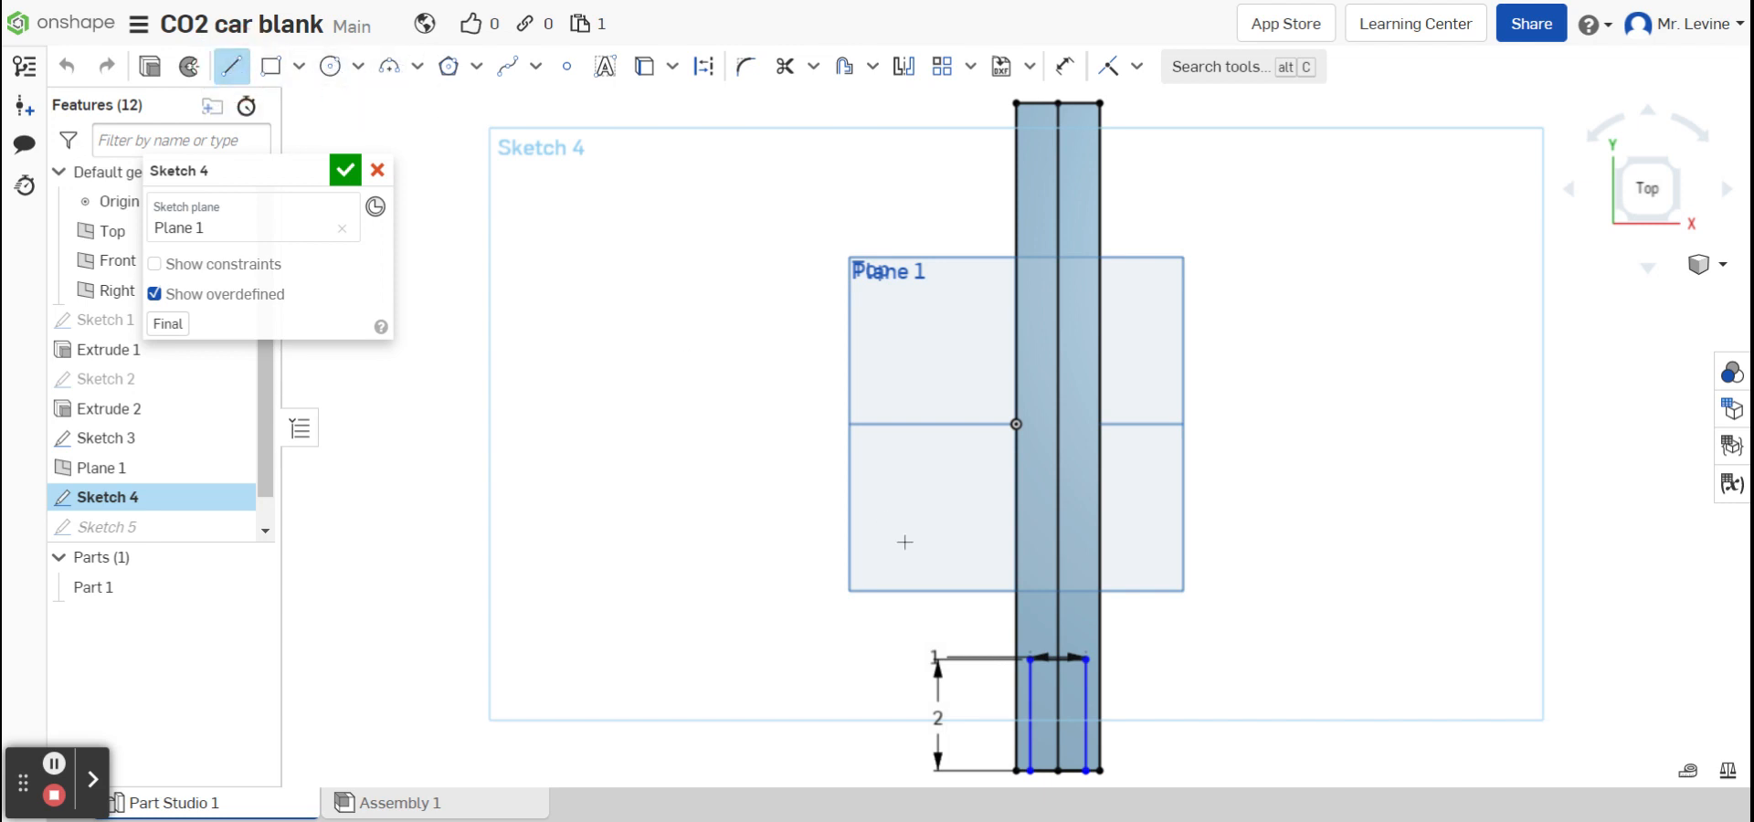
click(1026, 772)
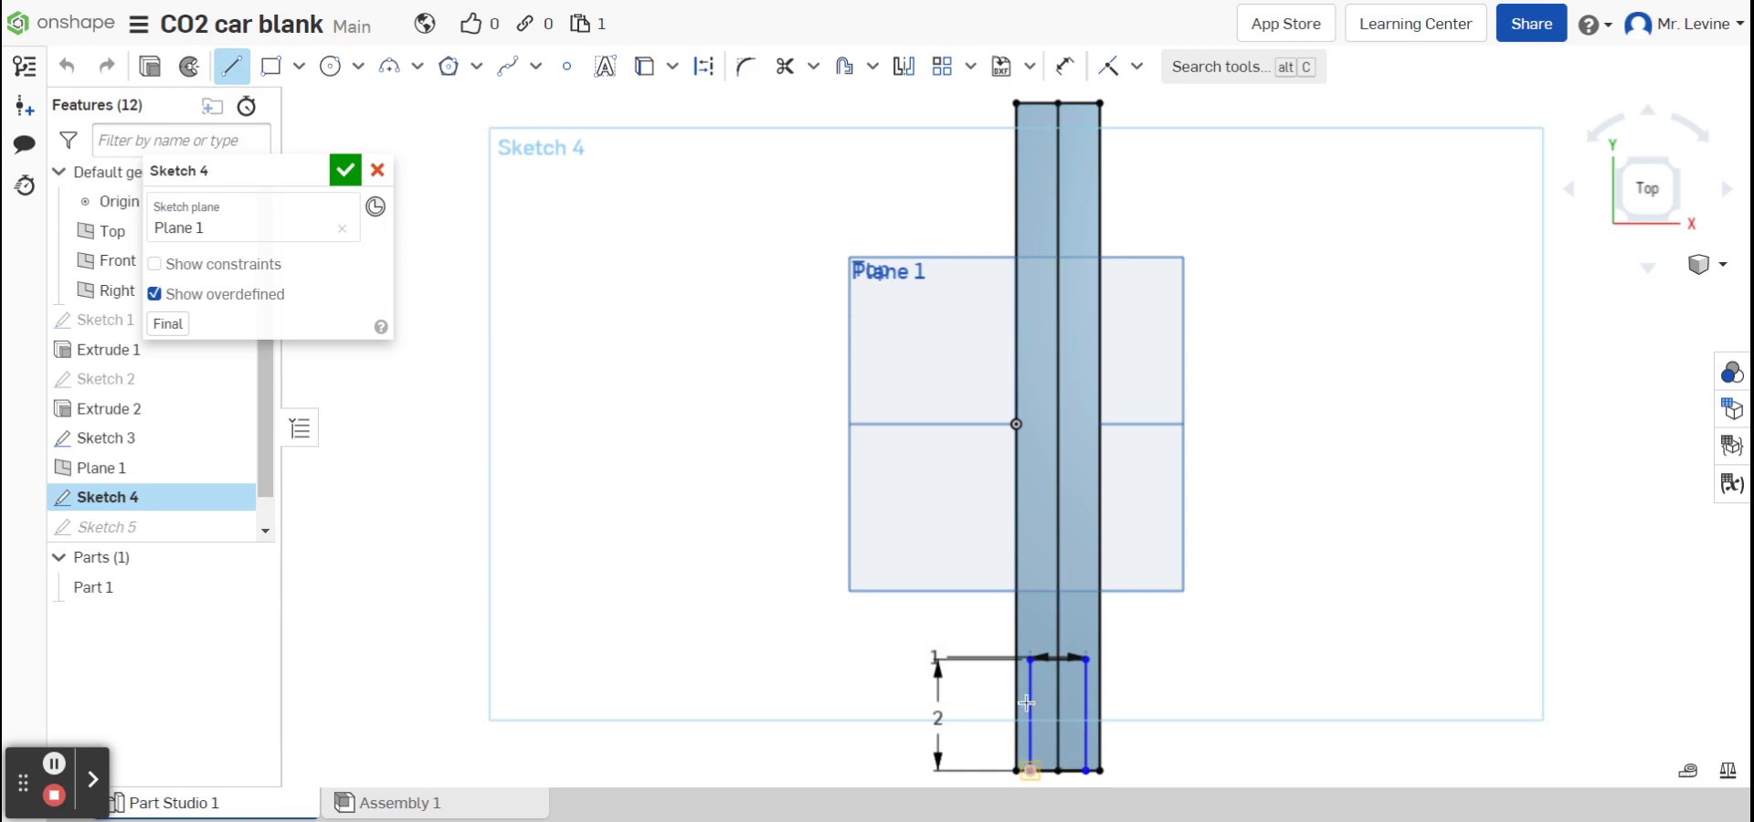
click(1018, 627)
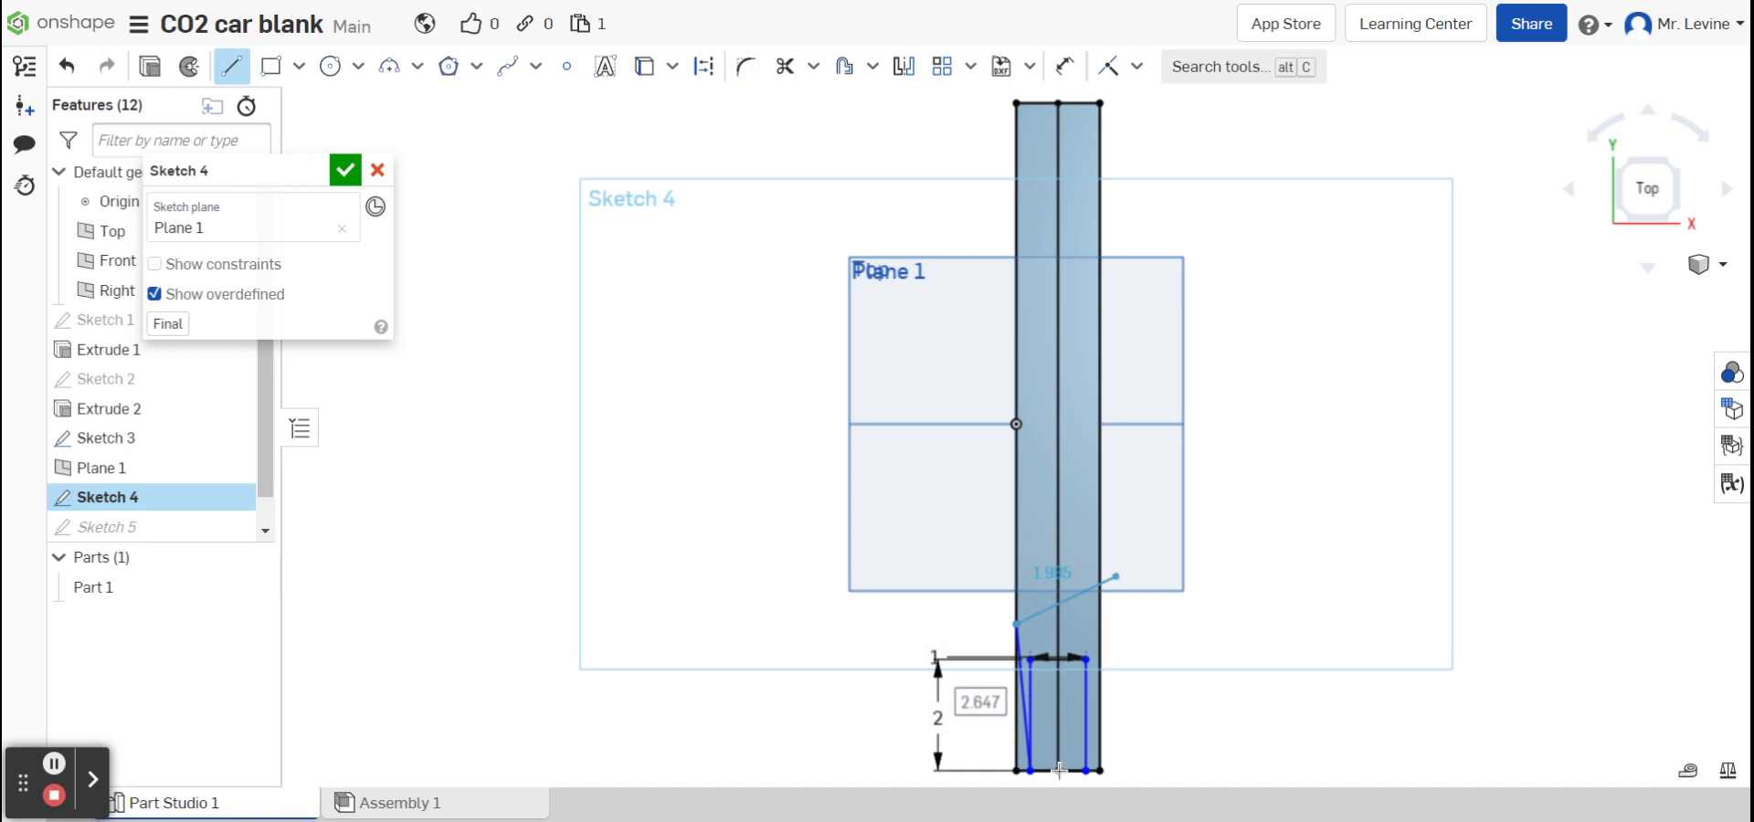
key(Escape)
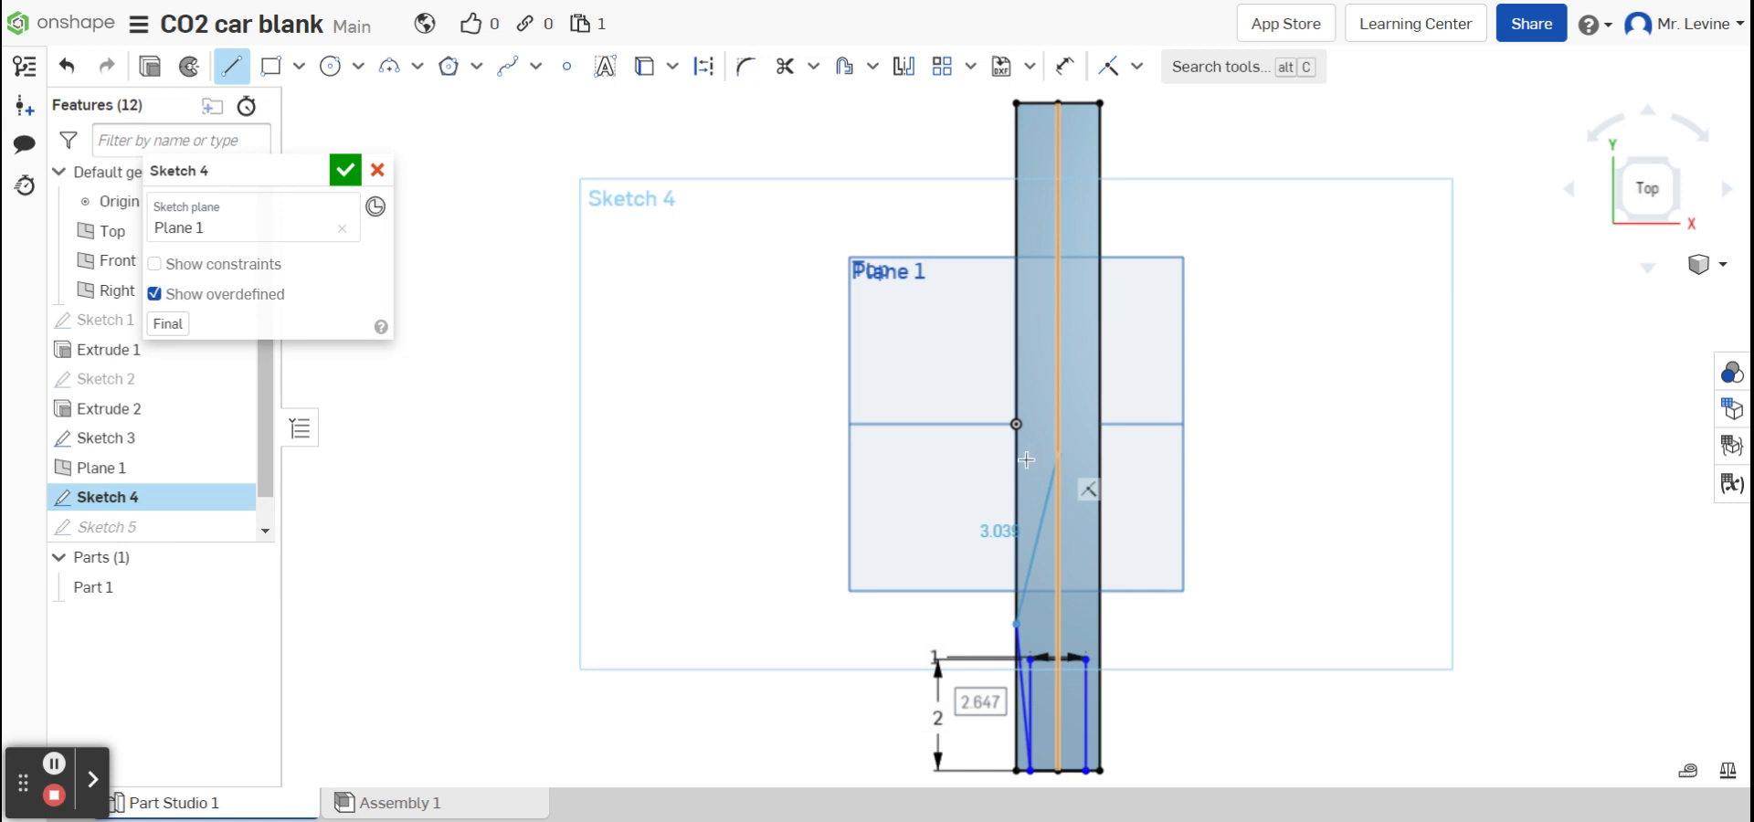
- Sketch an inward arc of about 8.56 in radius along the left side edge, plus a line about 2.2 in long to the centreline's front end
click(390, 75)
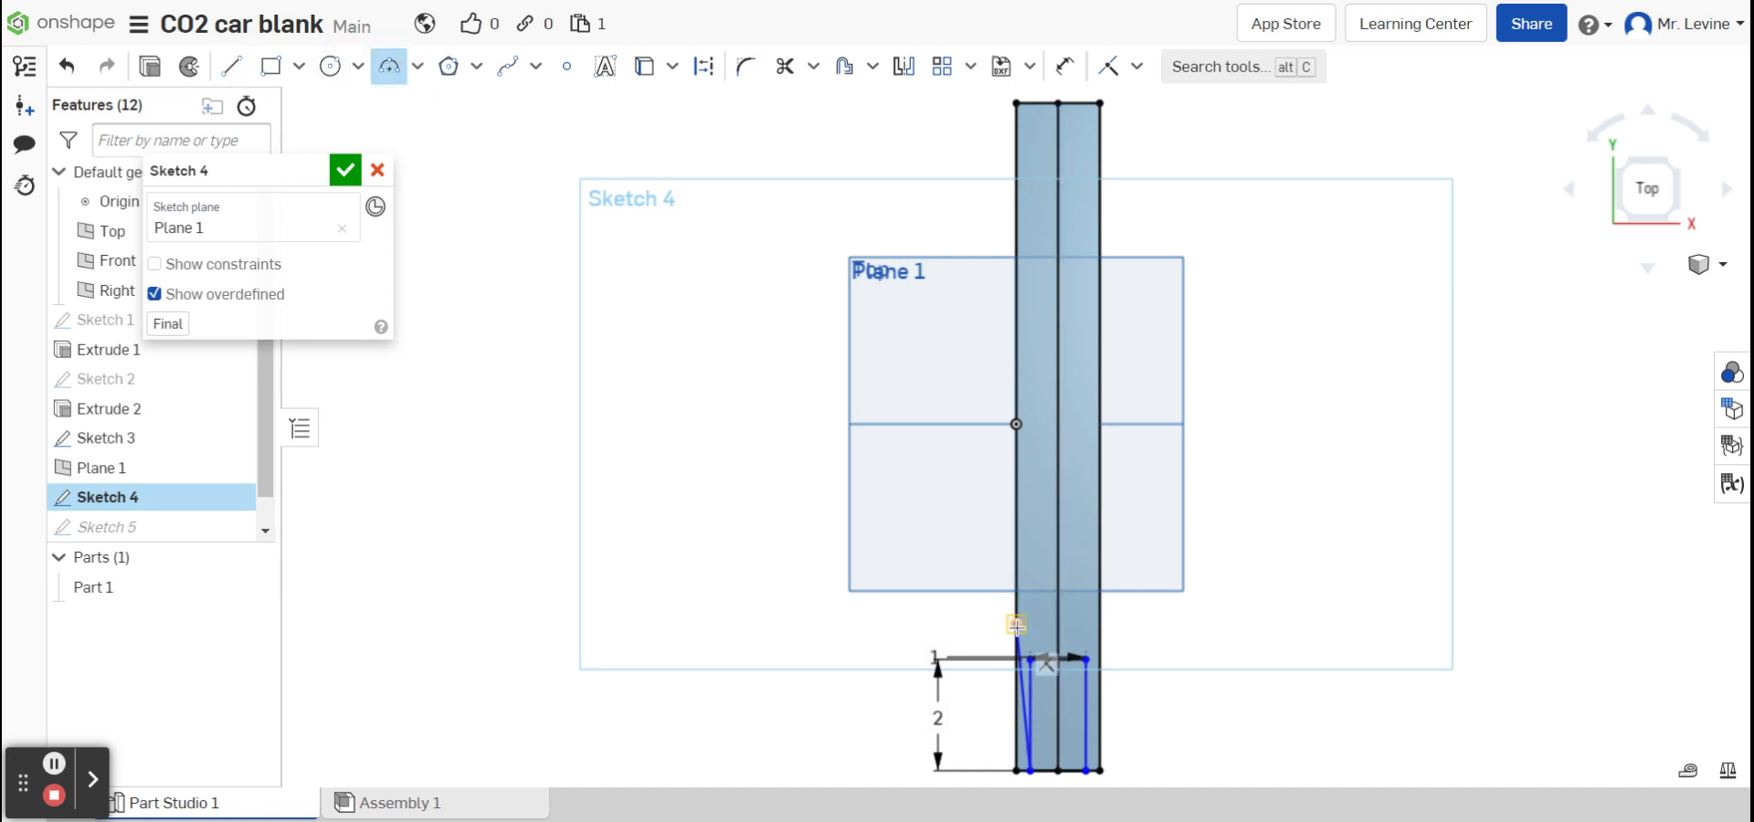
click(1016, 320)
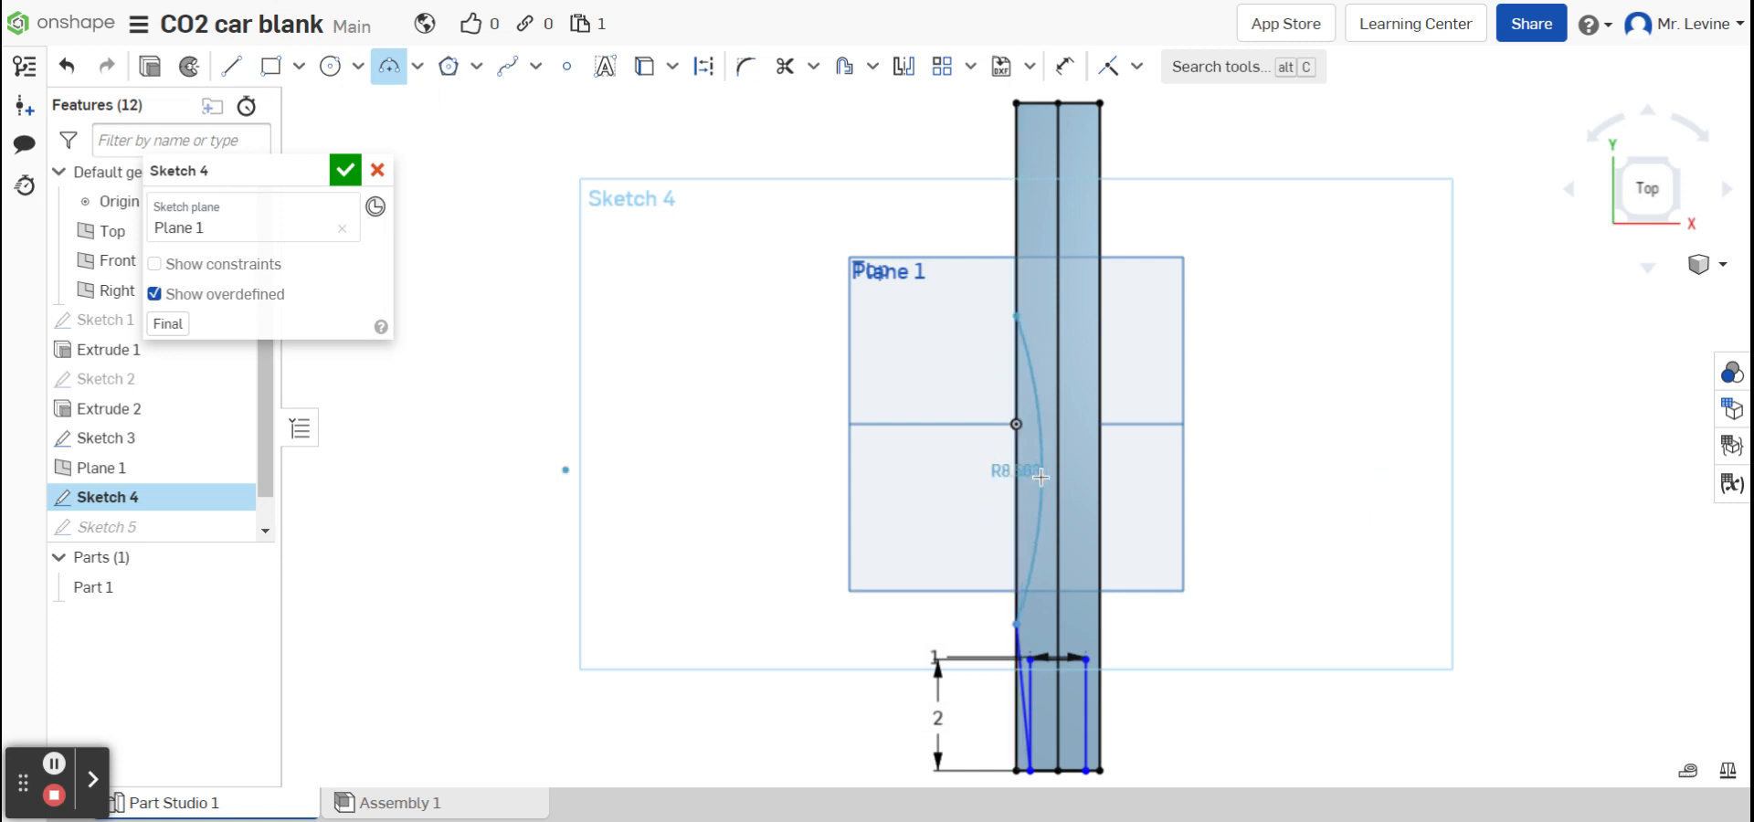
click(1040, 476)
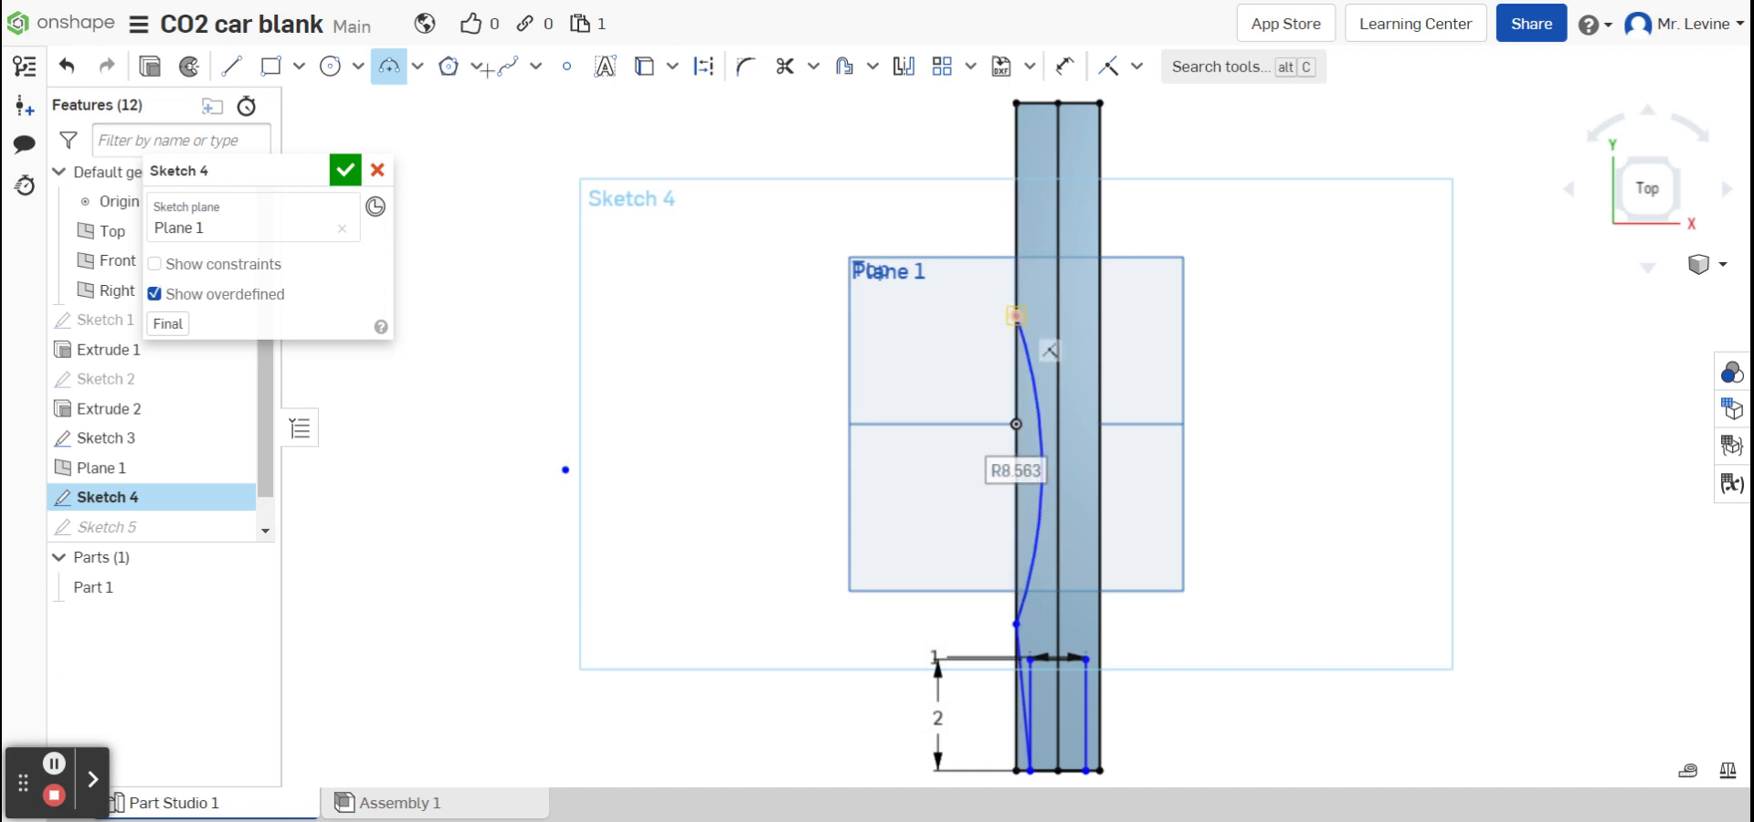
click(231, 66)
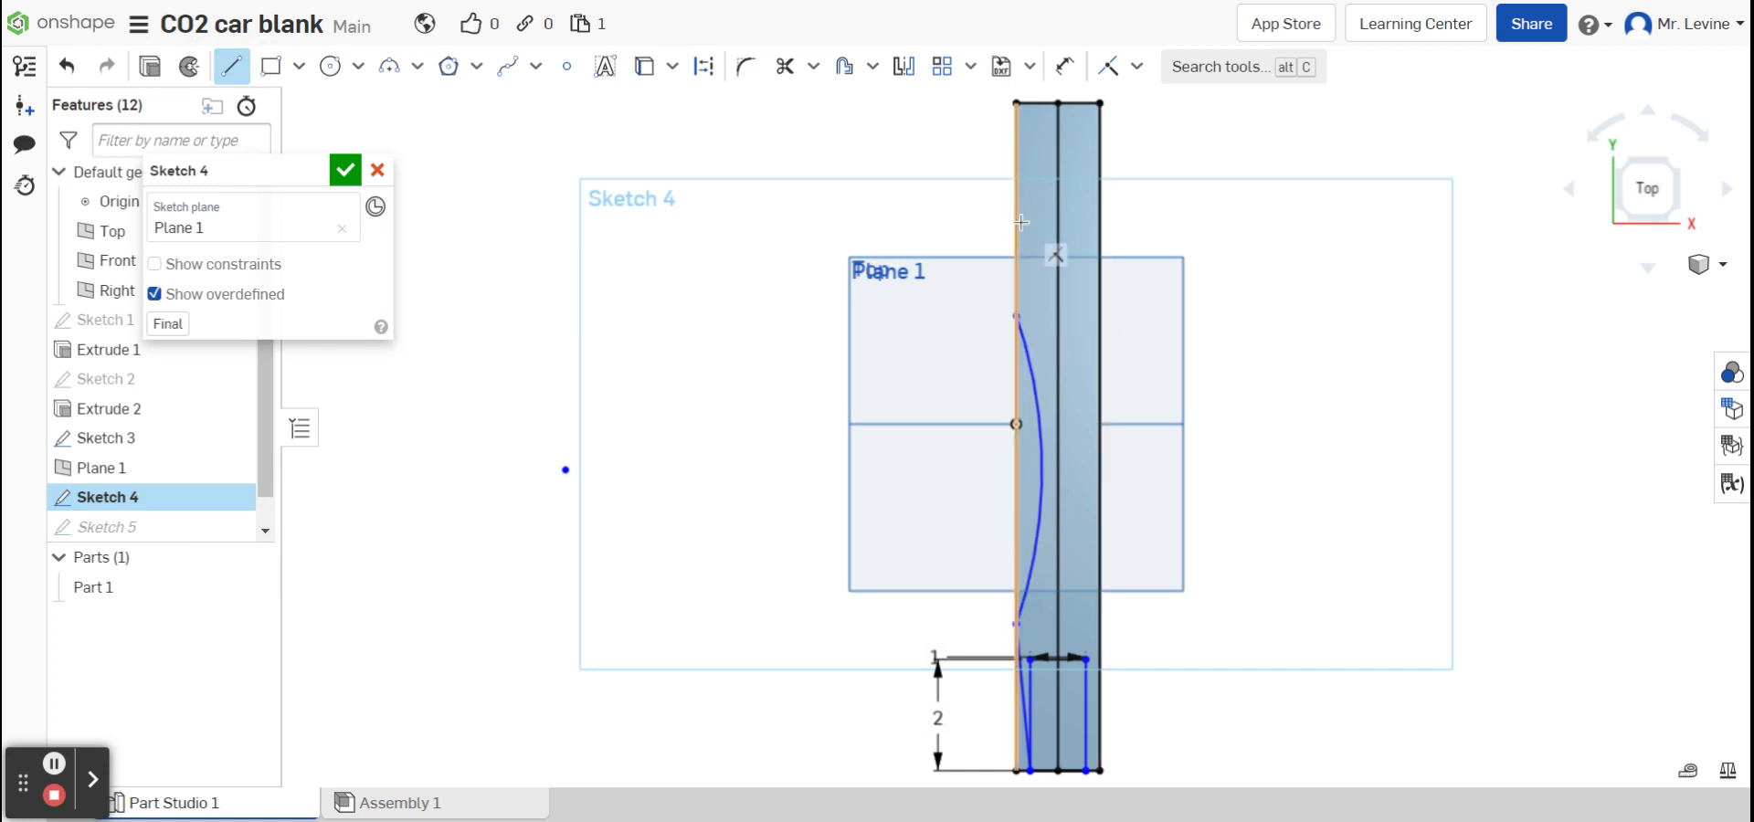
click(1057, 103)
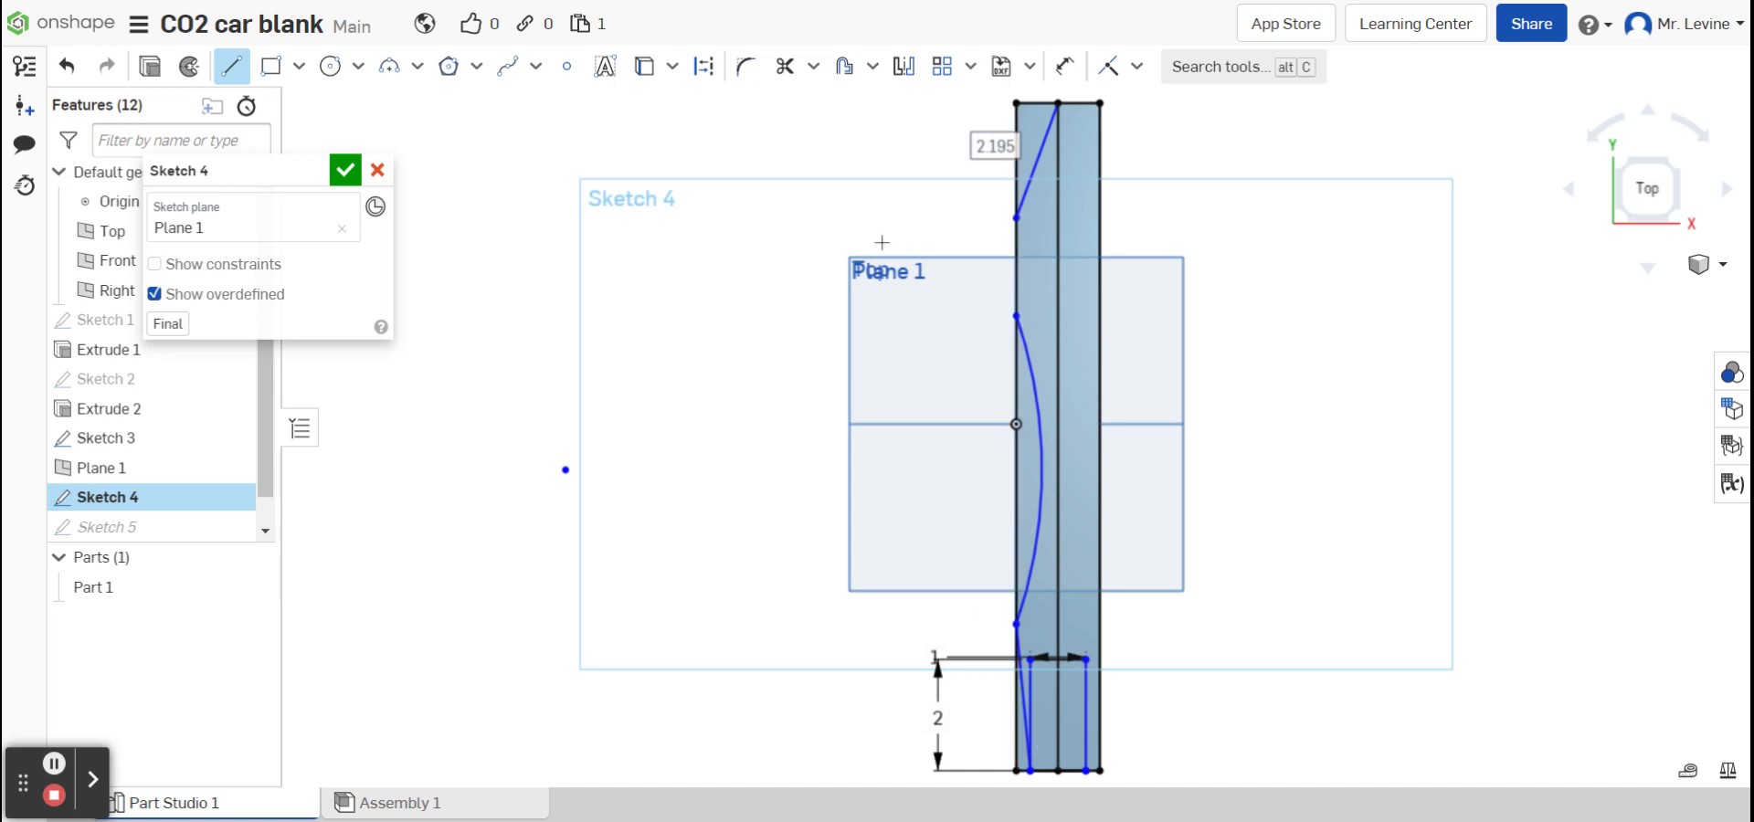
- Mirror the front line, the arc and the rear line across the body's centreline and finish Sketch 4
click(905, 77)
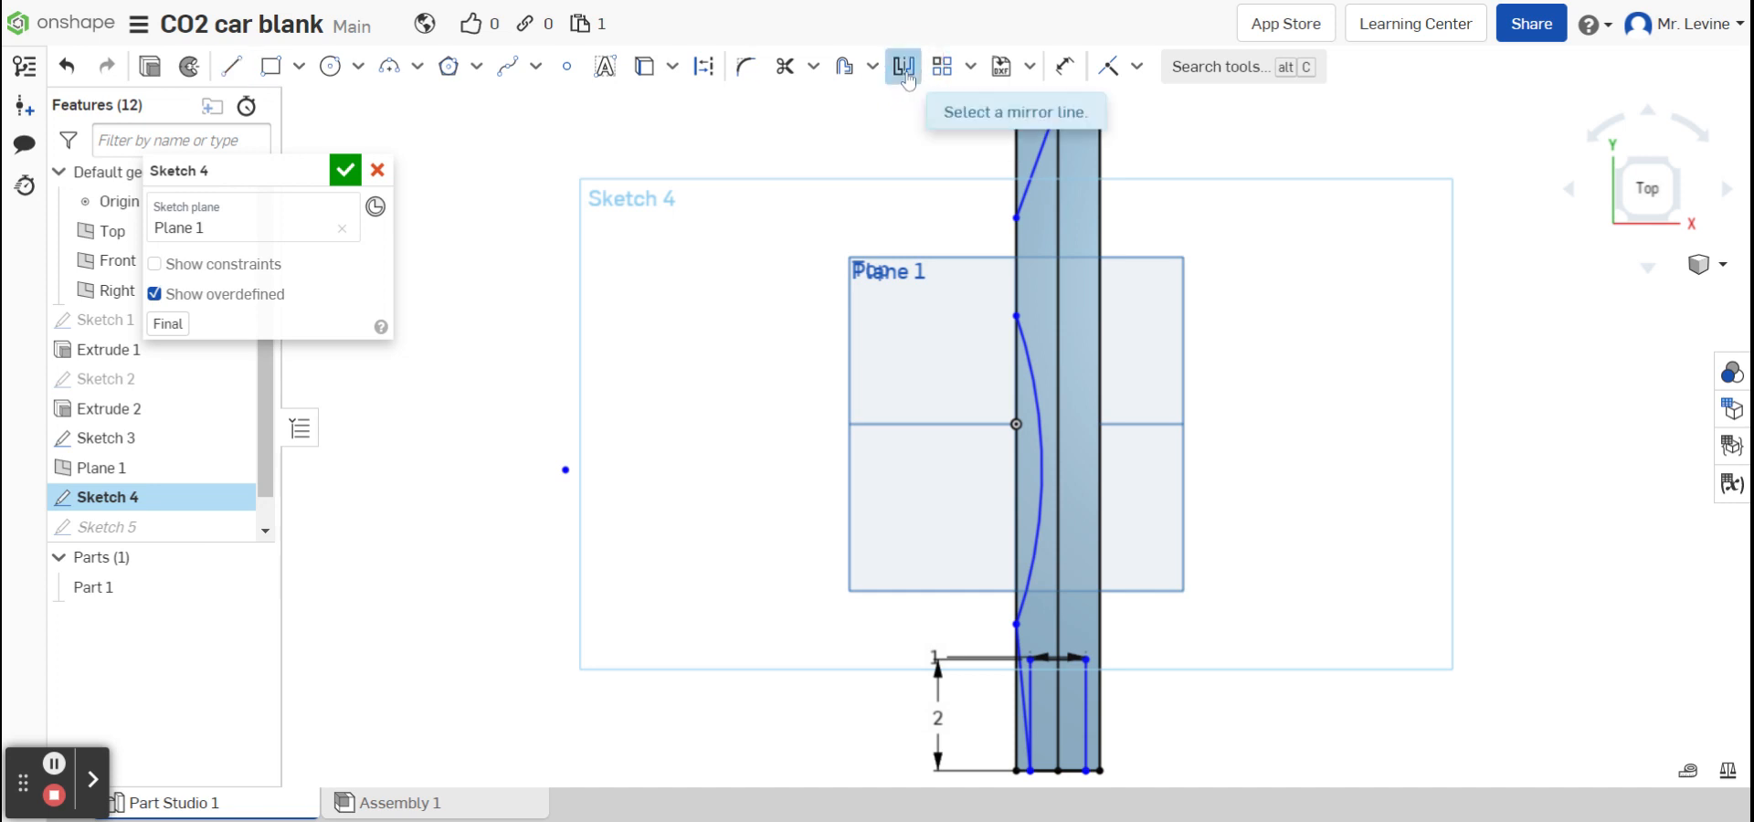
click(1056, 237)
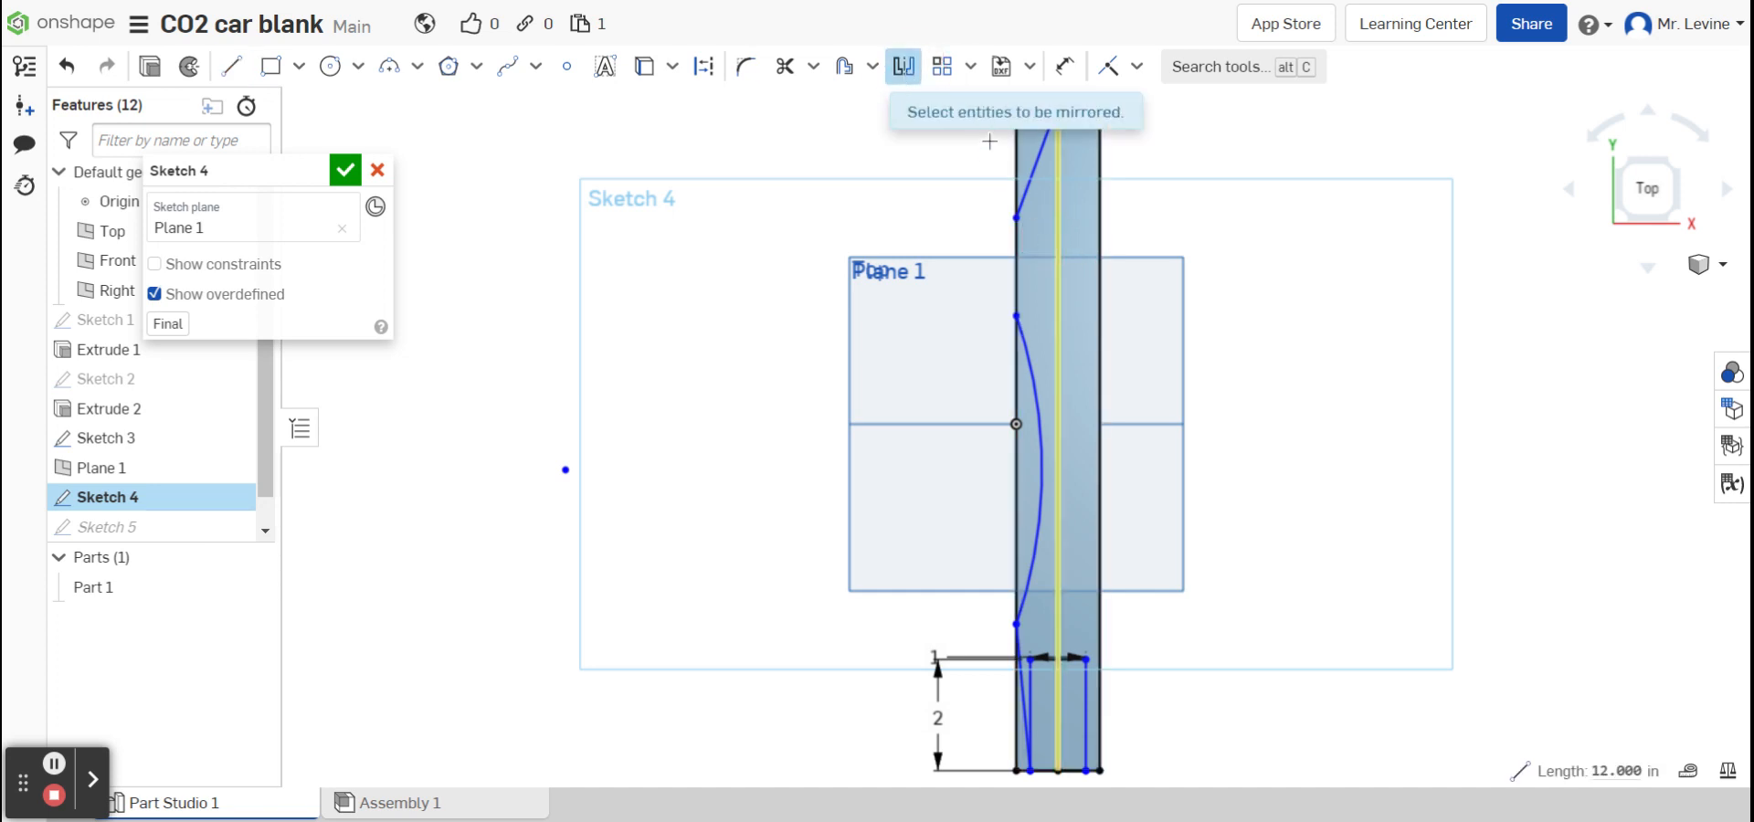
click(1035, 199)
click(1030, 375)
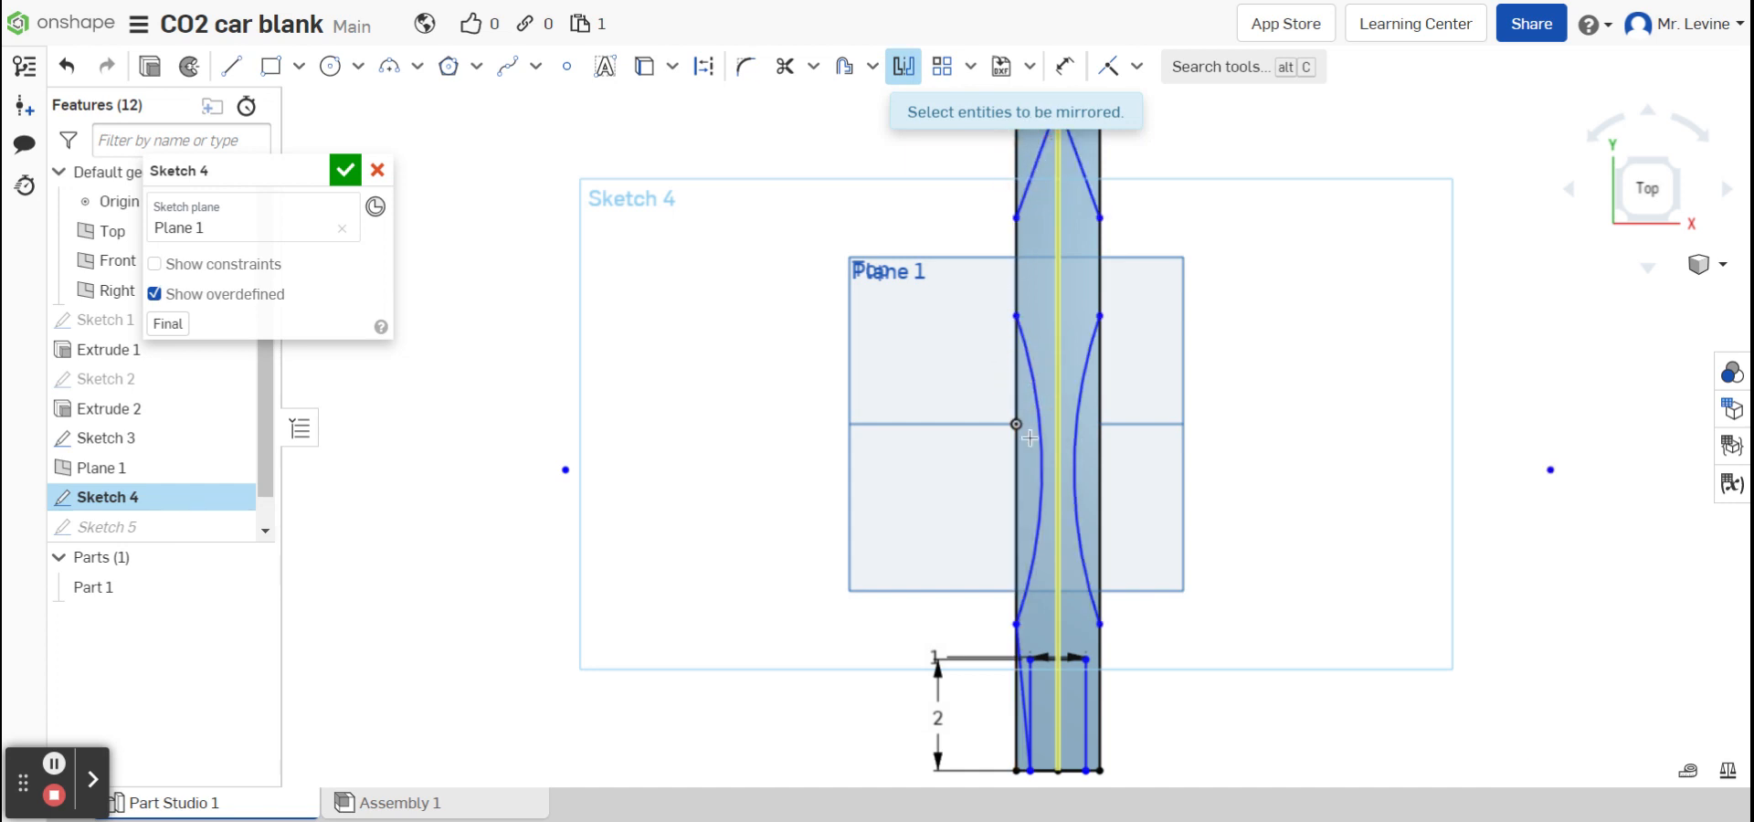
click(1022, 699)
click(345, 171)
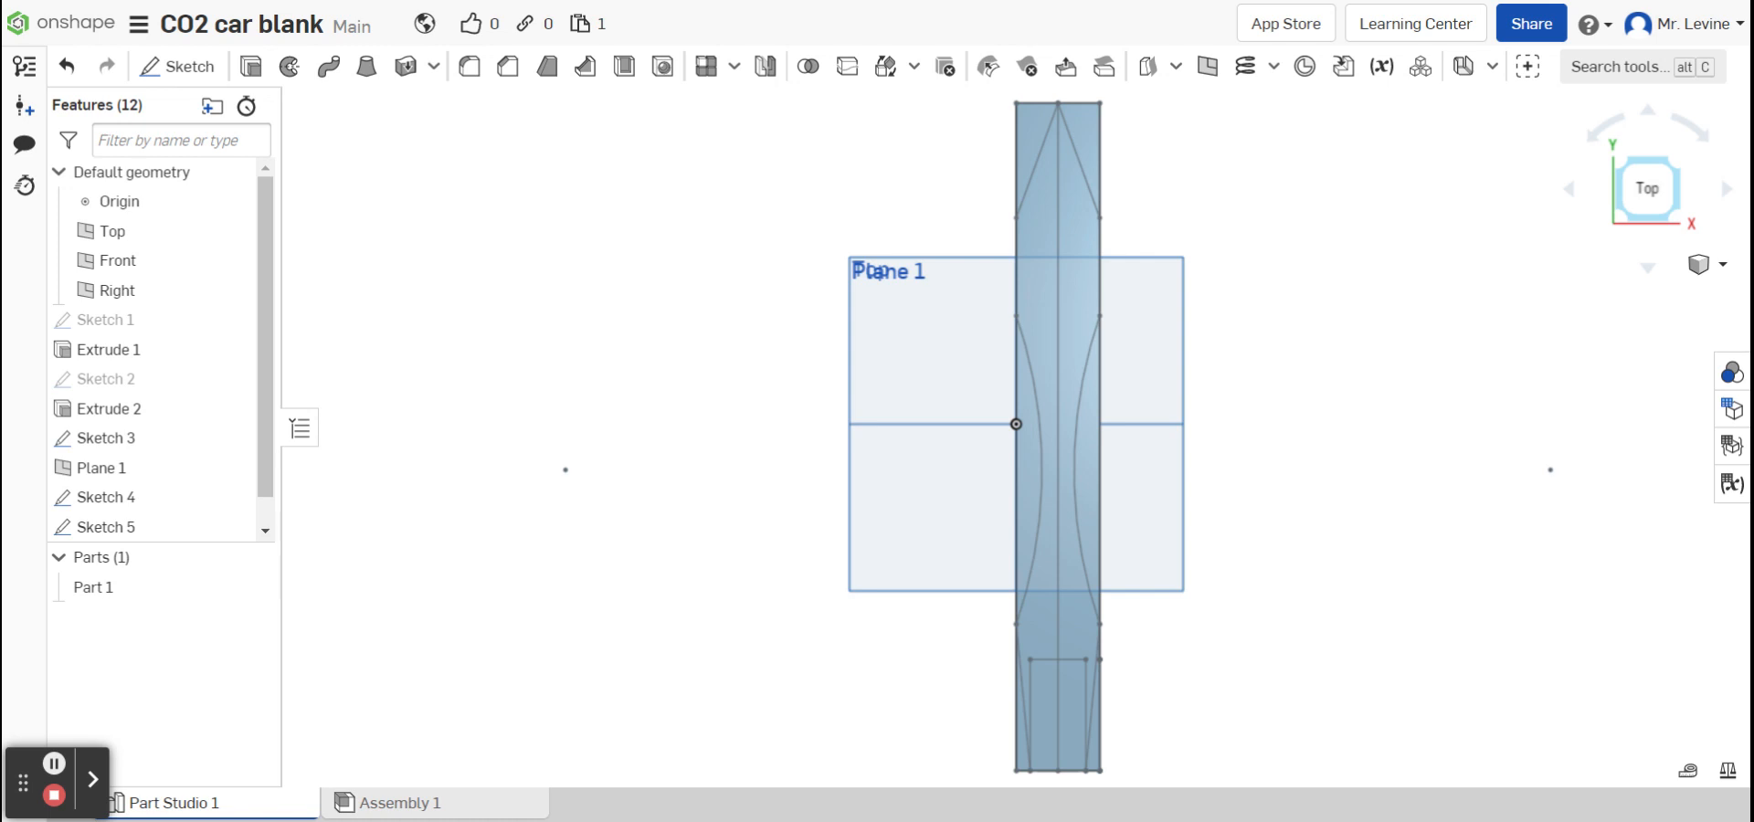
- Open Sketch 5 on the body's side face for editing, facing it from the right
click(116, 530)
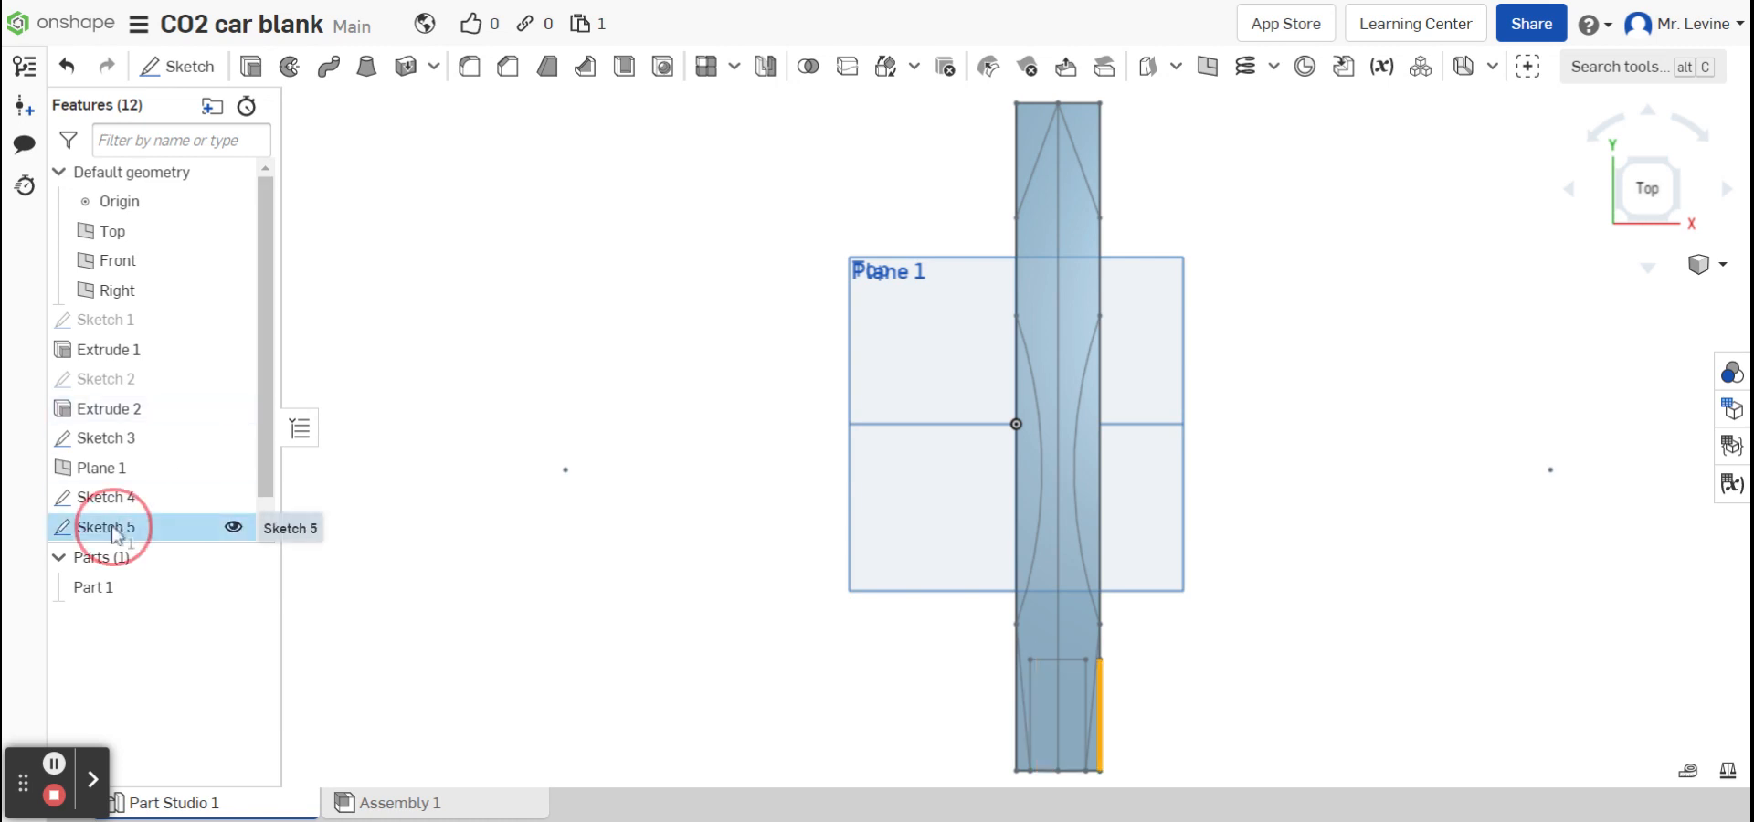
click(1677, 213)
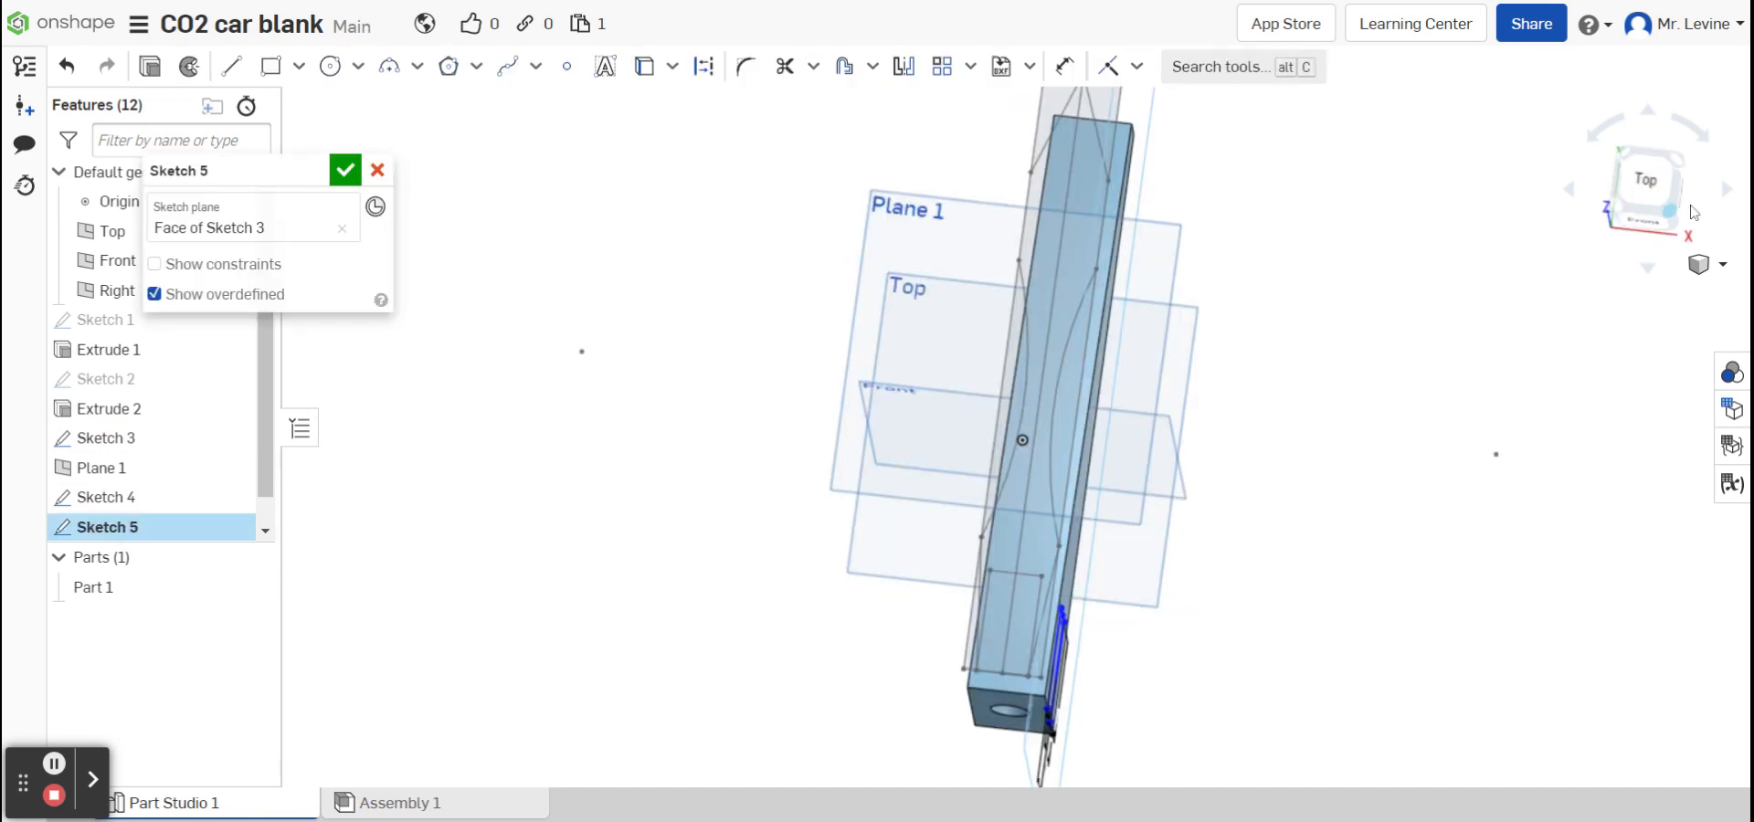
click(1680, 204)
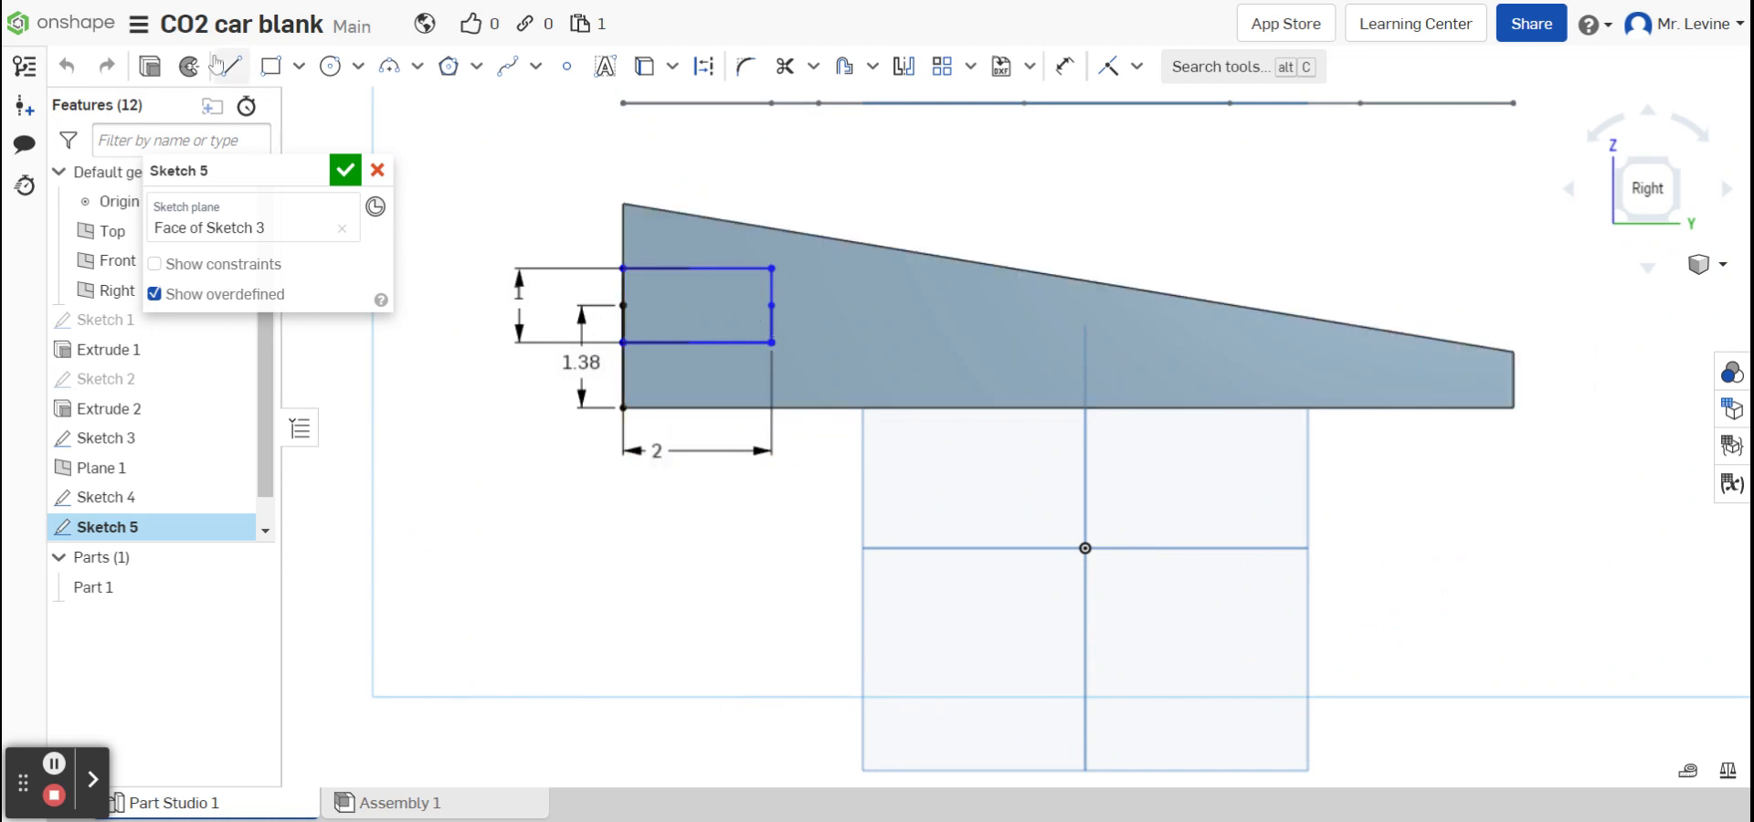
- Draw an arc of about 12.48 in radius from the rectangle's upper rear corner to the body's sloped top edge
click(389, 66)
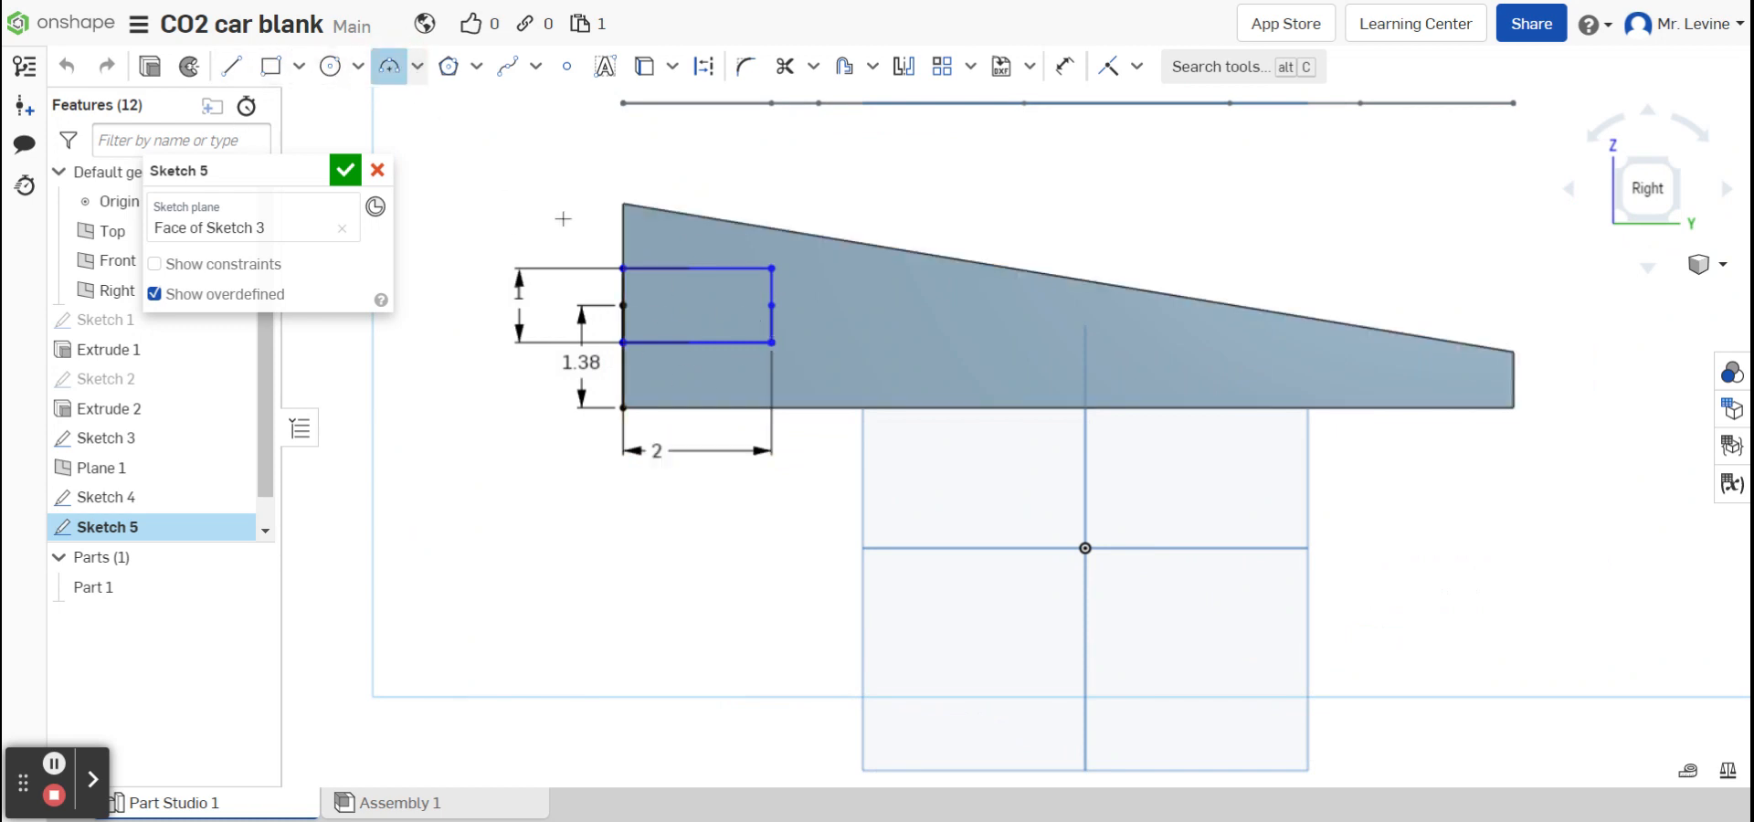
click(623, 267)
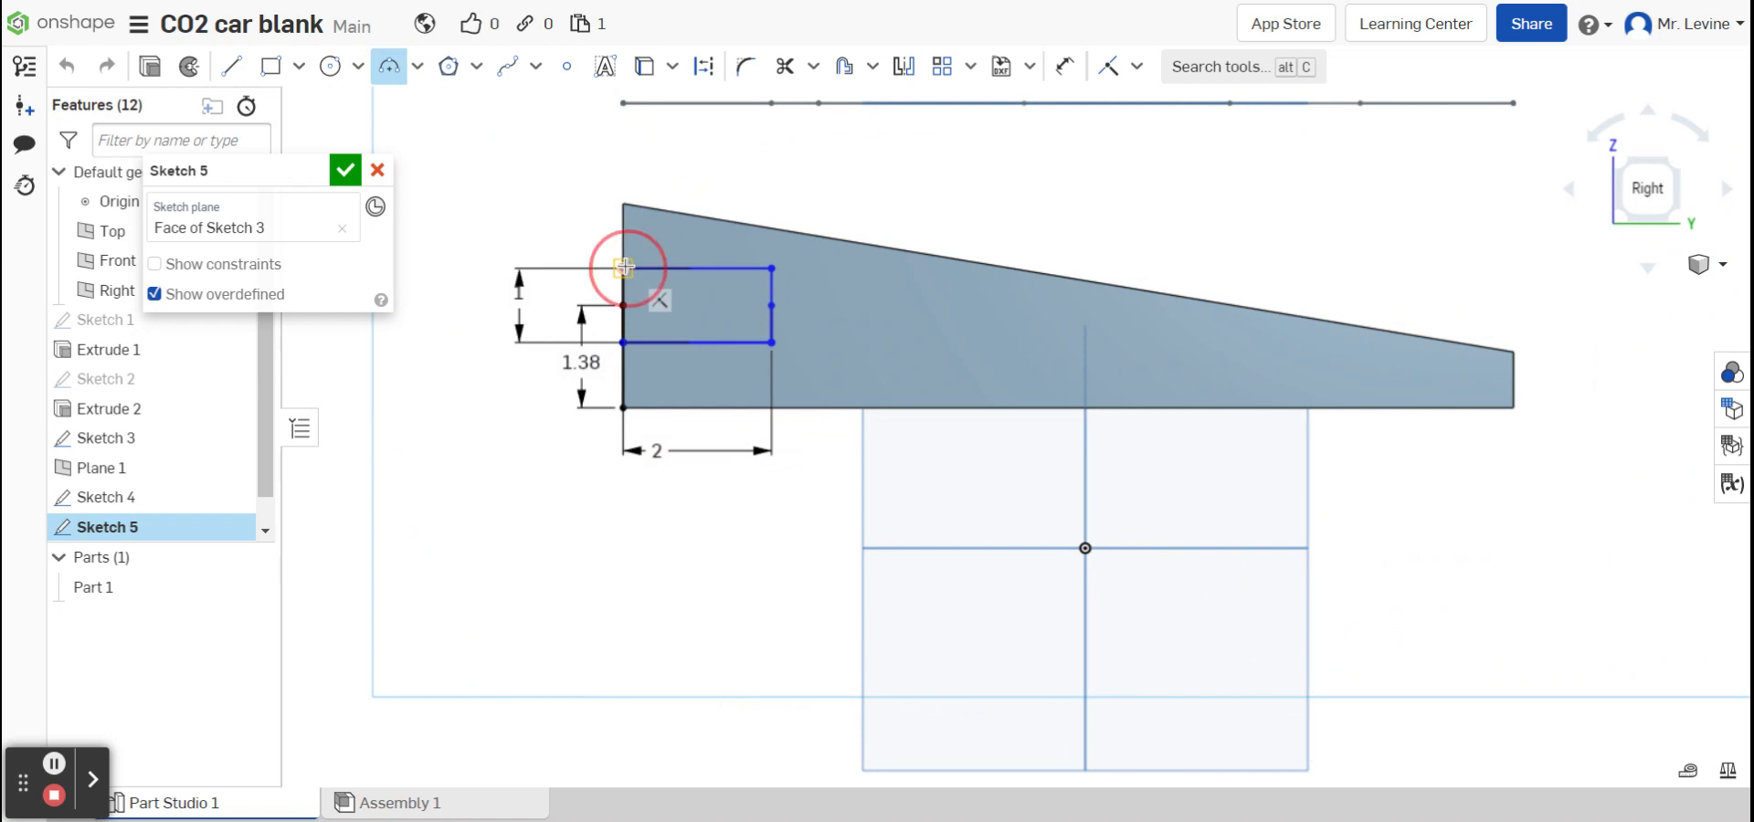
click(824, 244)
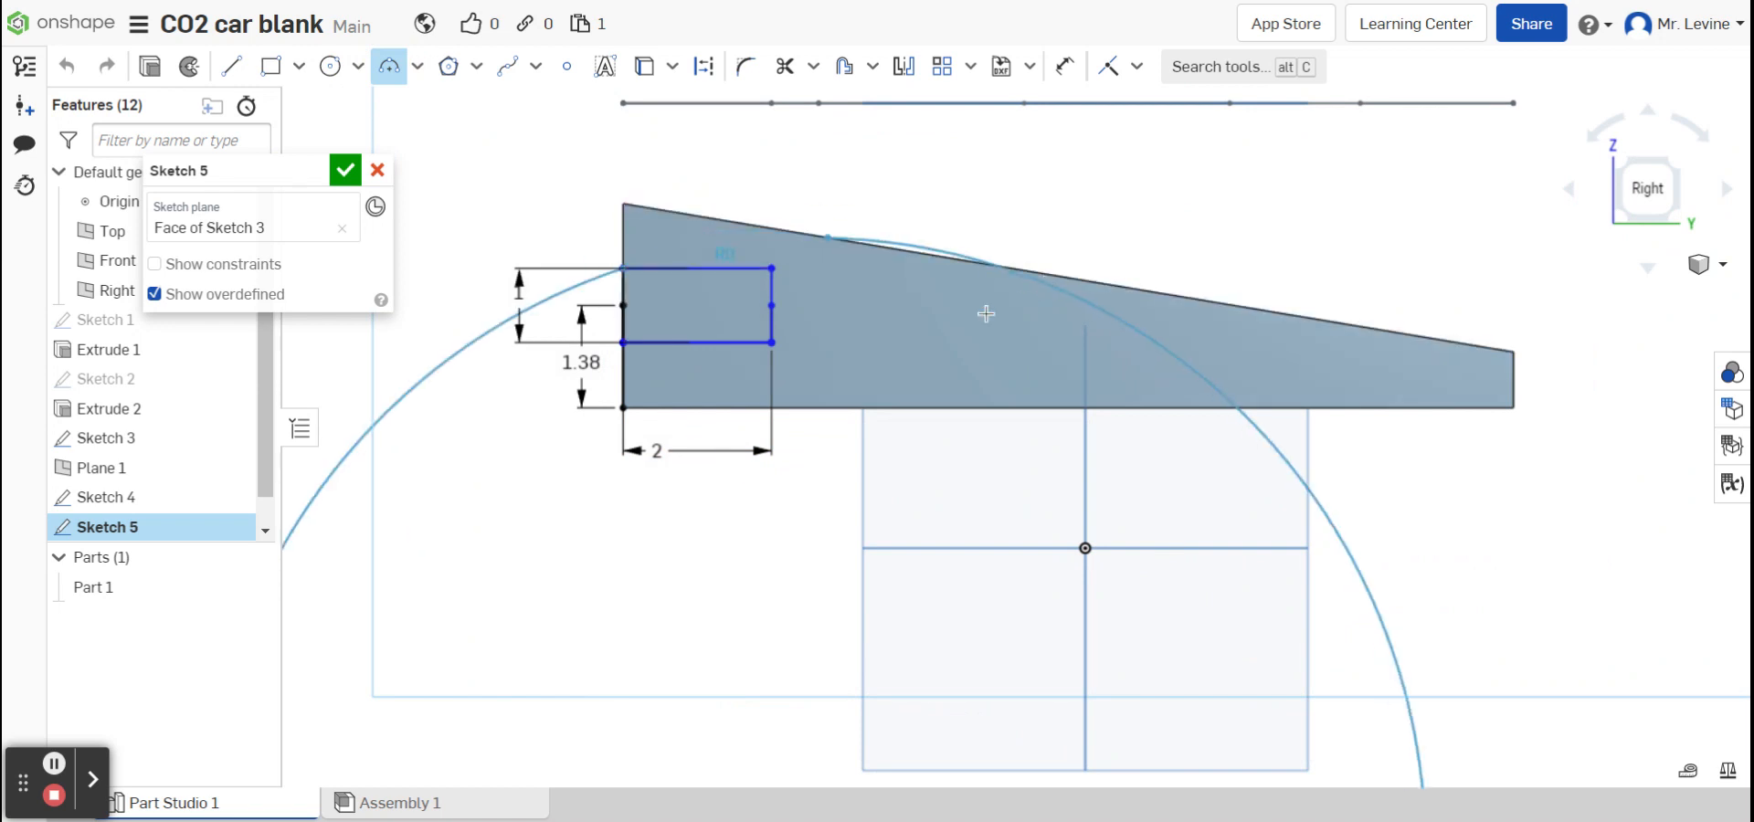
click(690, 253)
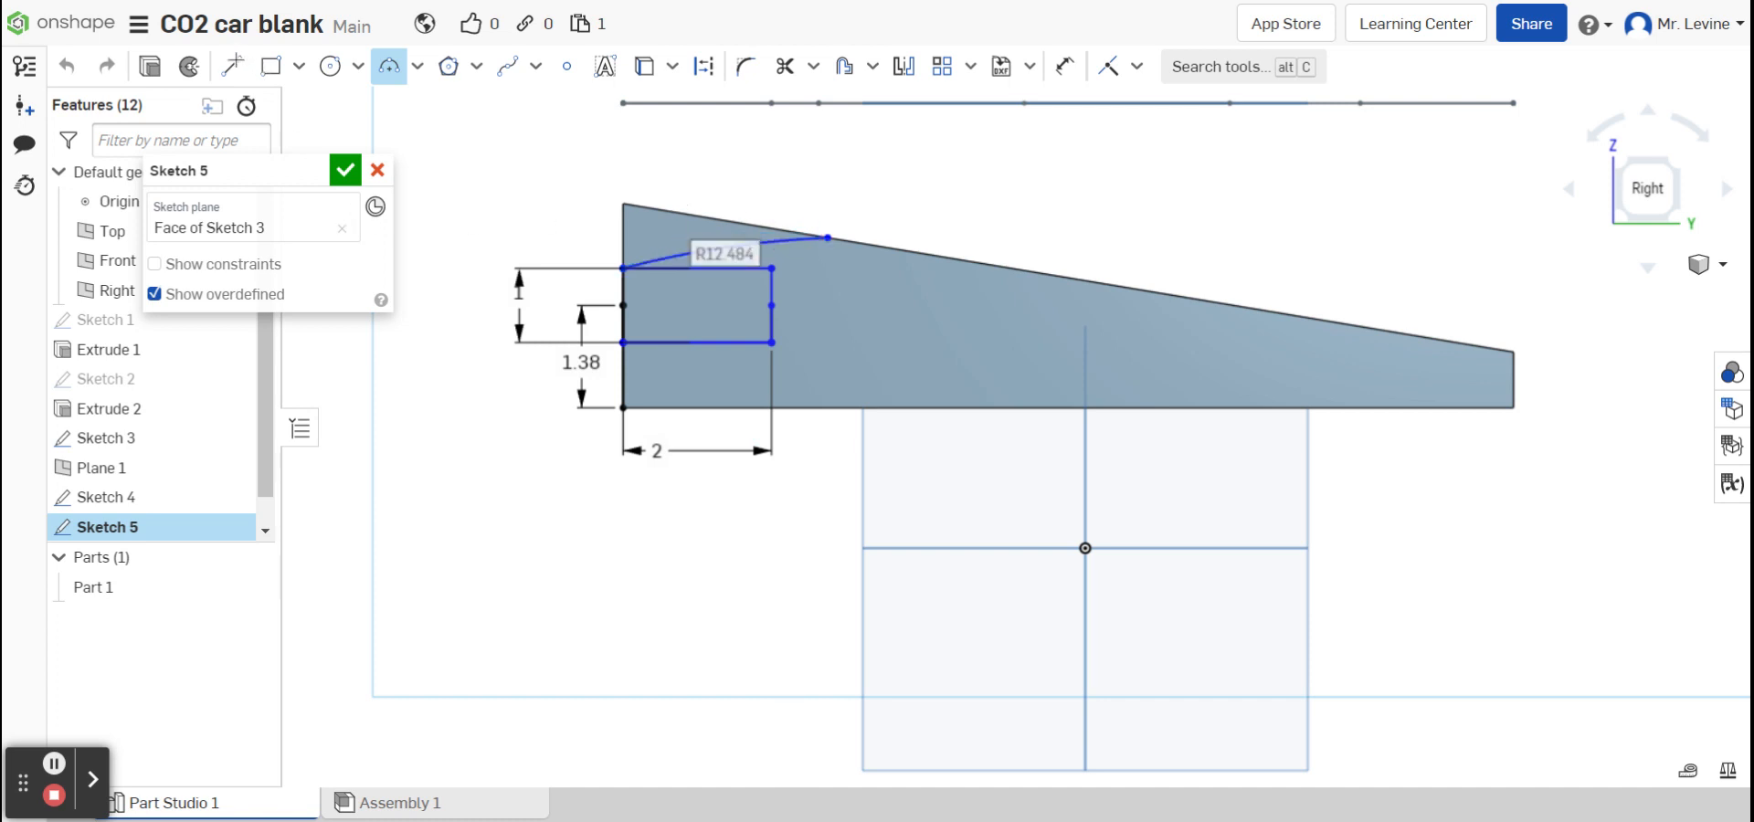
- Draw connected lines from the arc's end down to a nearly level 2.15 in nose segment, the lower front corner, and back along the 12 in bottom edge
click(231, 66)
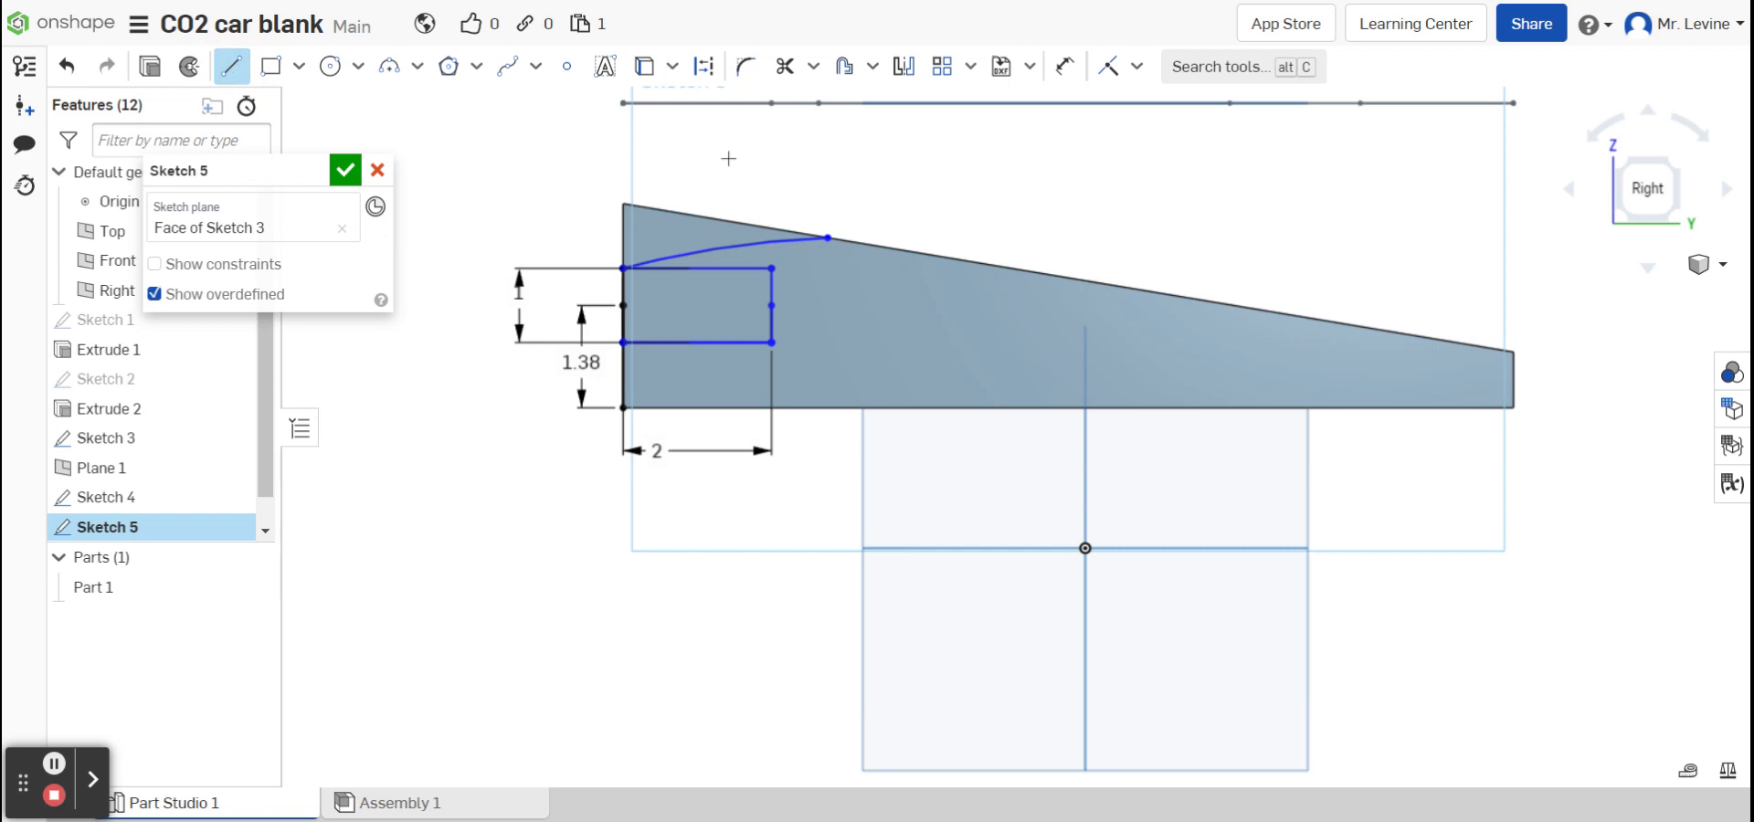
click(827, 237)
click(1204, 353)
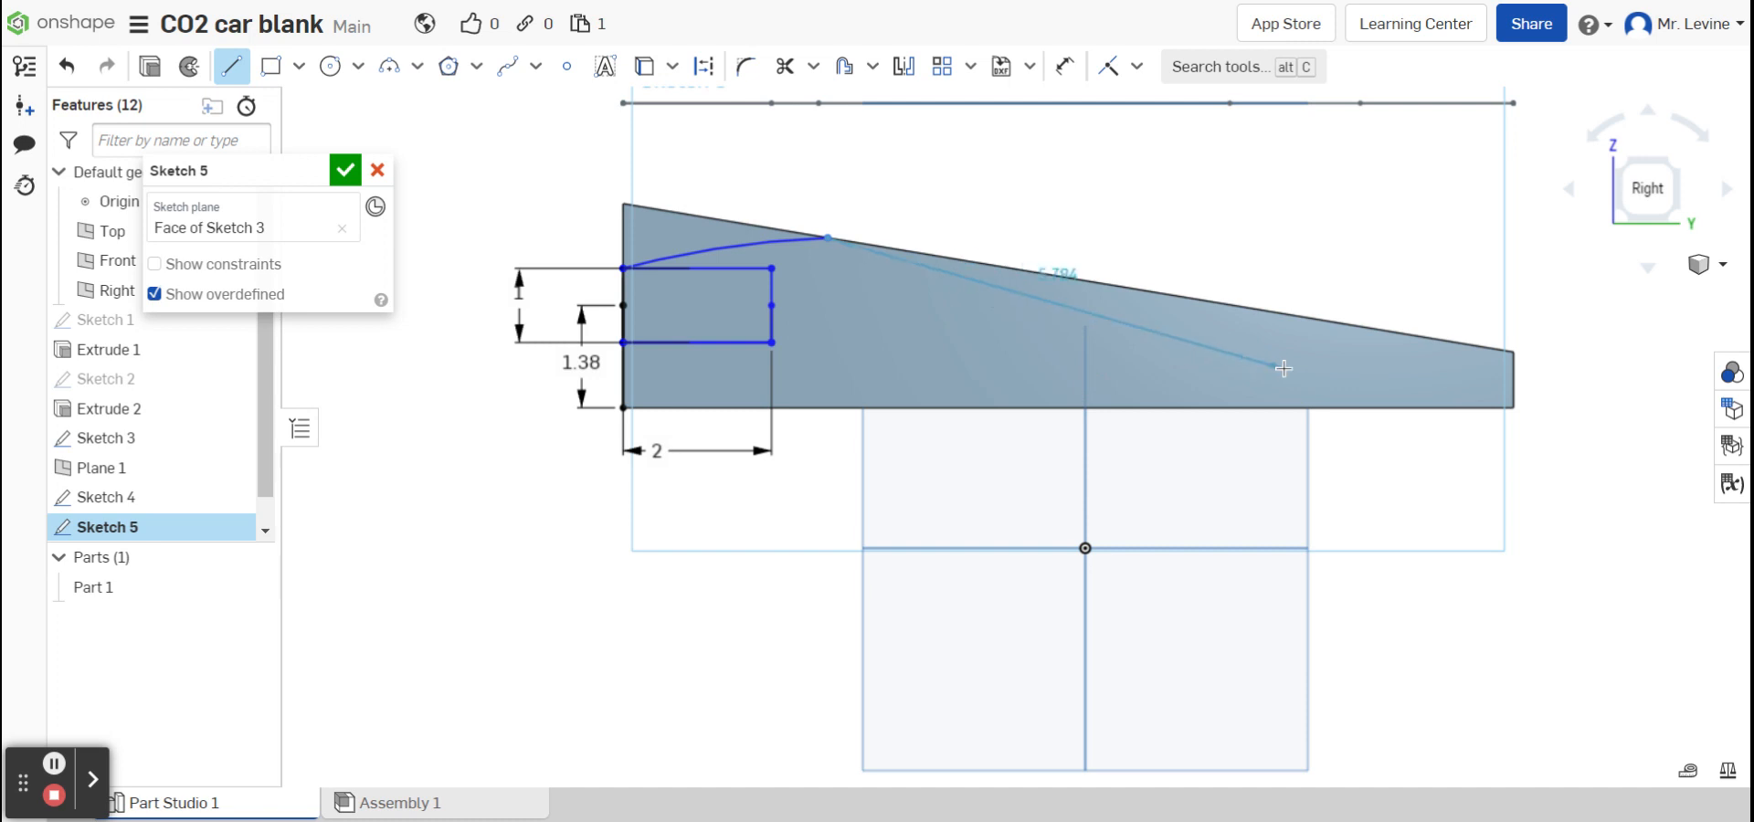
drag(1287, 368, 1288, 368)
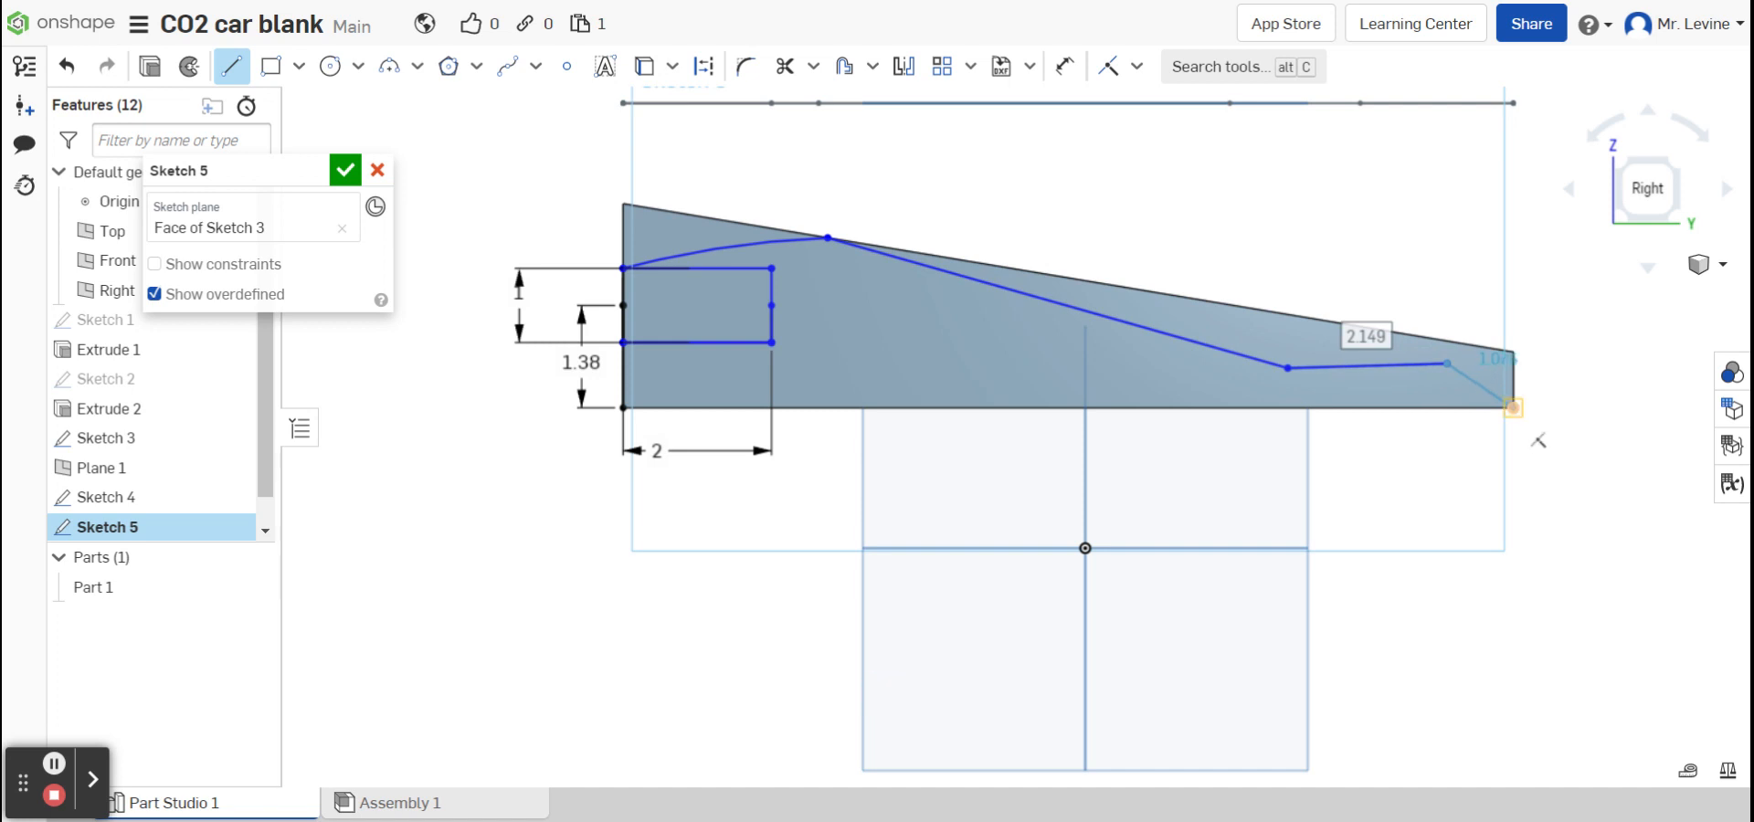
click(1513, 409)
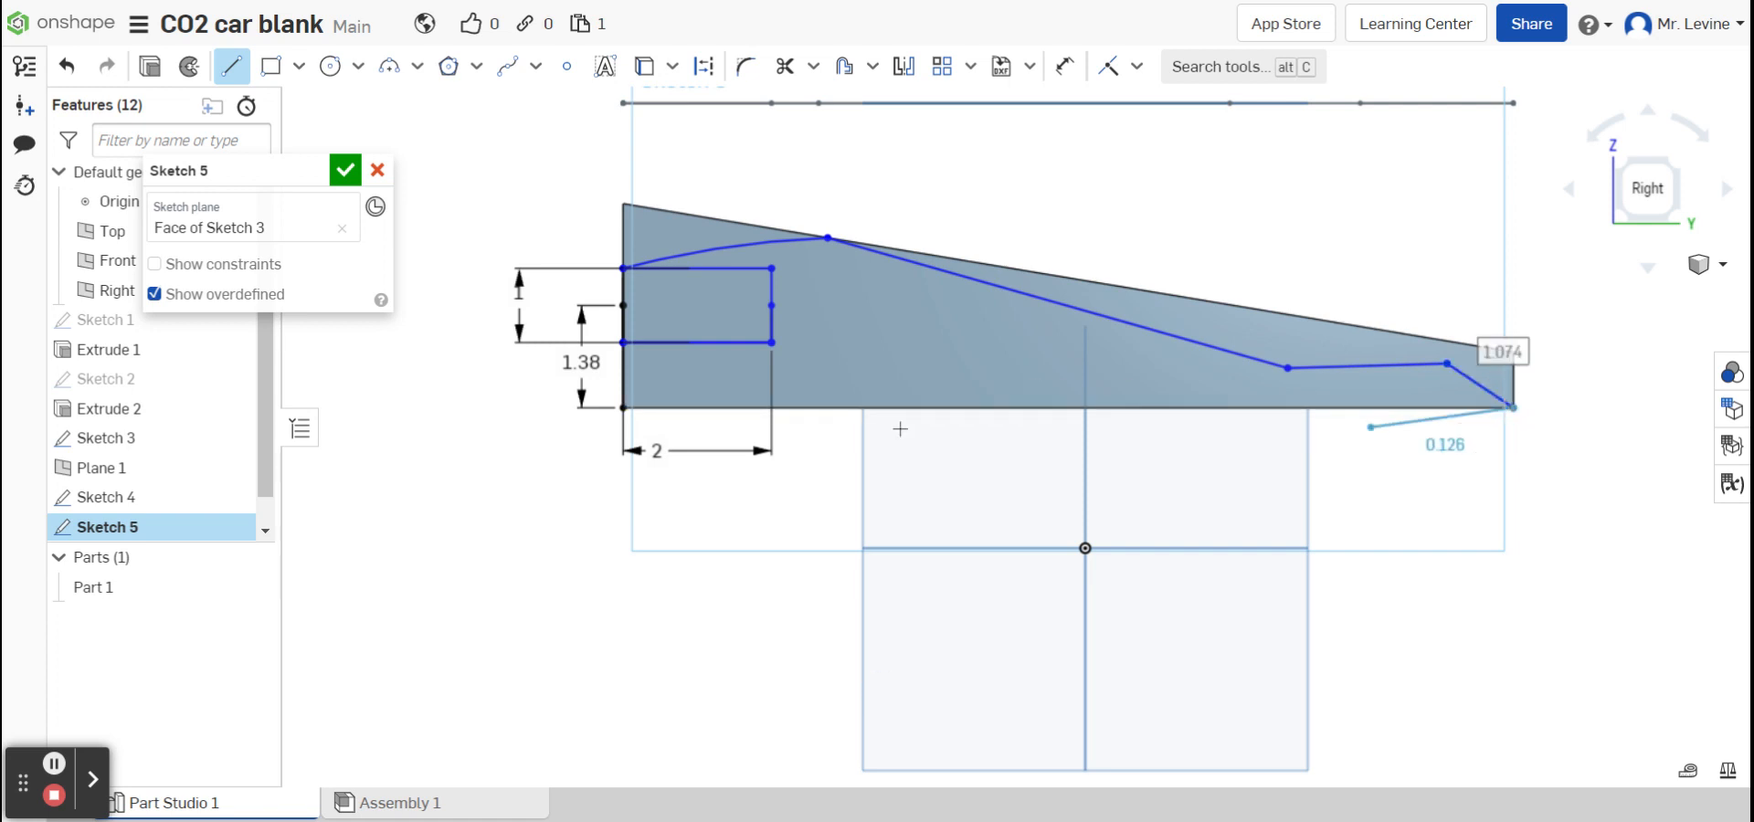
click(624, 407)
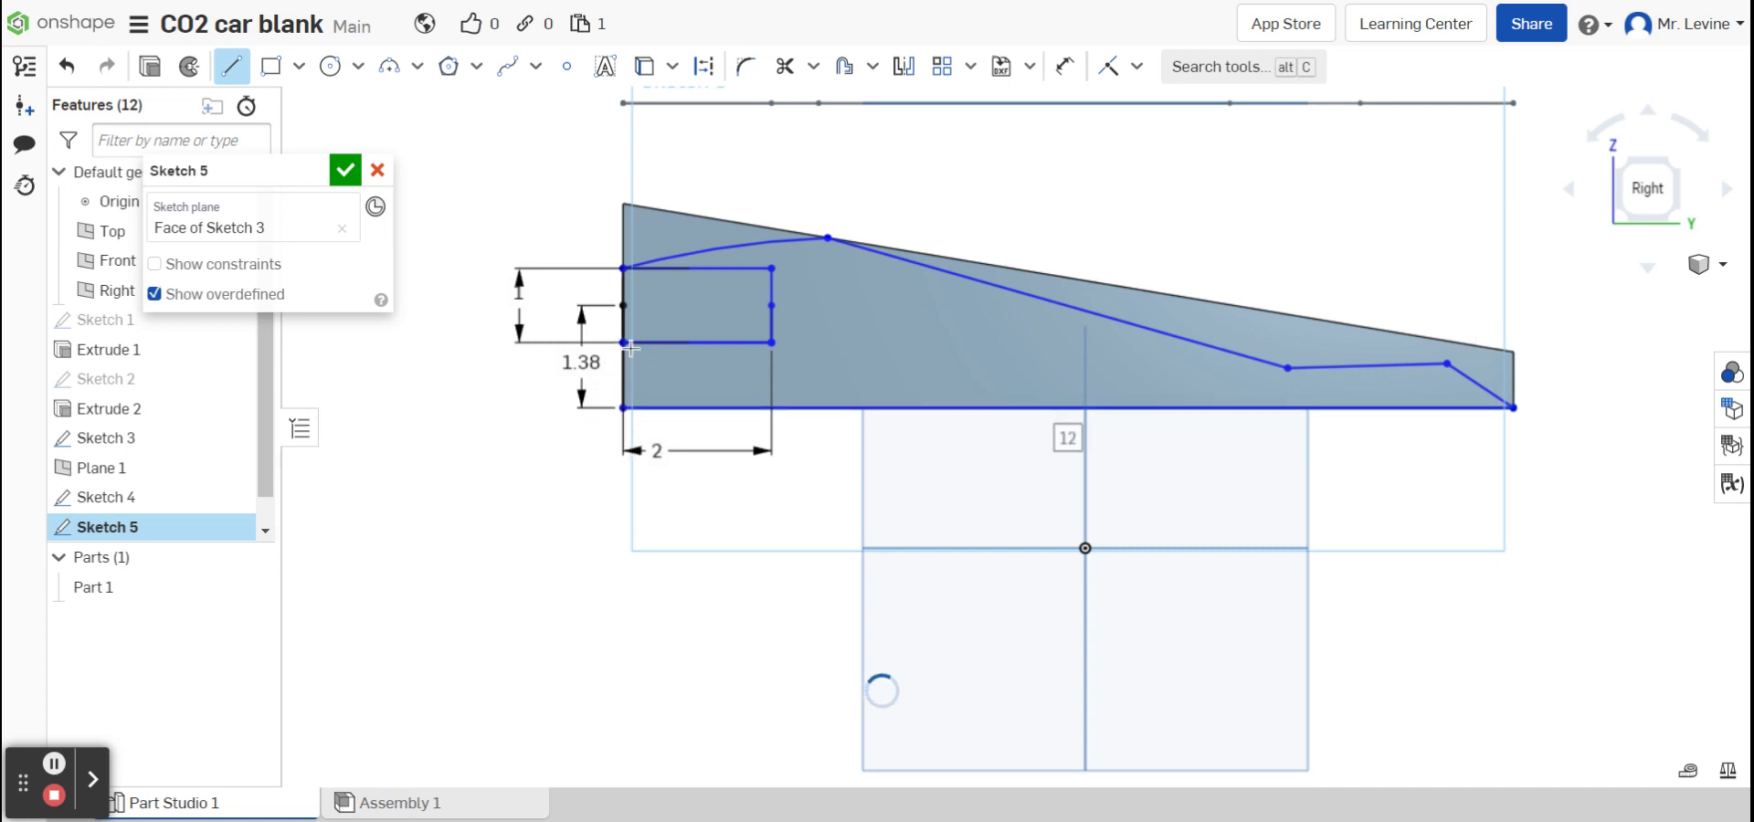
- Close the side profile with a line up the rear edge to the rectangle's lower corner and finish Sketch 5
click(622, 343)
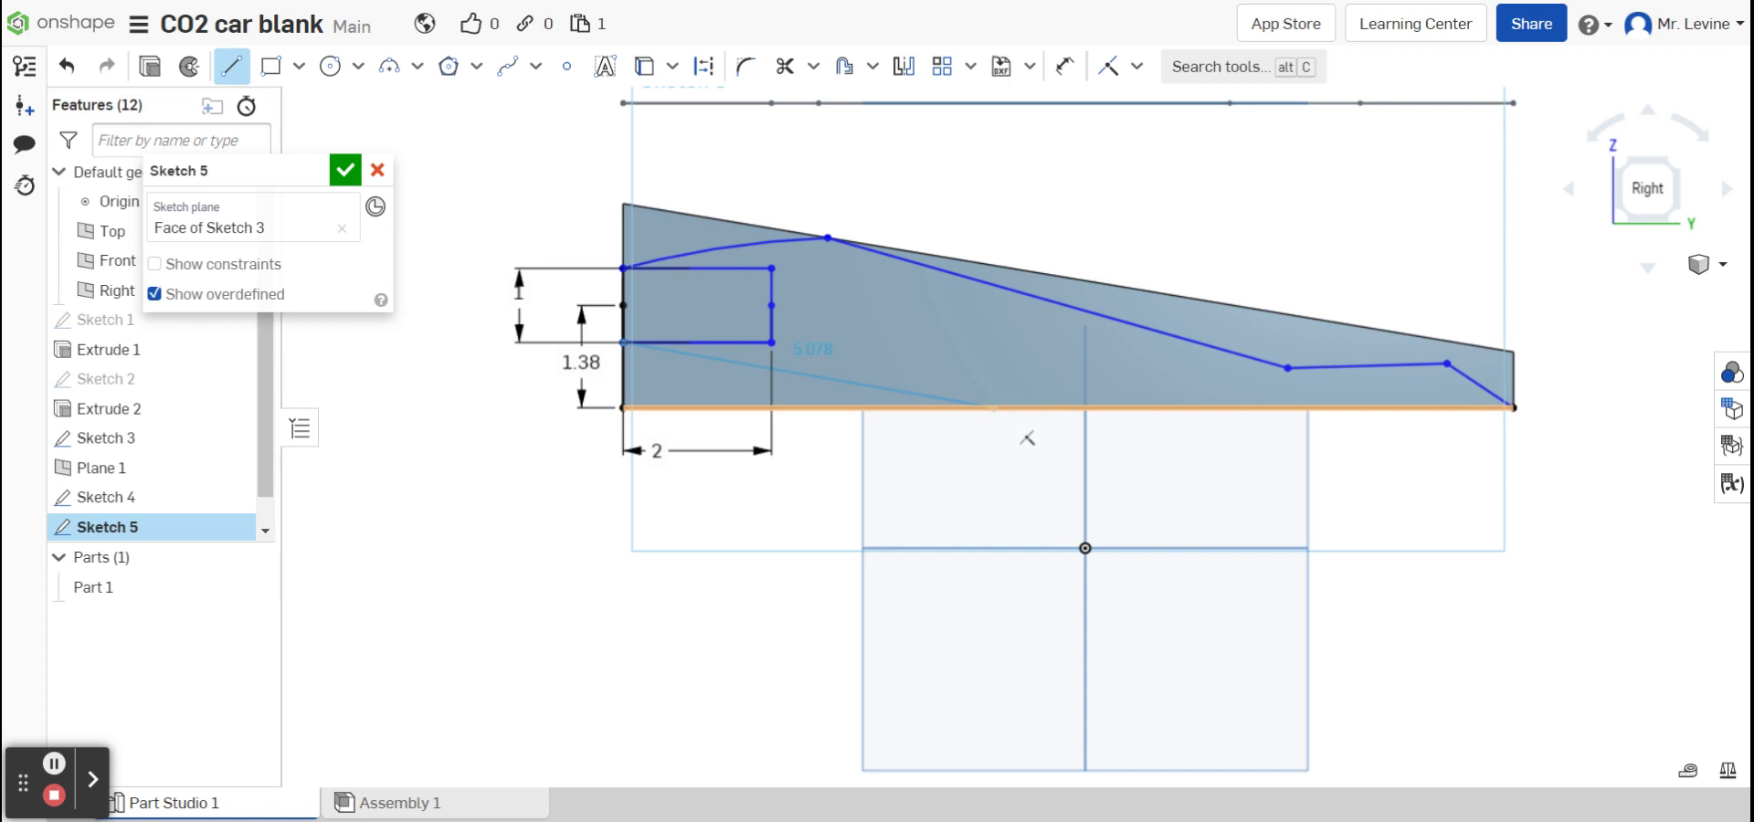
click(1295, 458)
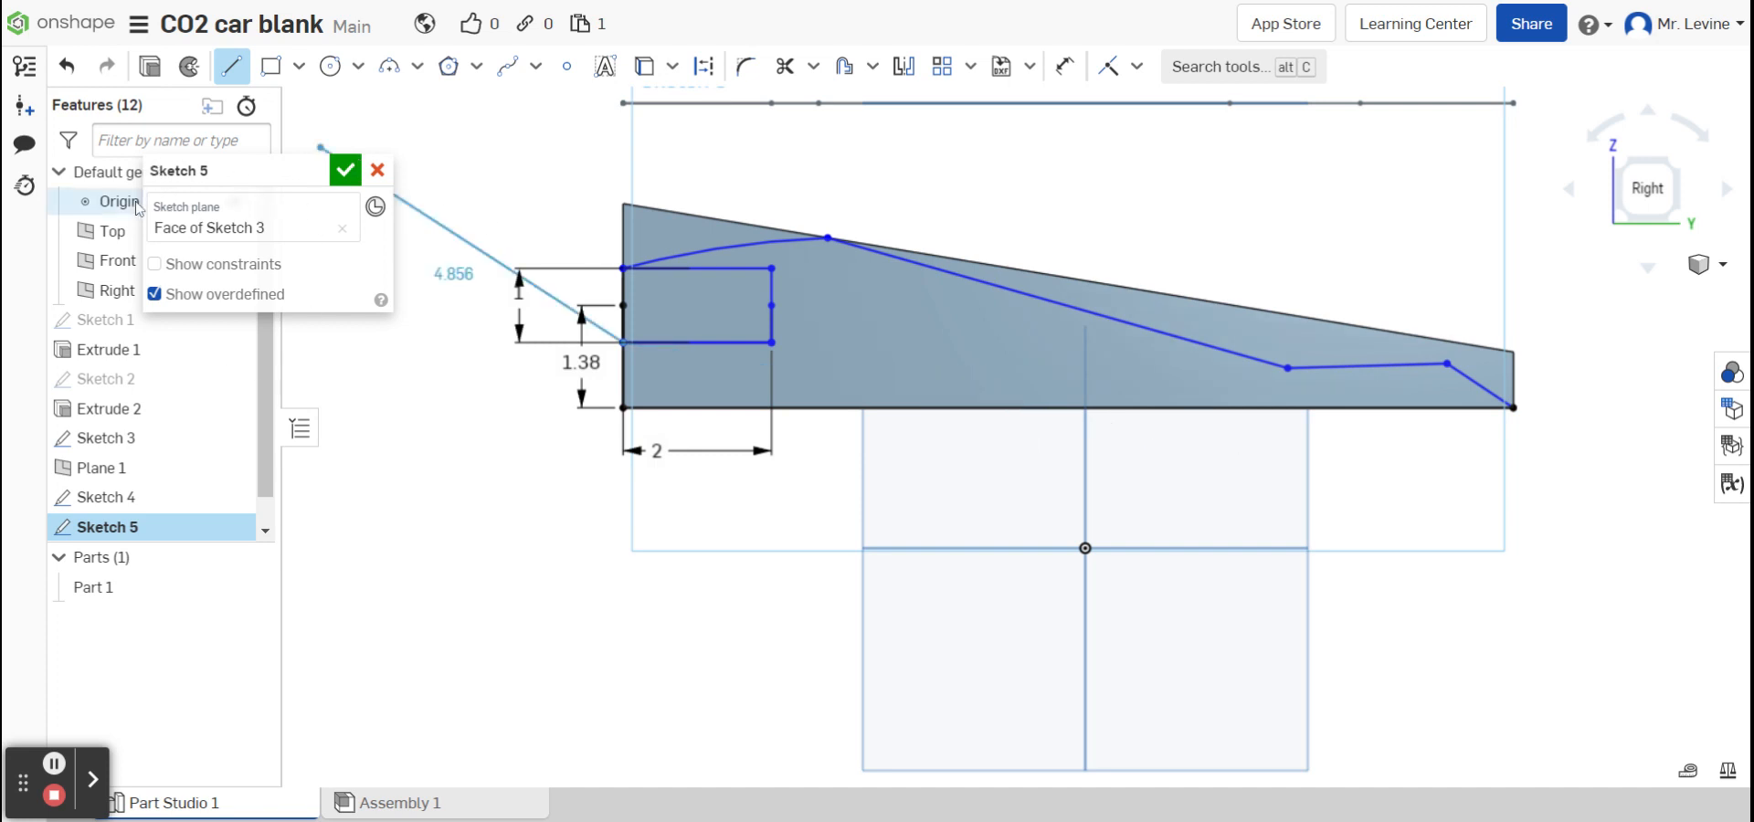
click(345, 172)
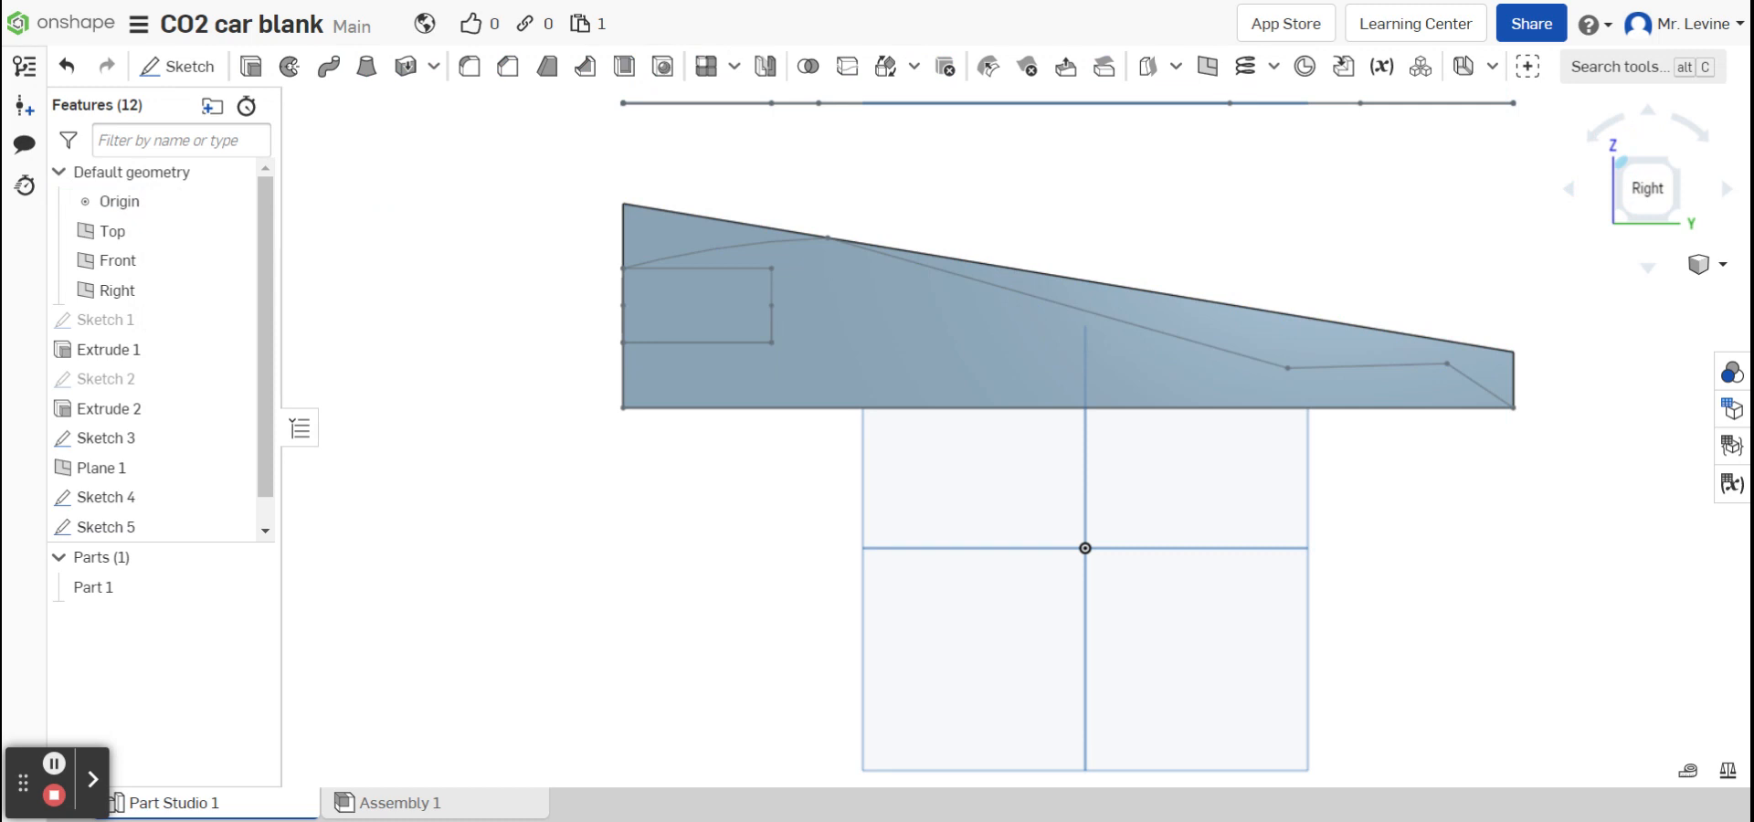
click(1640, 169)
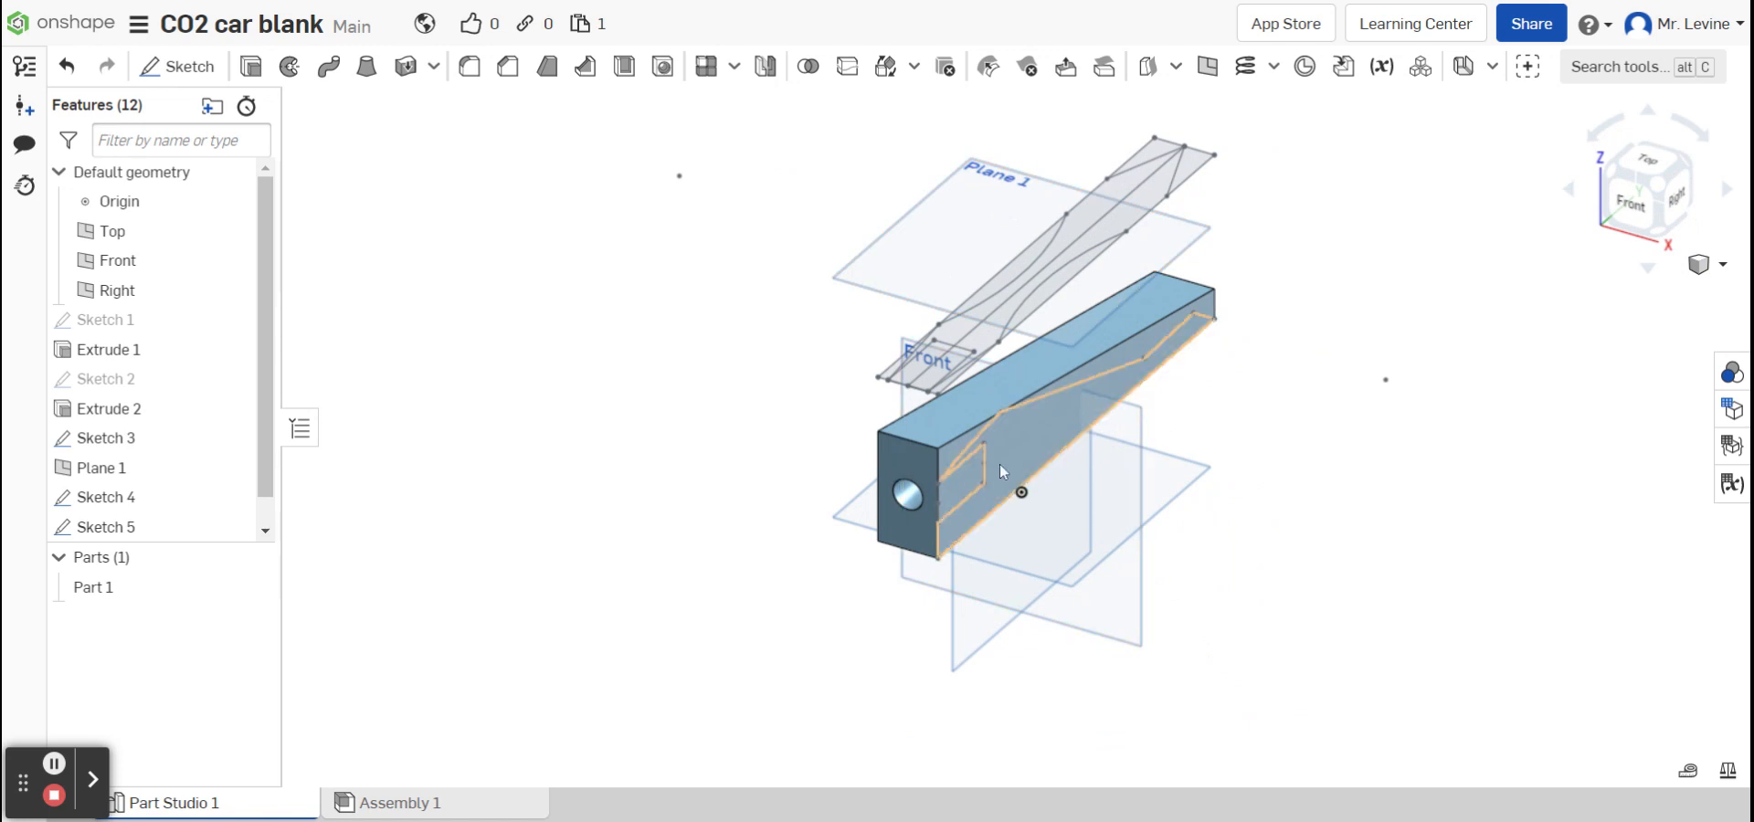
click(250, 66)
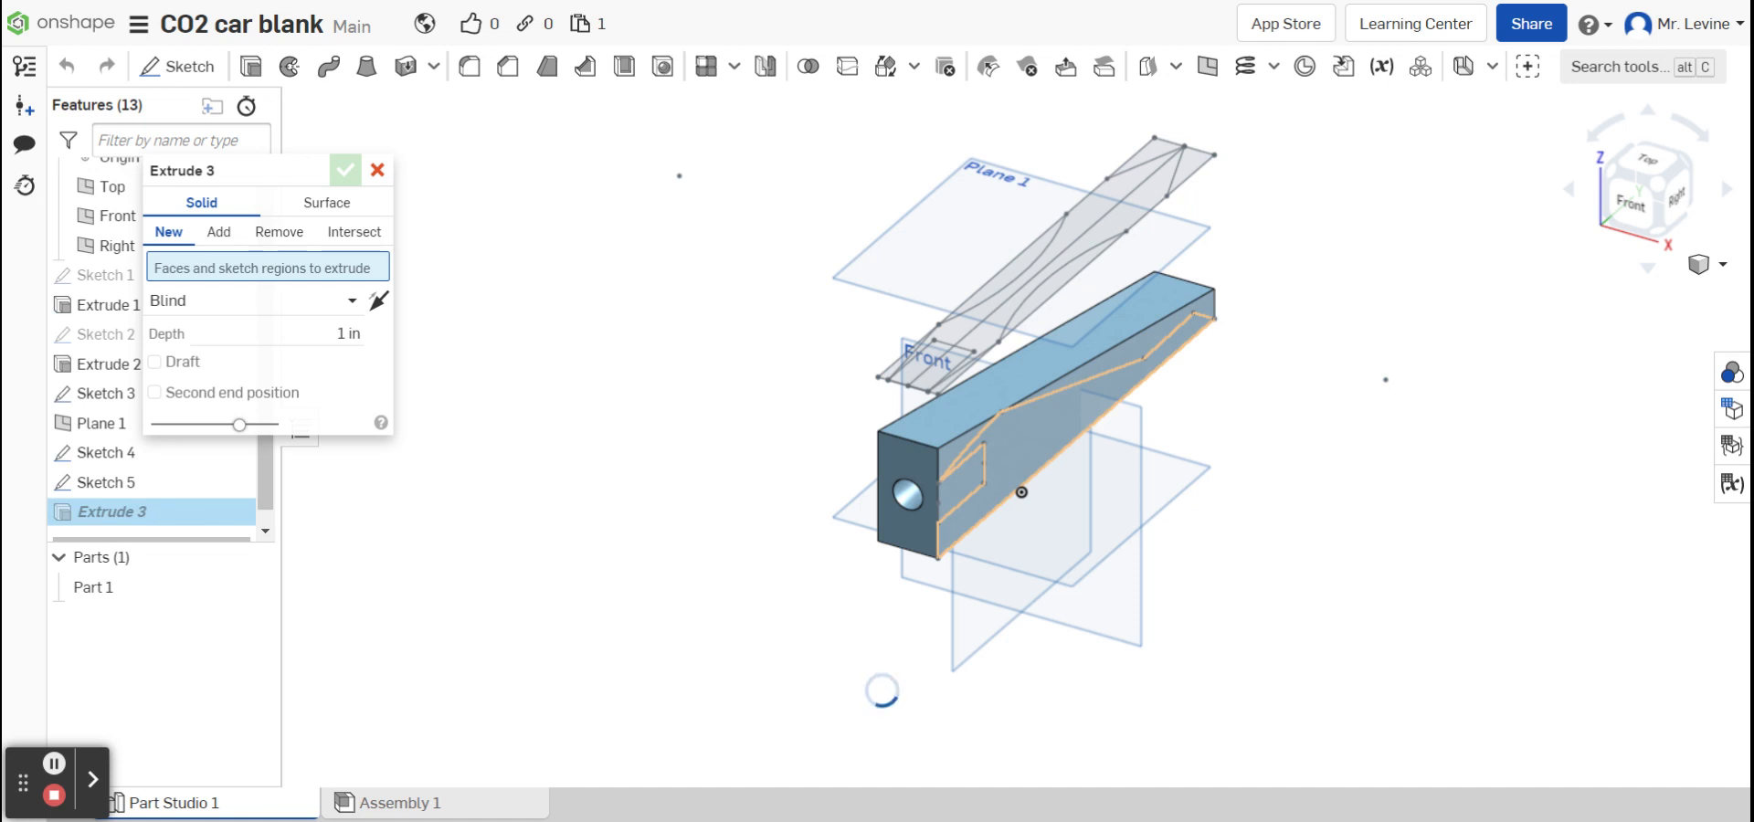
click(1034, 442)
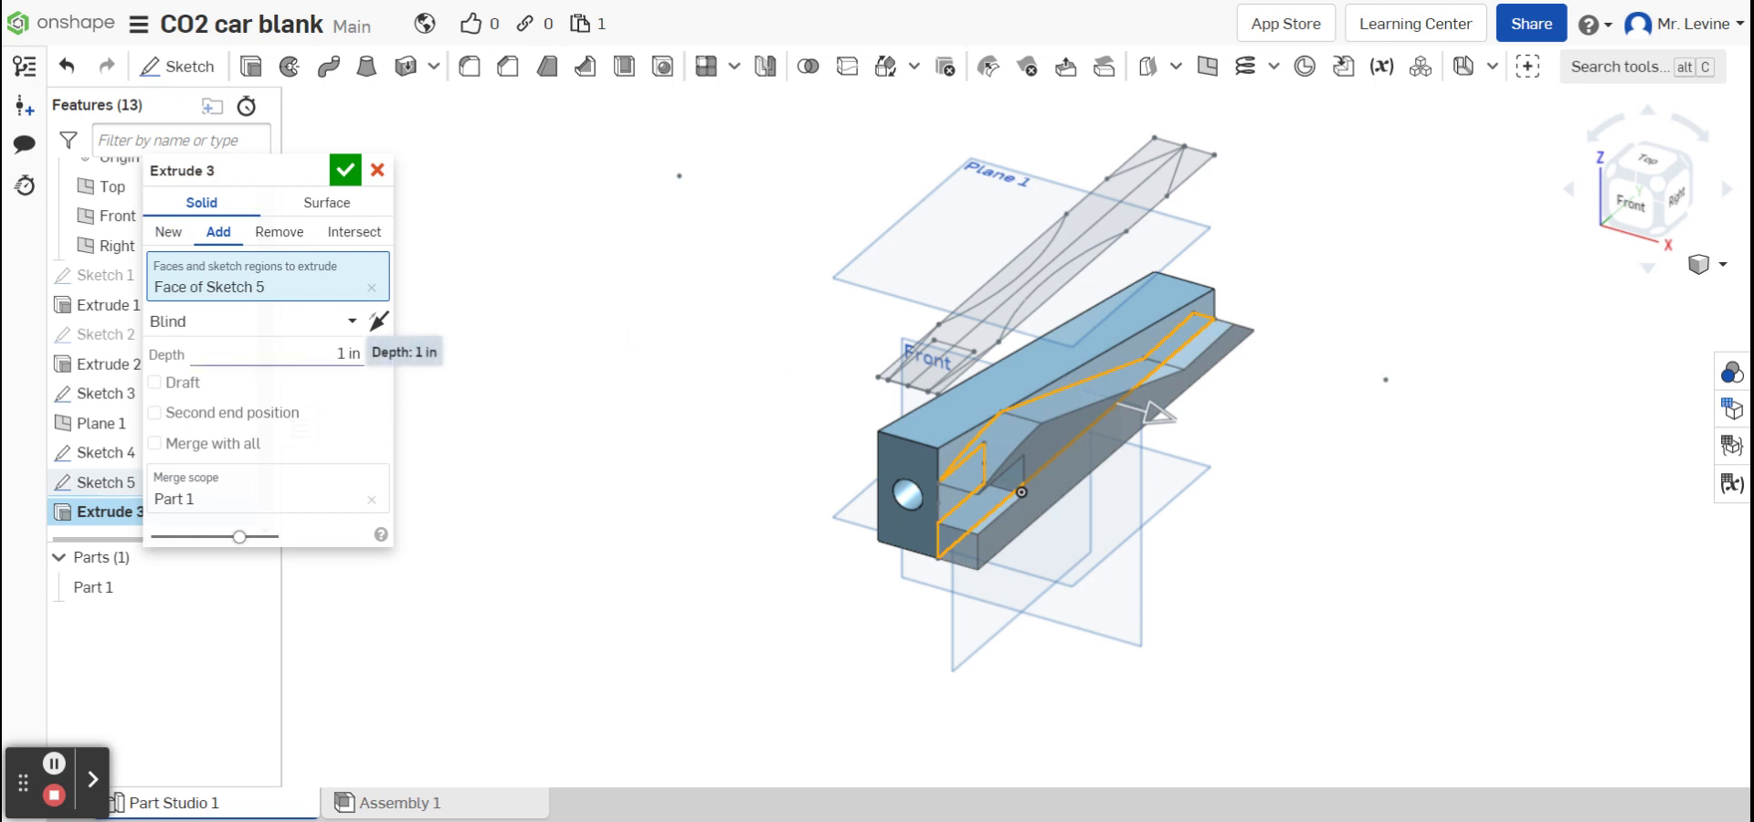
click(309, 351)
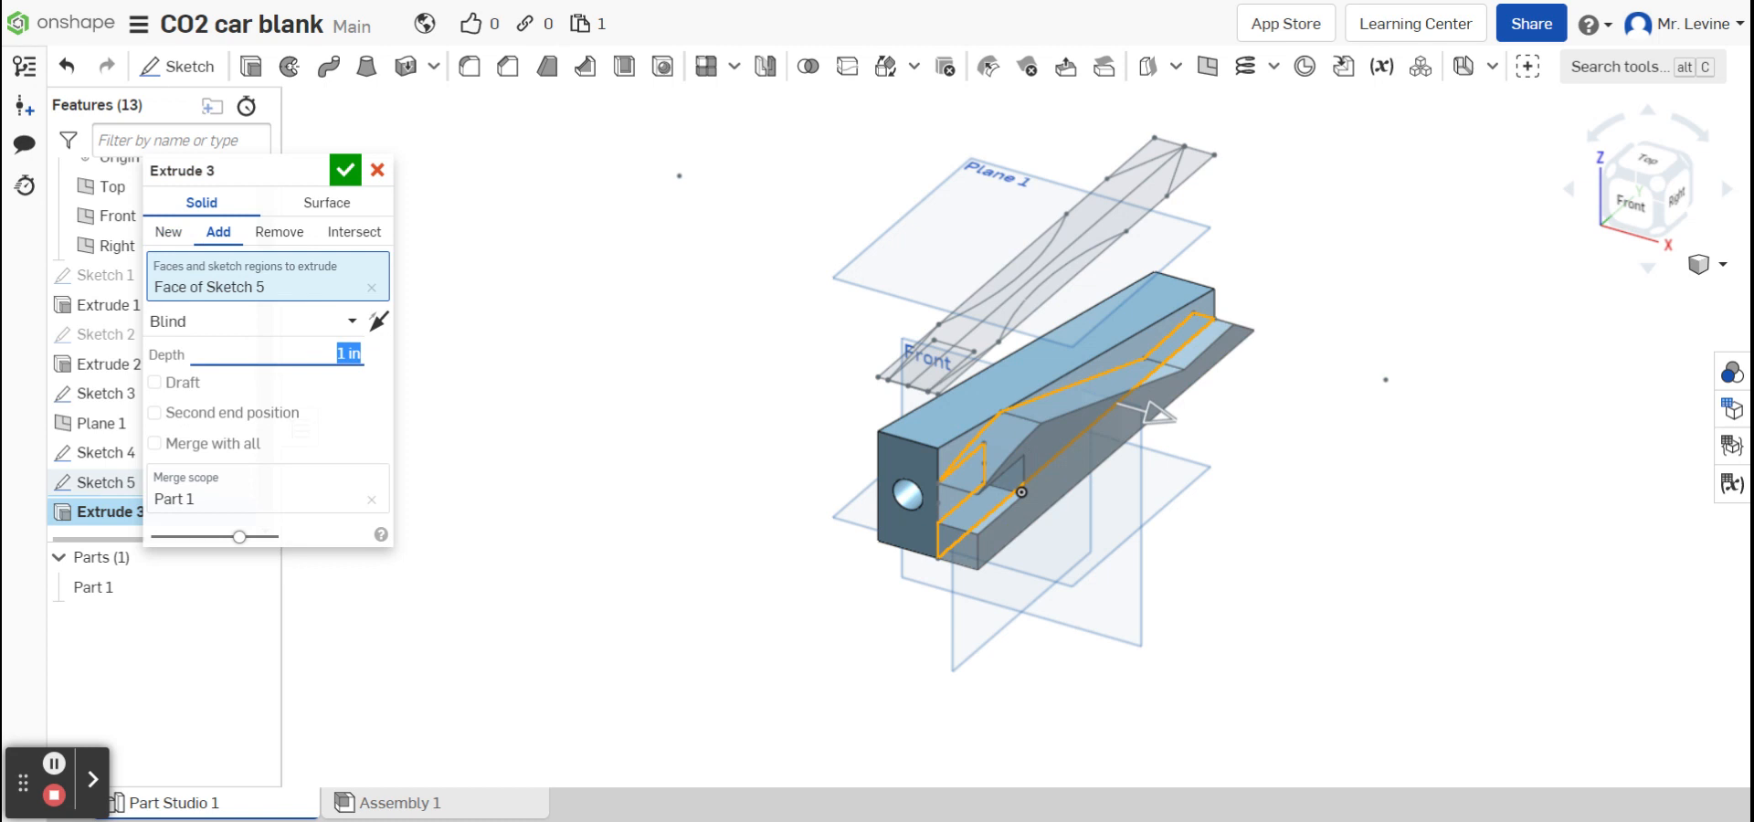
text(-1)
key(BackSpace)
key(BackSpace)
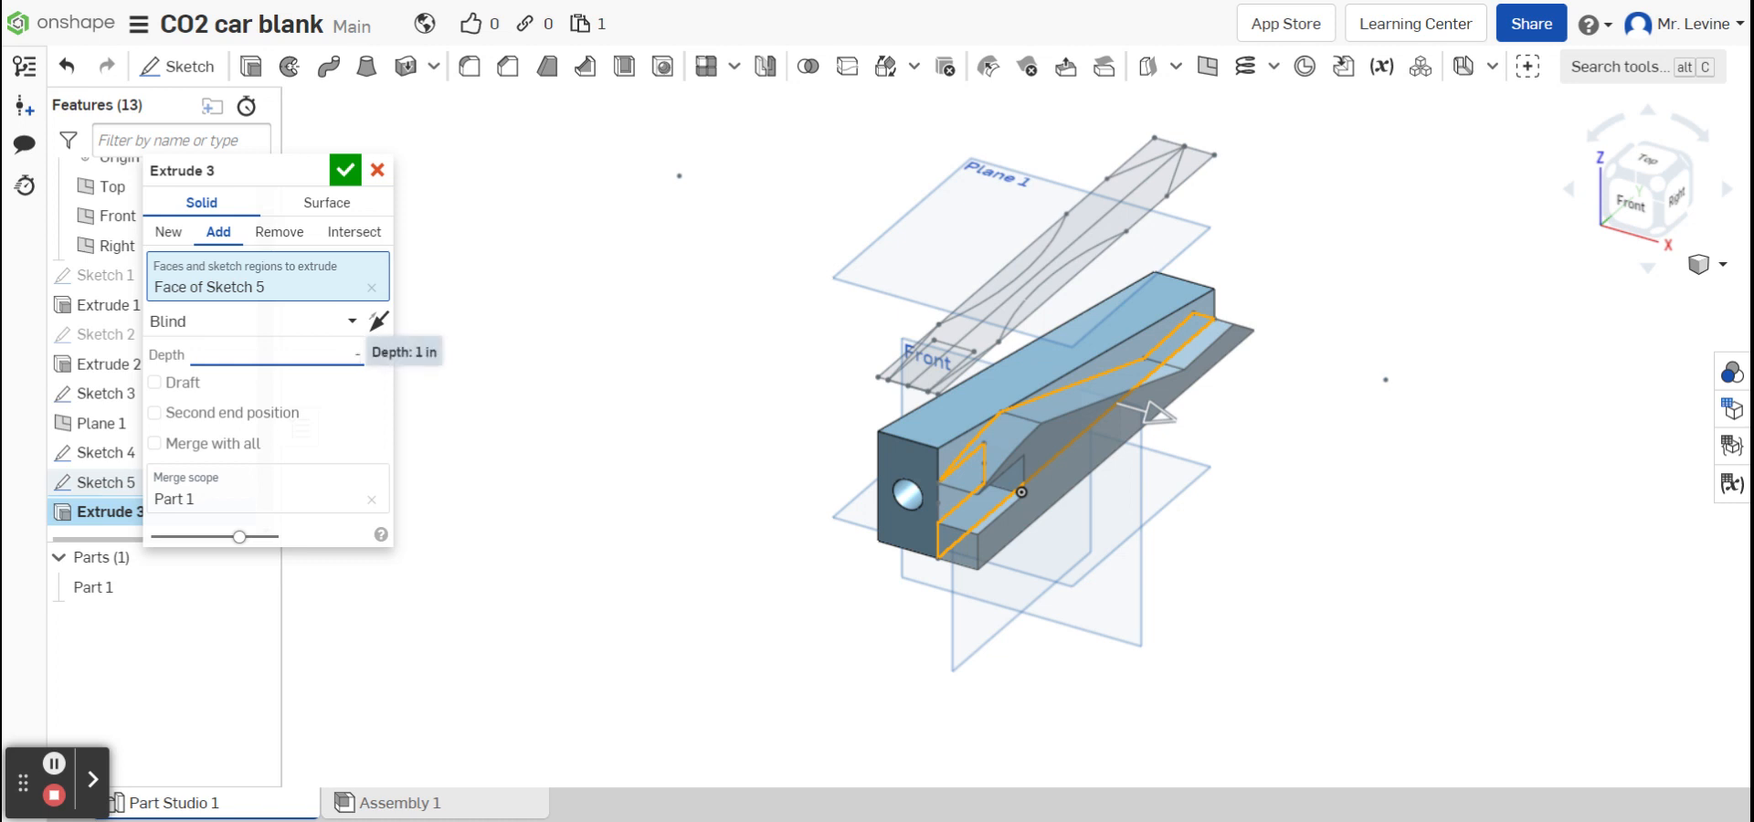
key(Return)
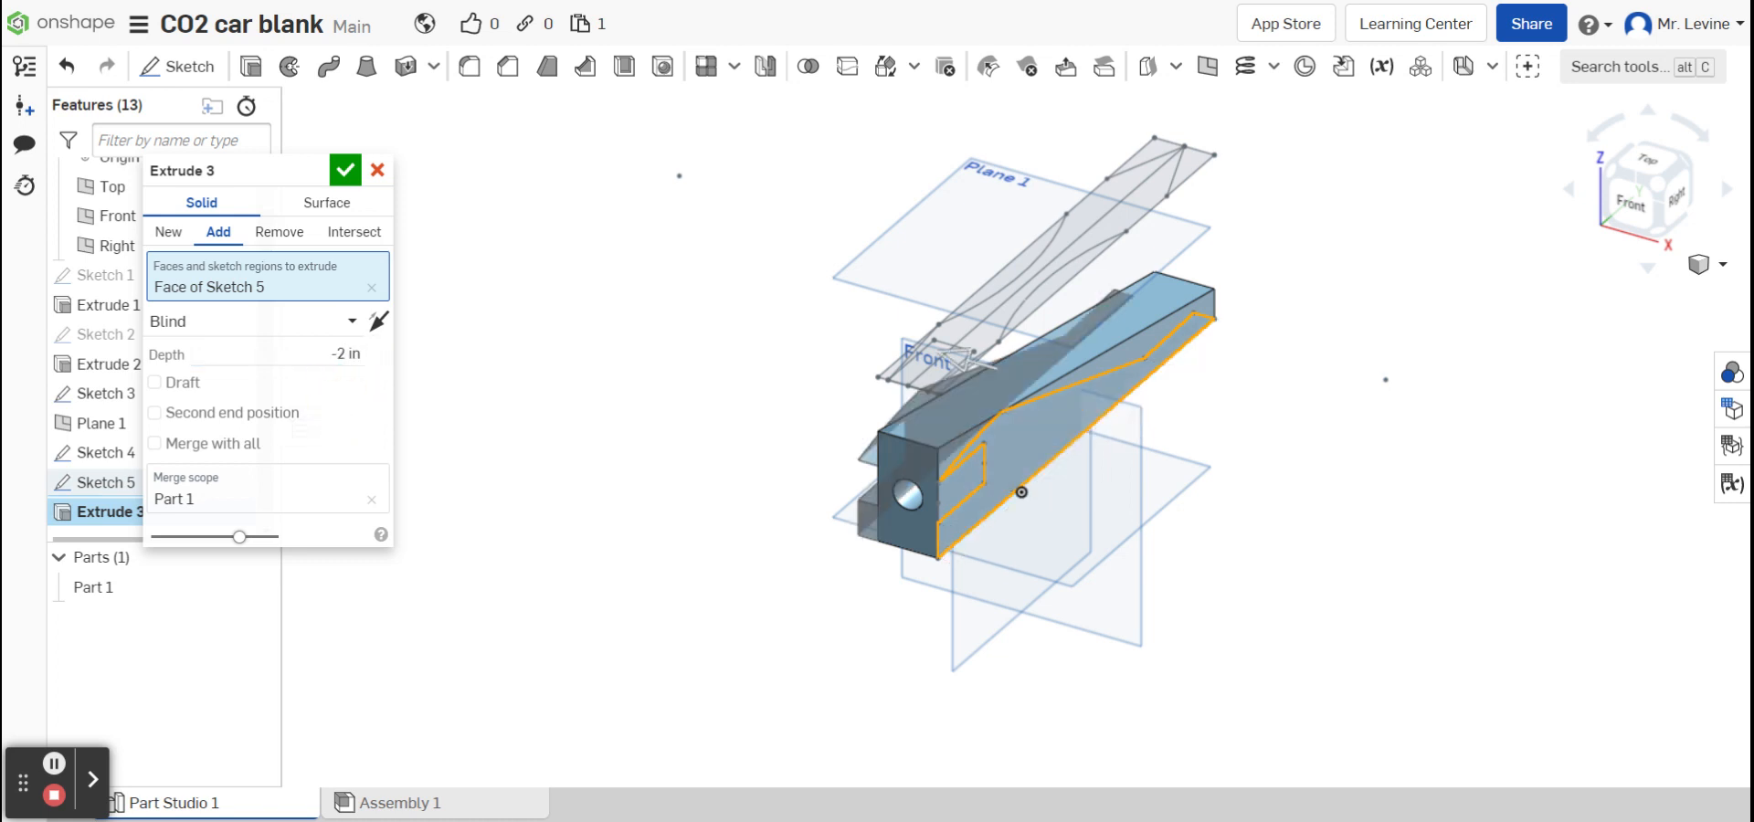
click(356, 232)
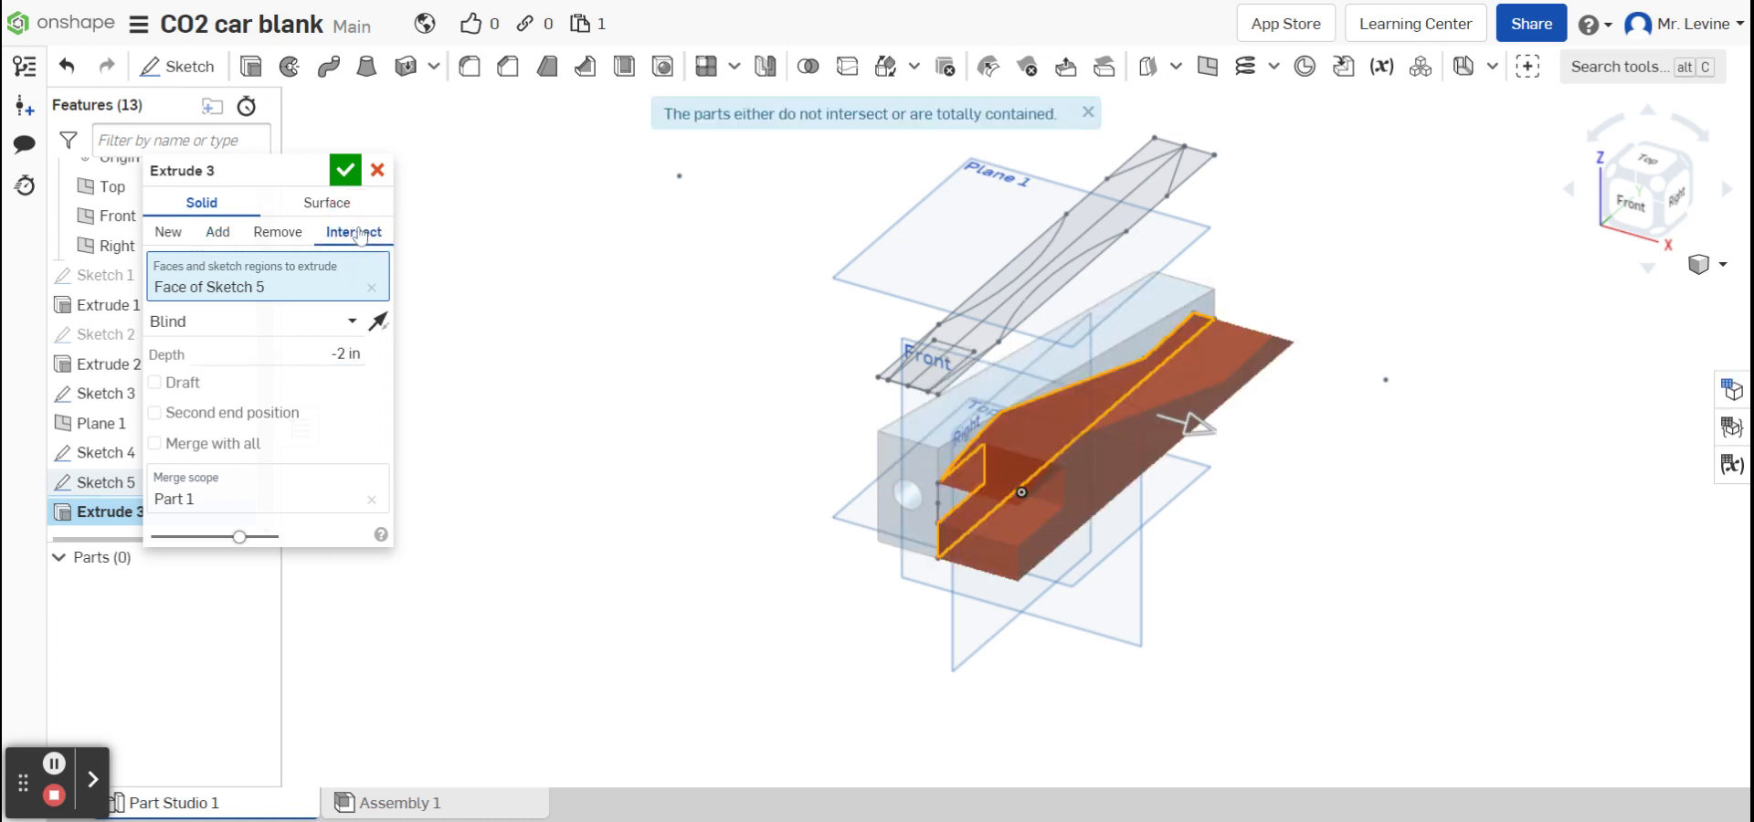
click(385, 364)
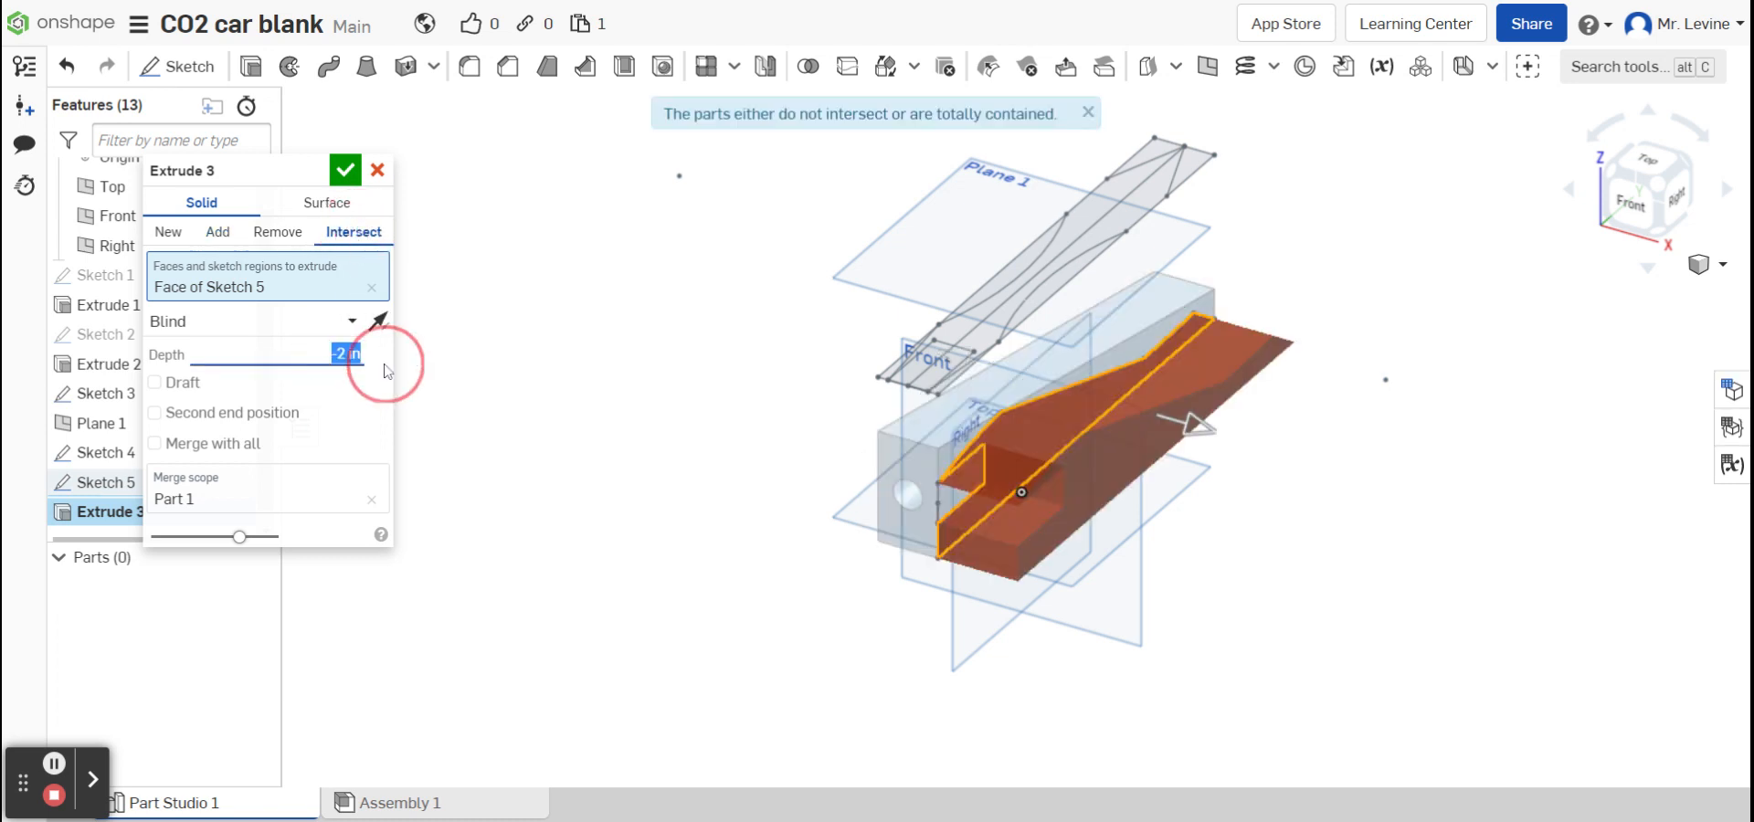
text(1)
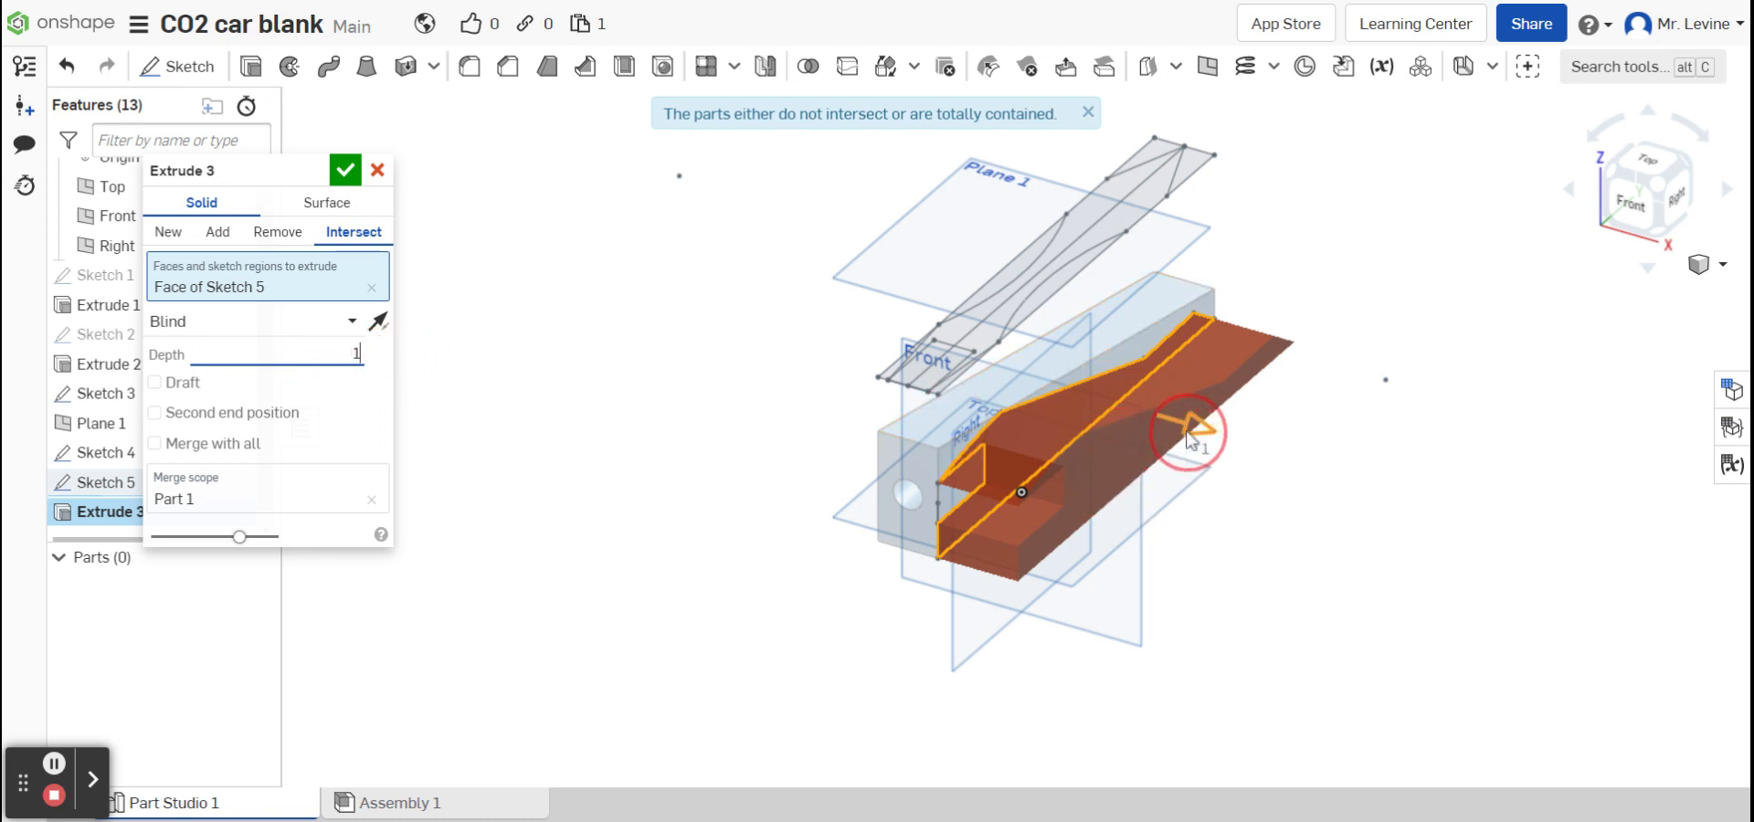
drag(1187, 427, 950, 401)
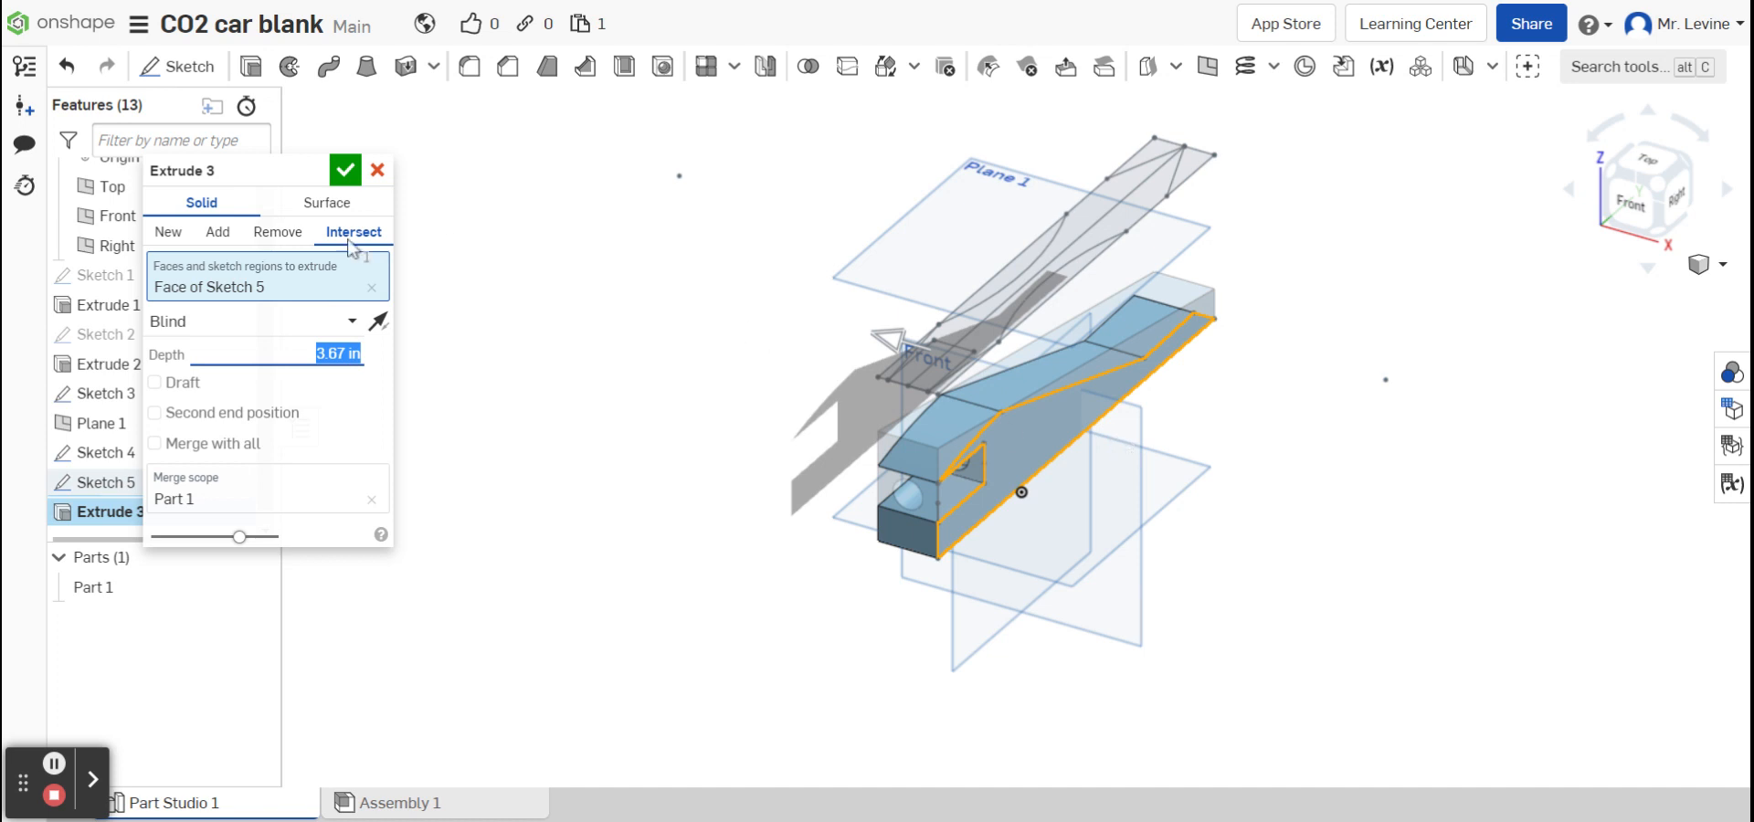
click(376, 171)
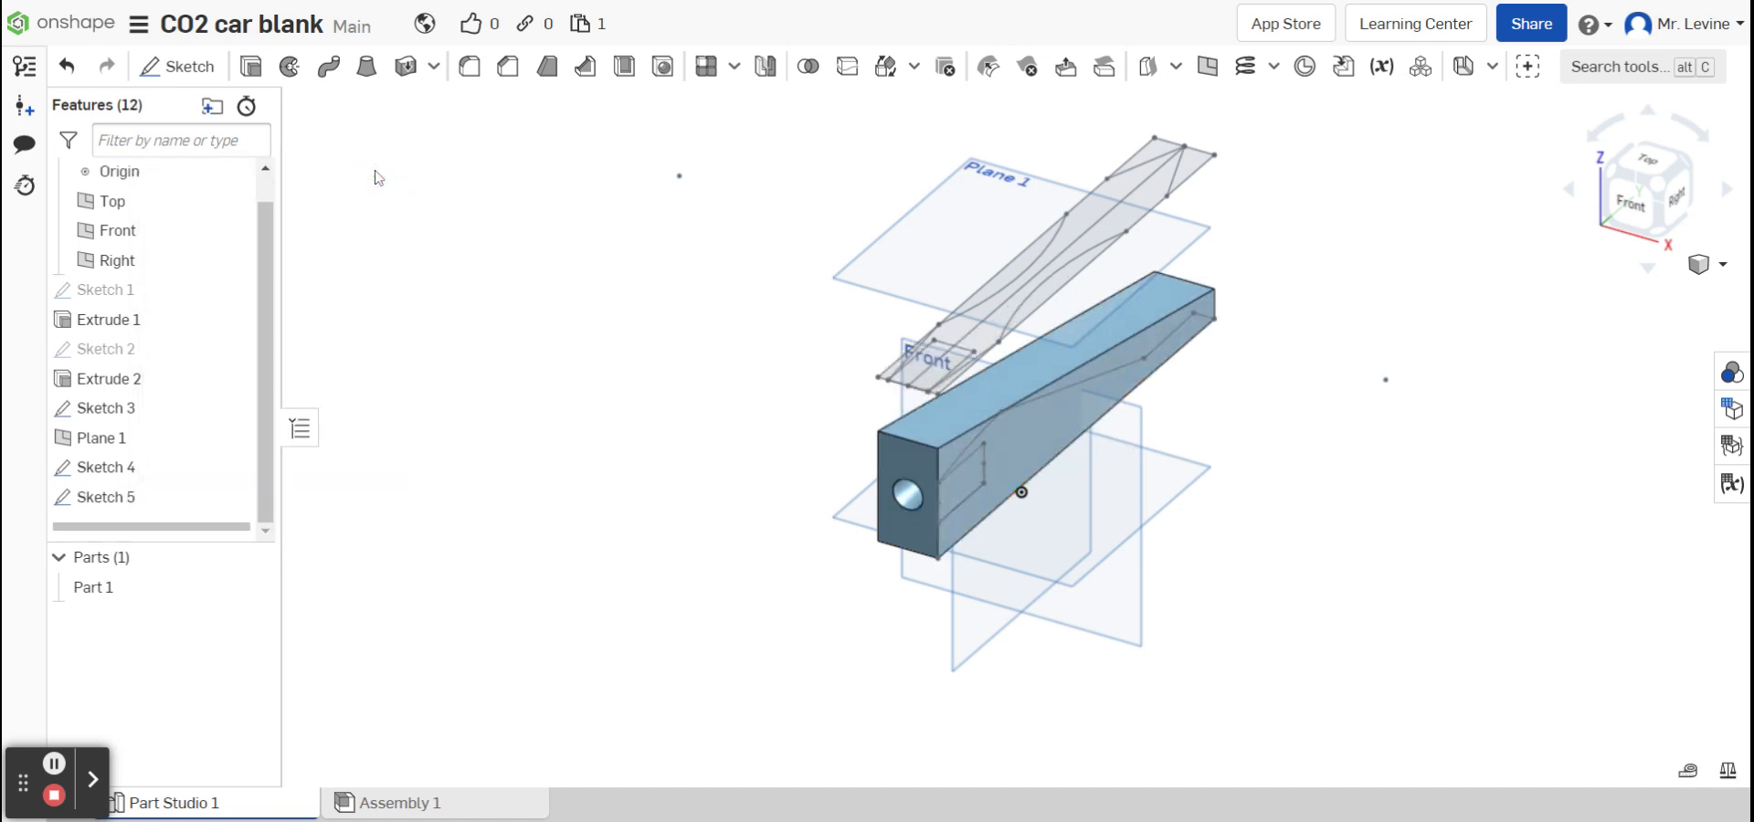
click(253, 72)
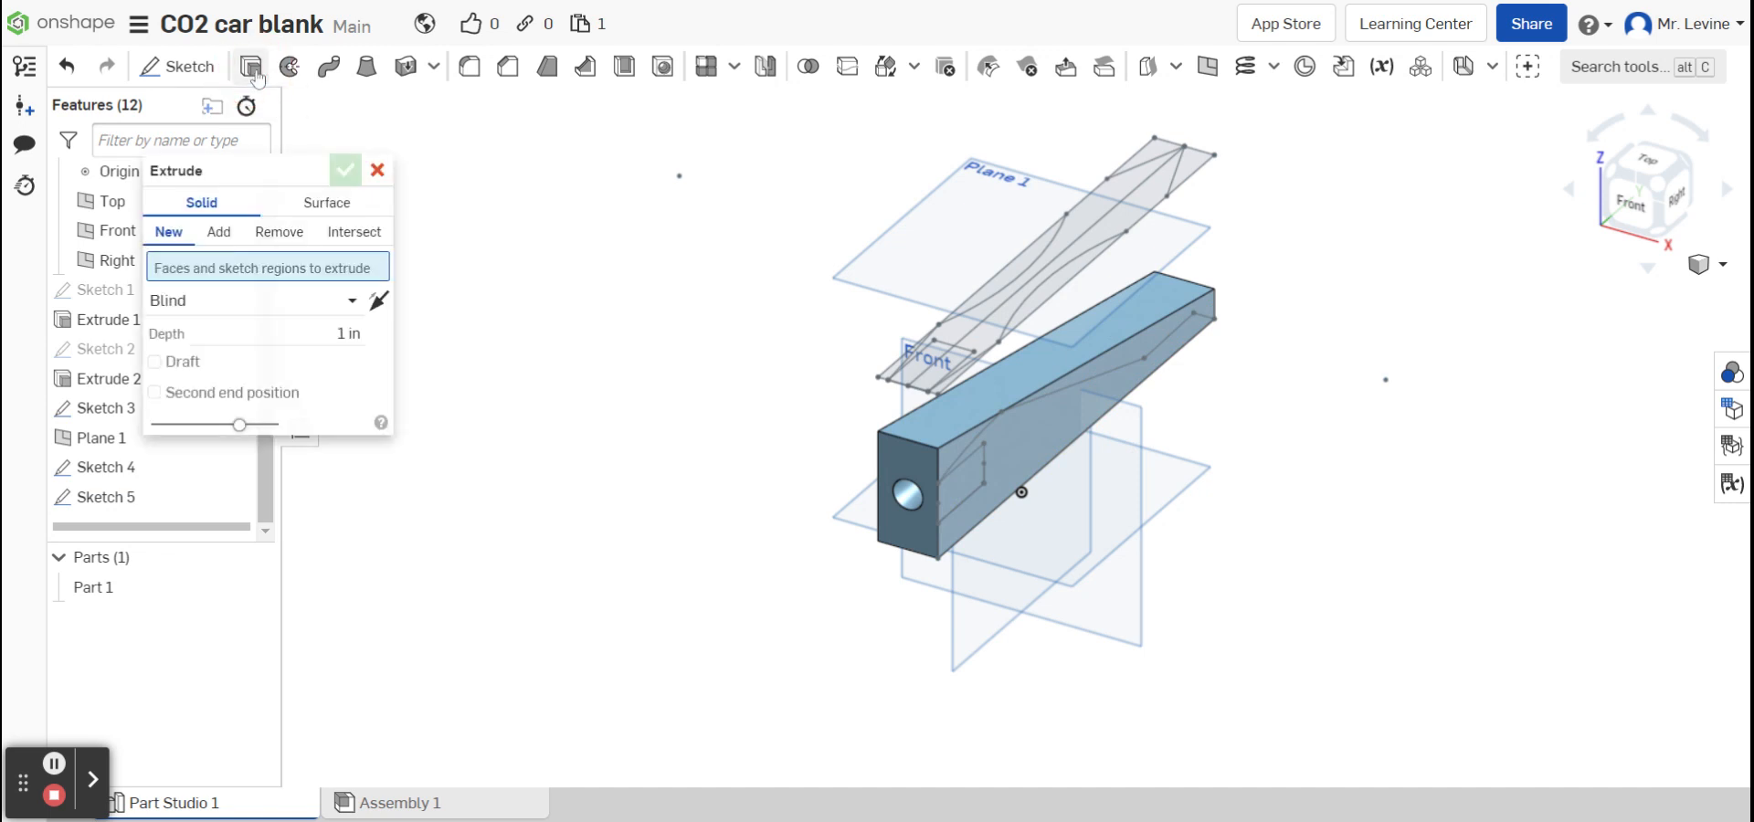
click(271, 240)
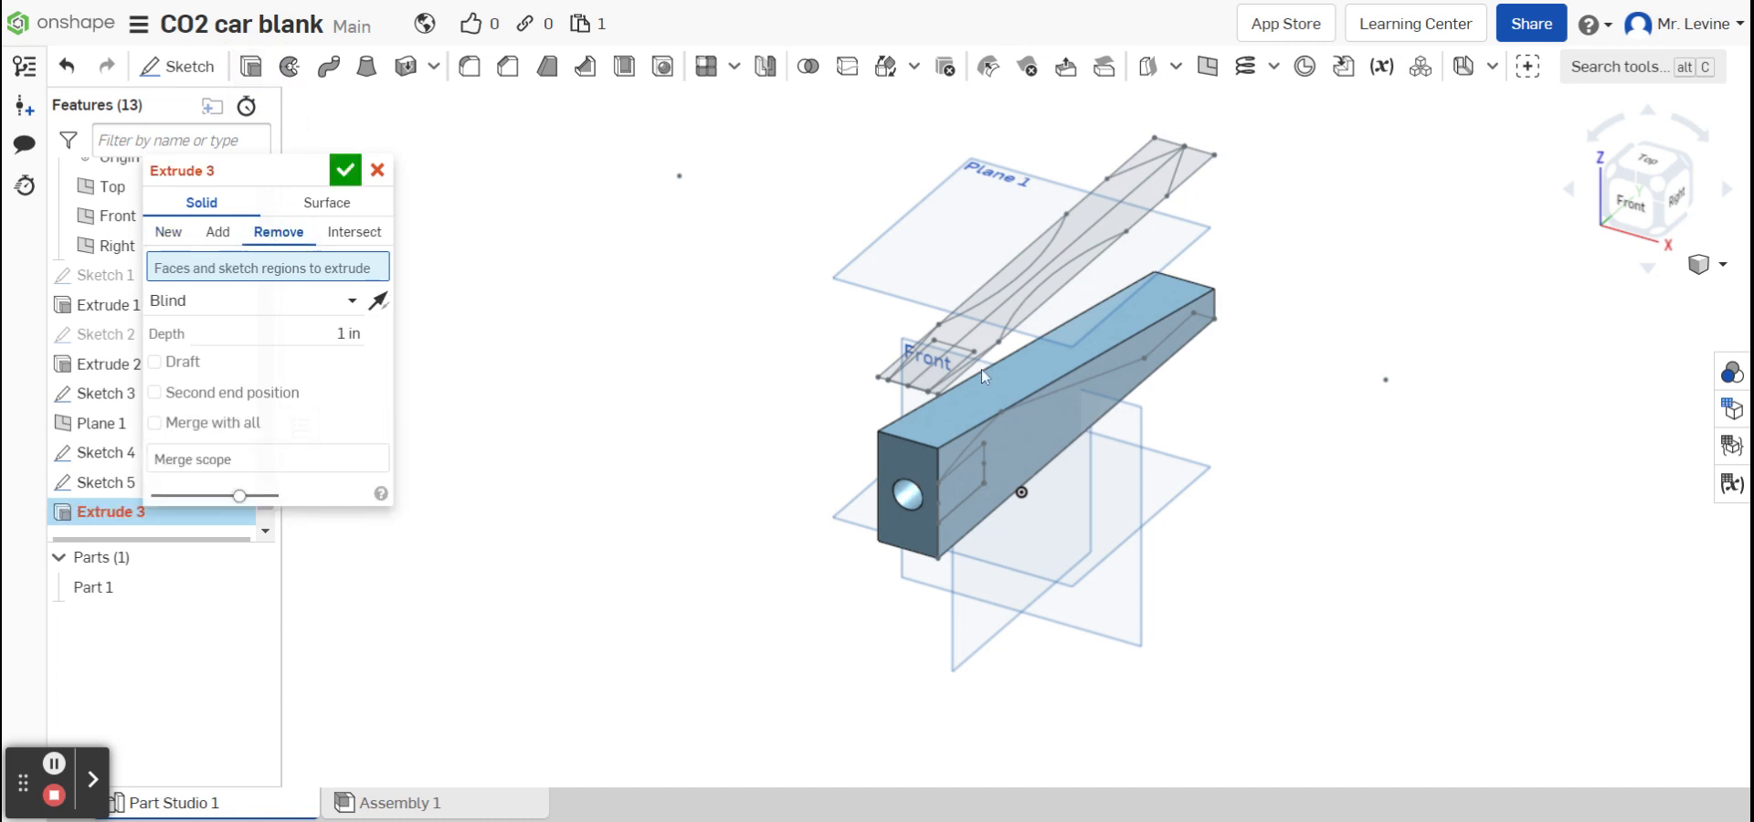
click(952, 454)
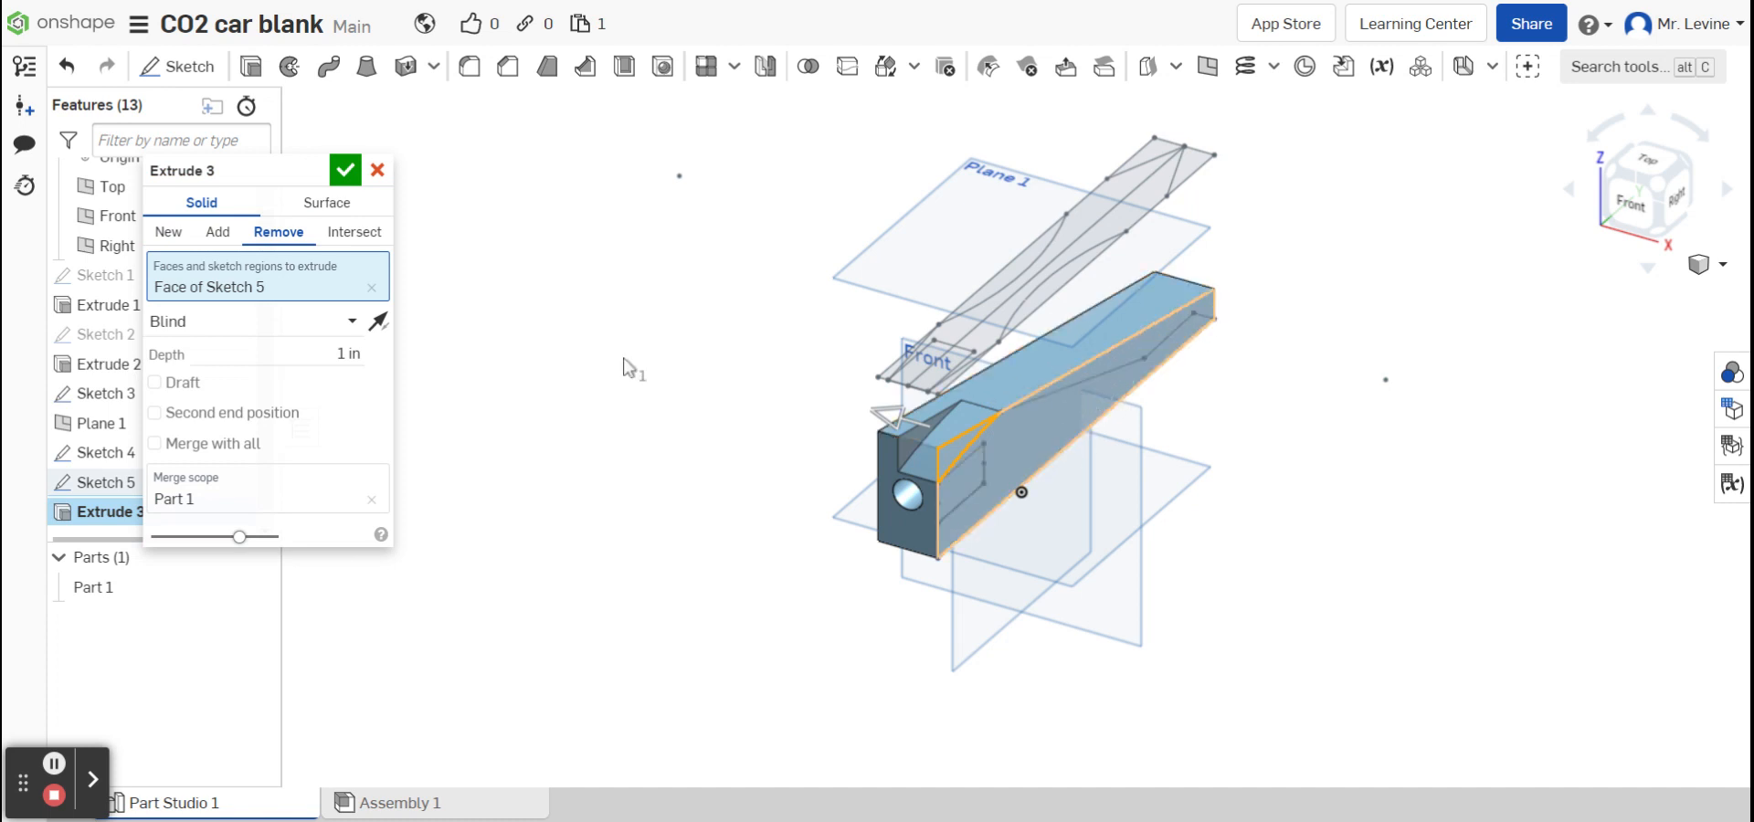
click(381, 179)
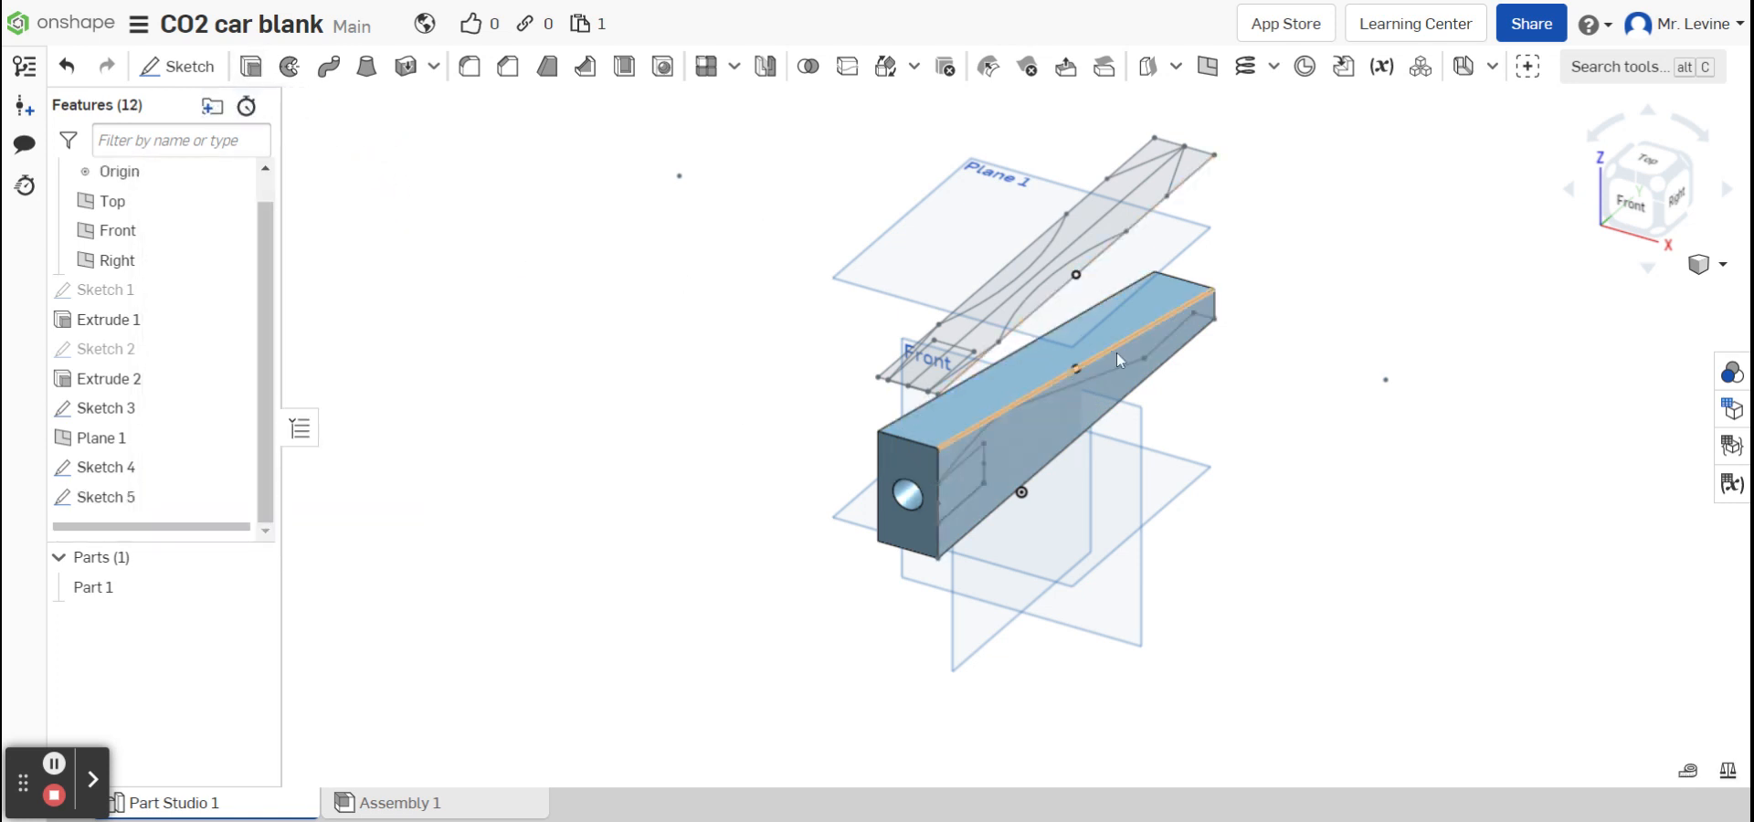
click(252, 68)
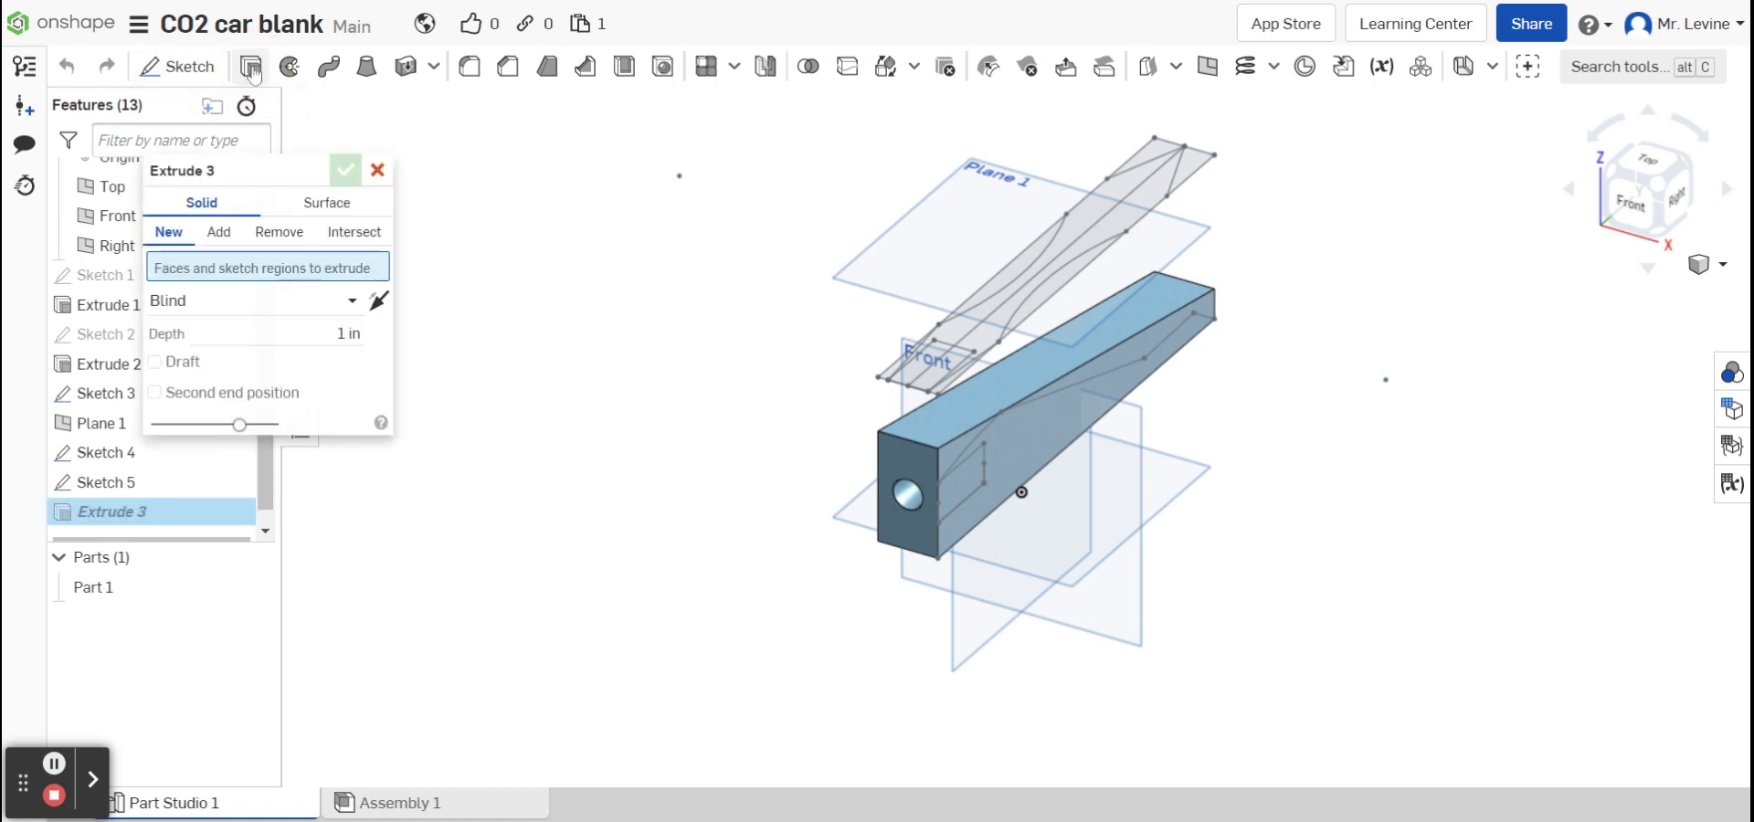
click(354, 232)
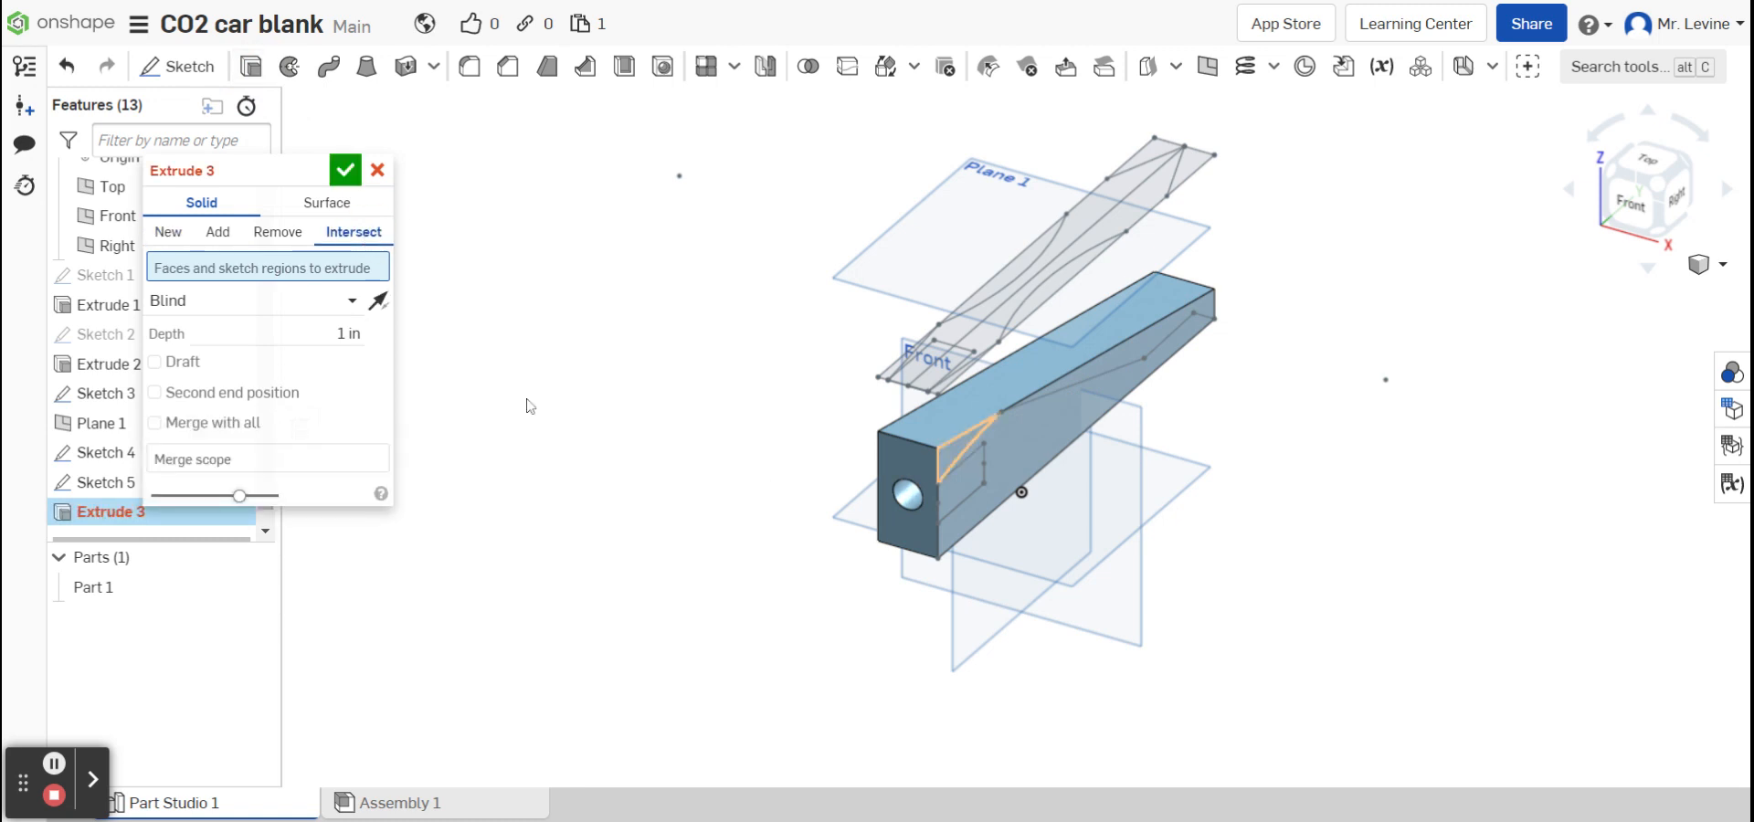
click(348, 334)
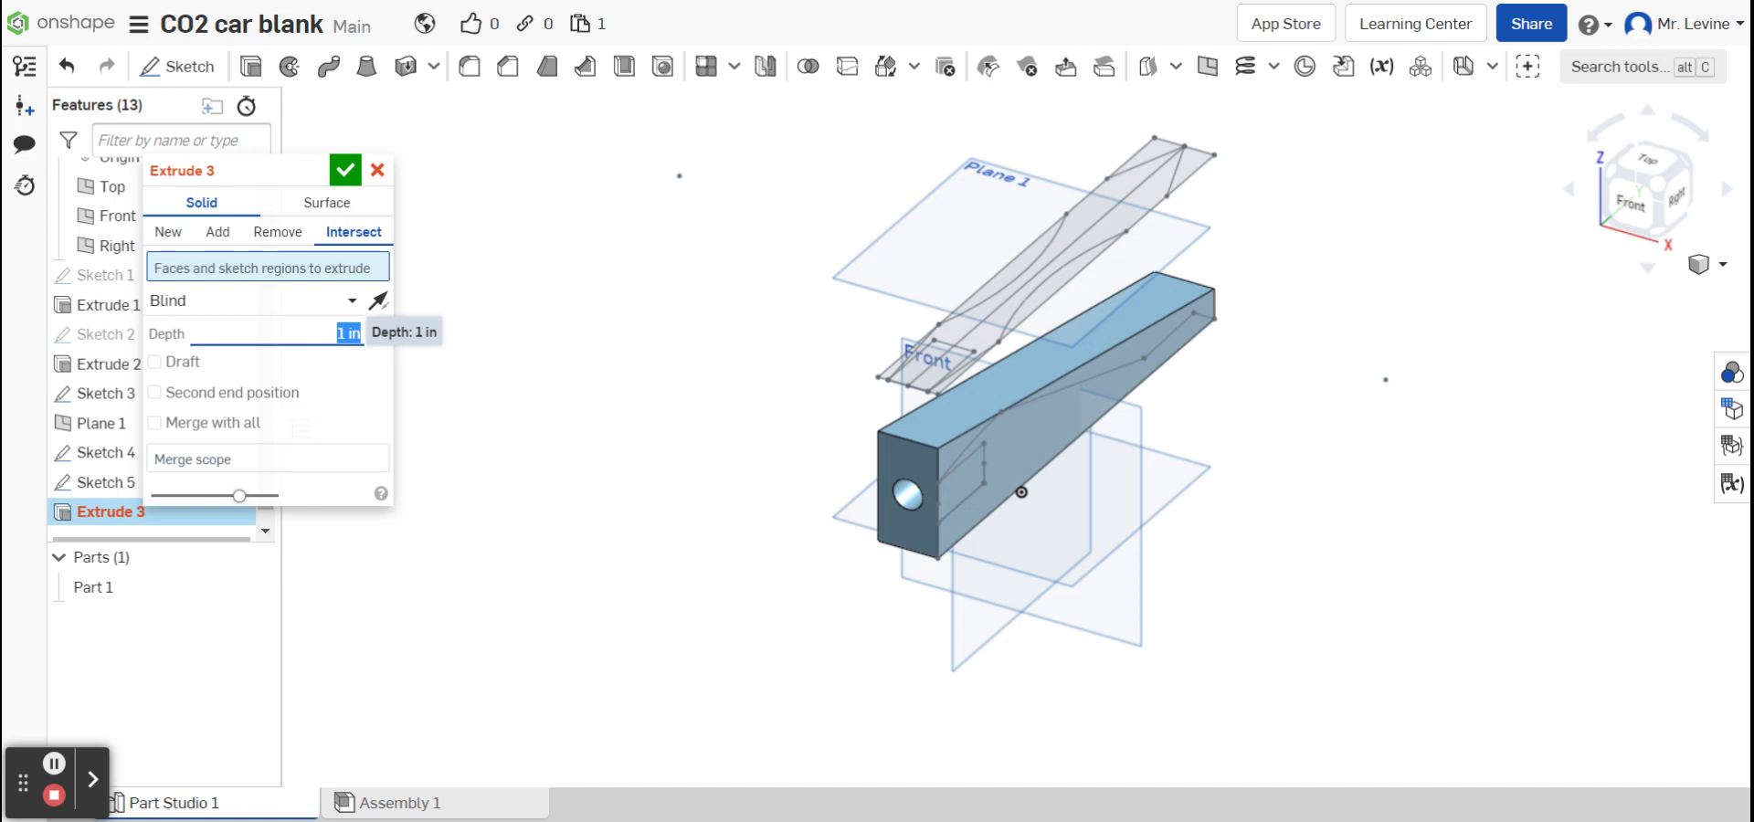
text(2)
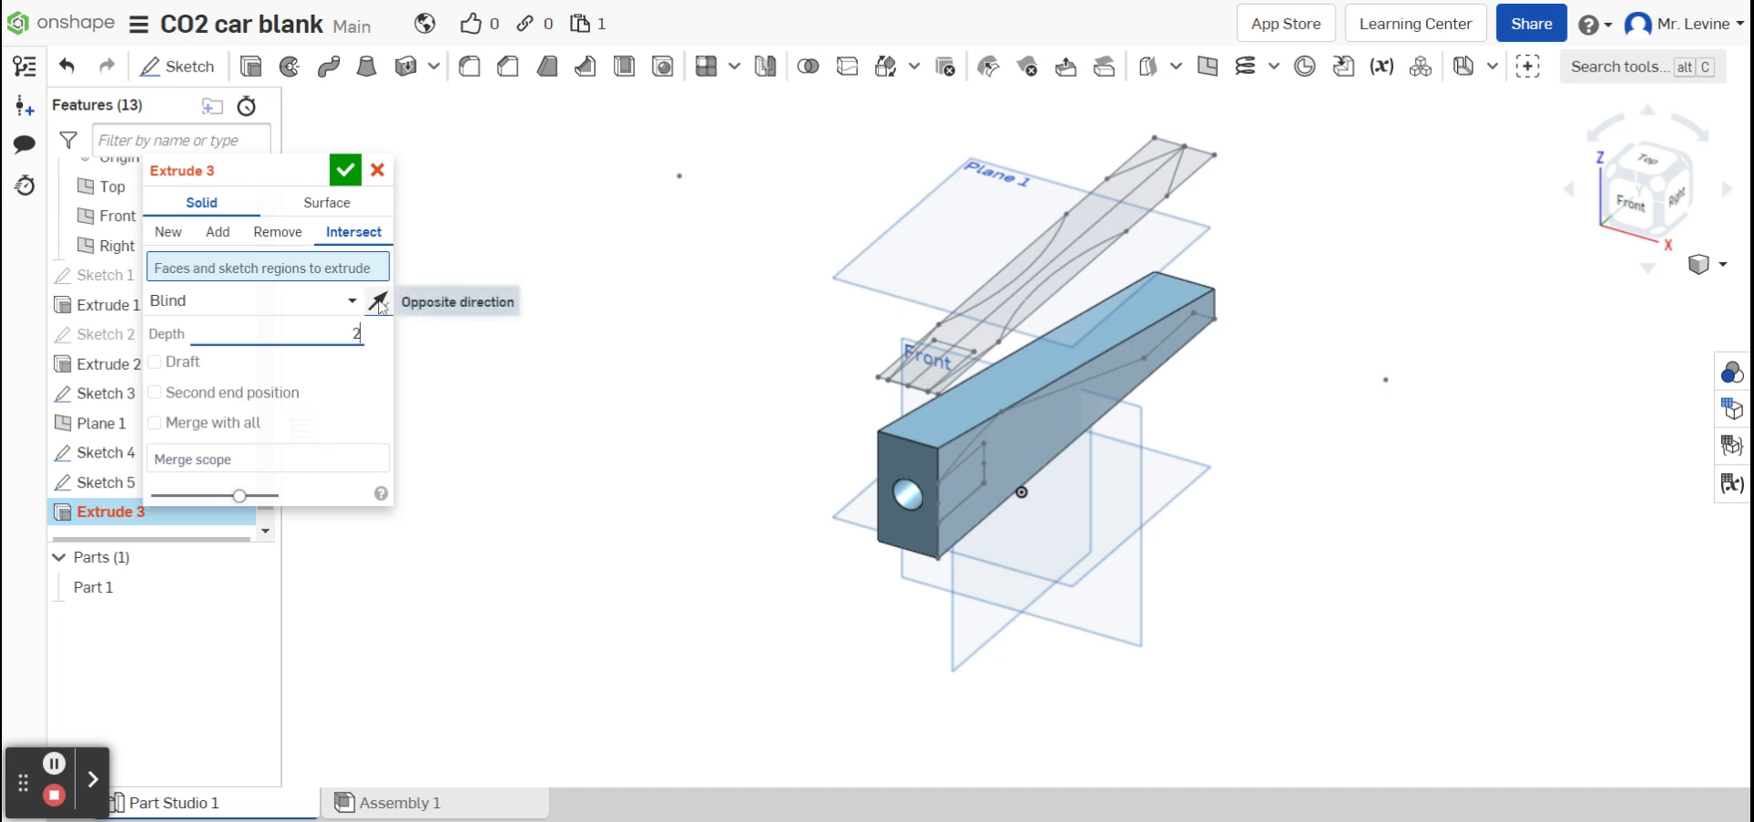
click(1023, 437)
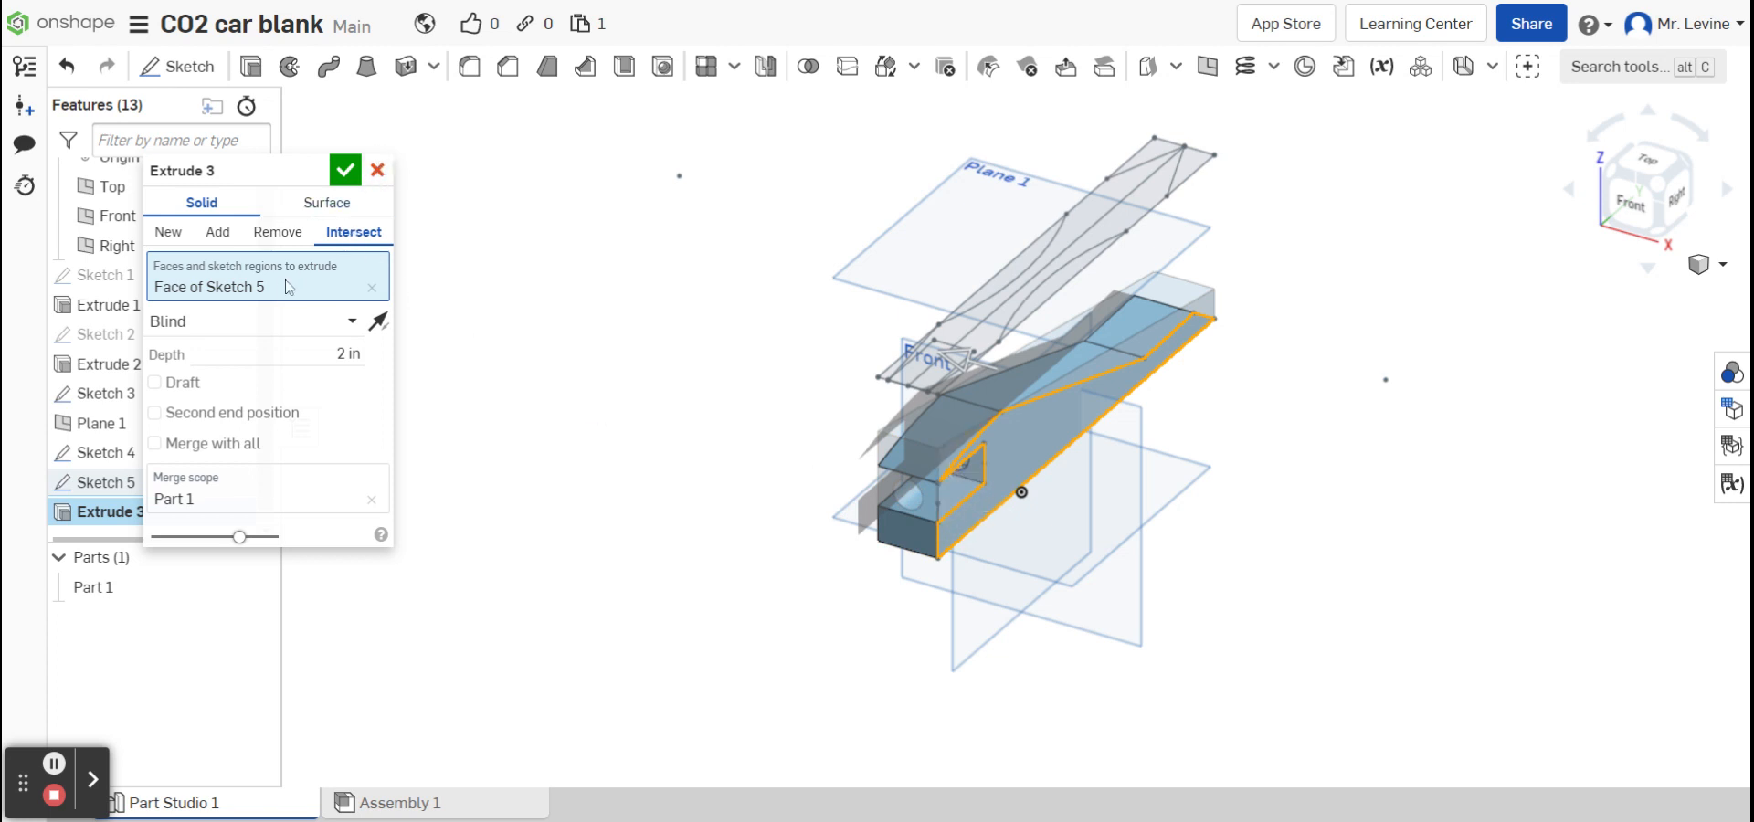
click(377, 171)
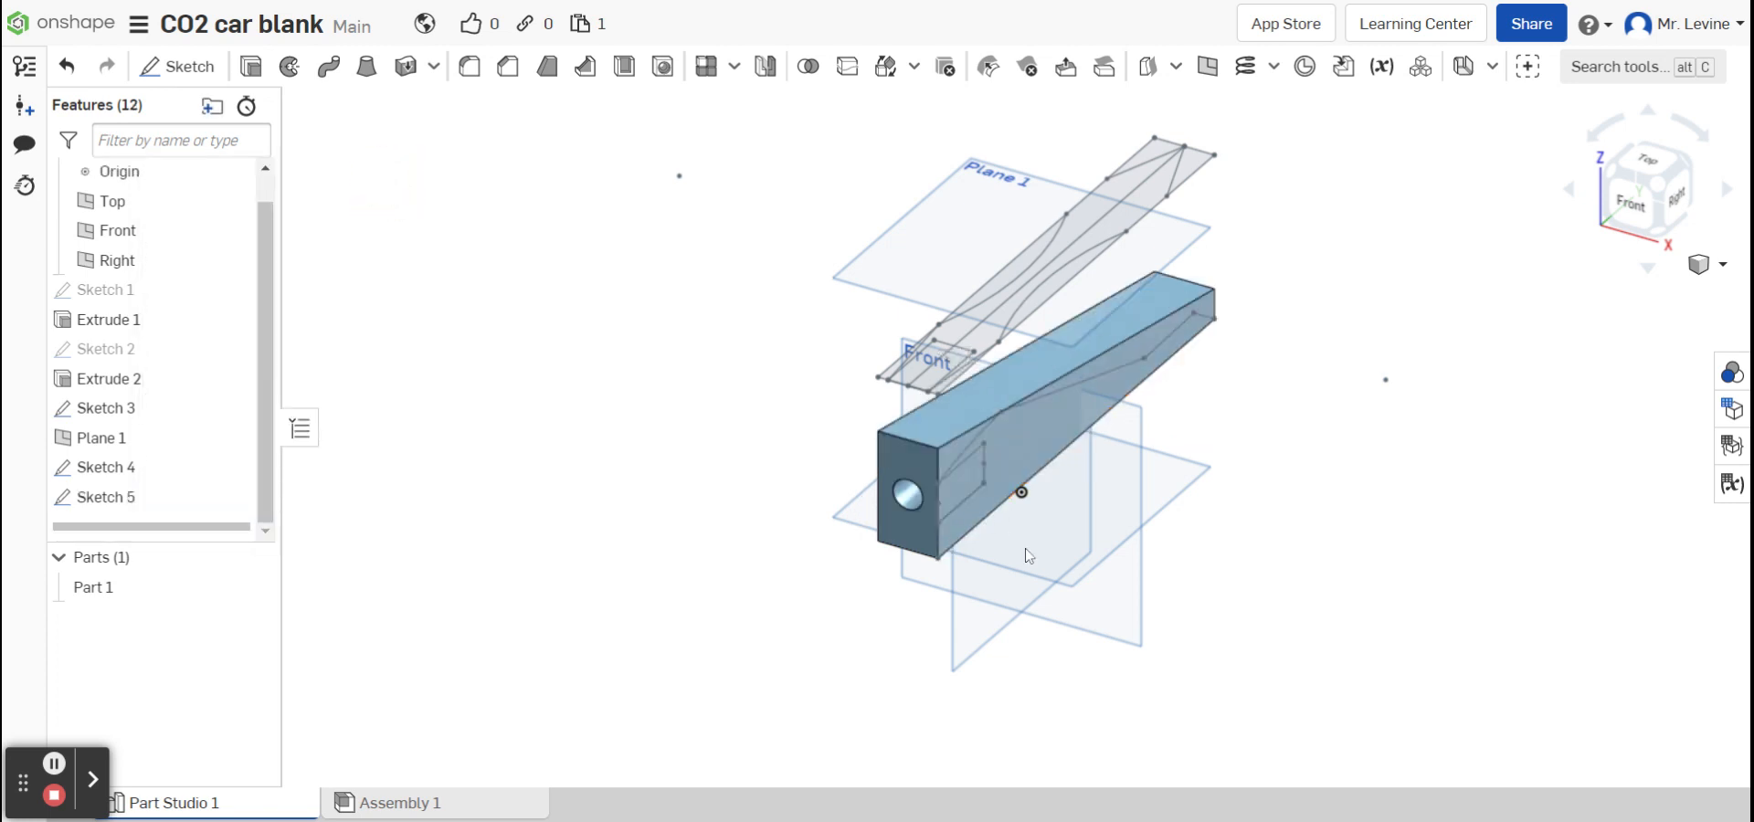
- Set up an Intersect extrude on the blank's side face and the rear rectangle of Sketch 5, with a depth of 2 in
click(252, 66)
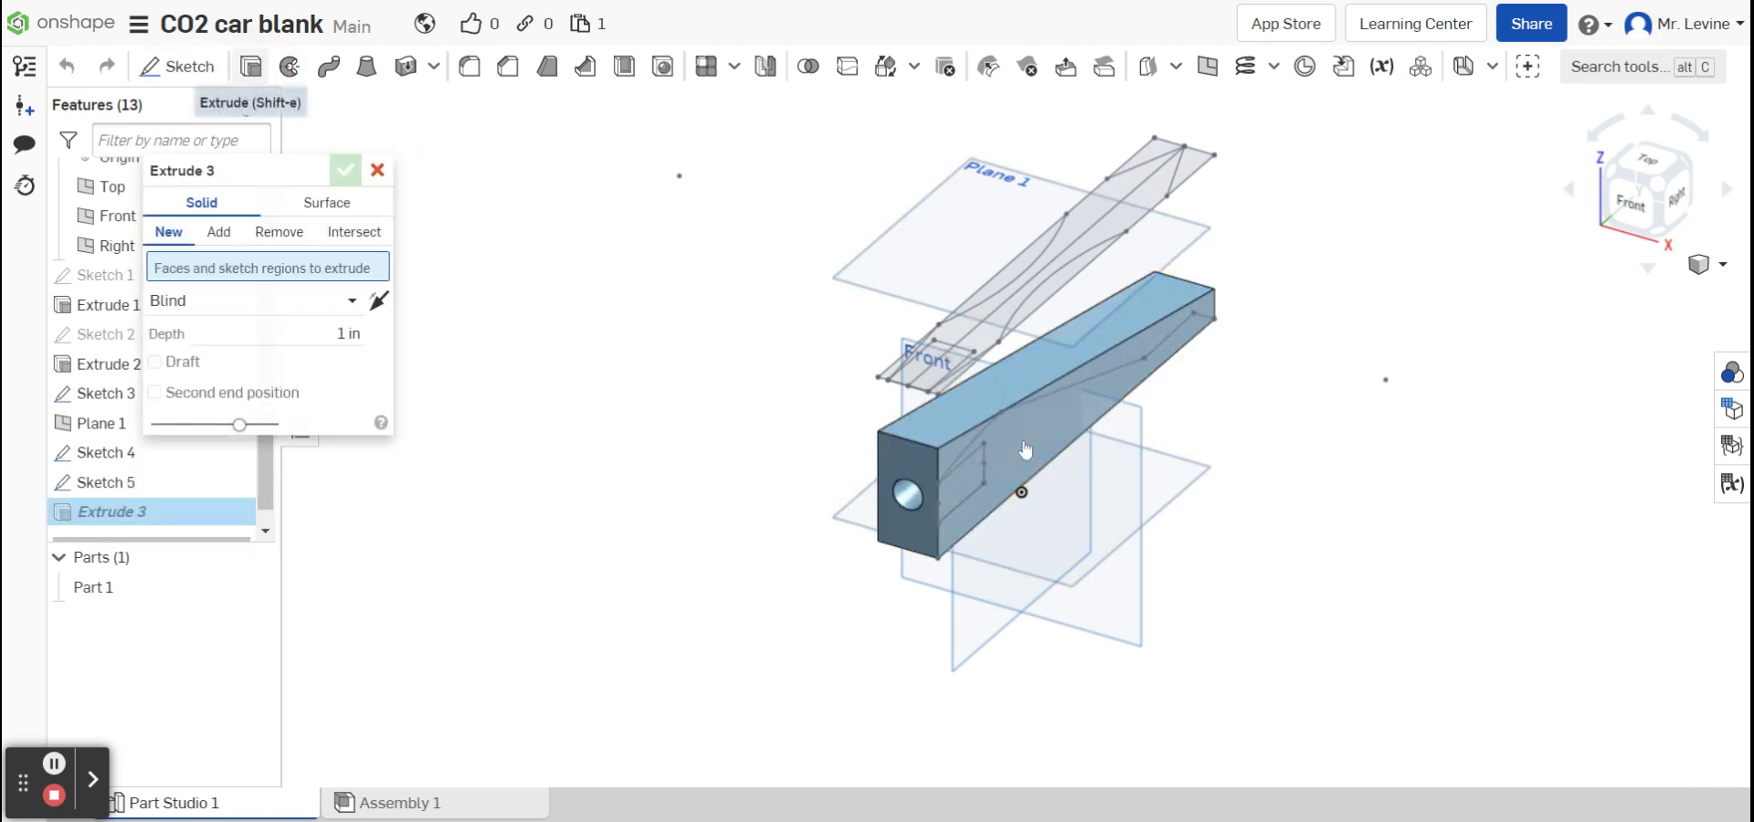
click(363, 233)
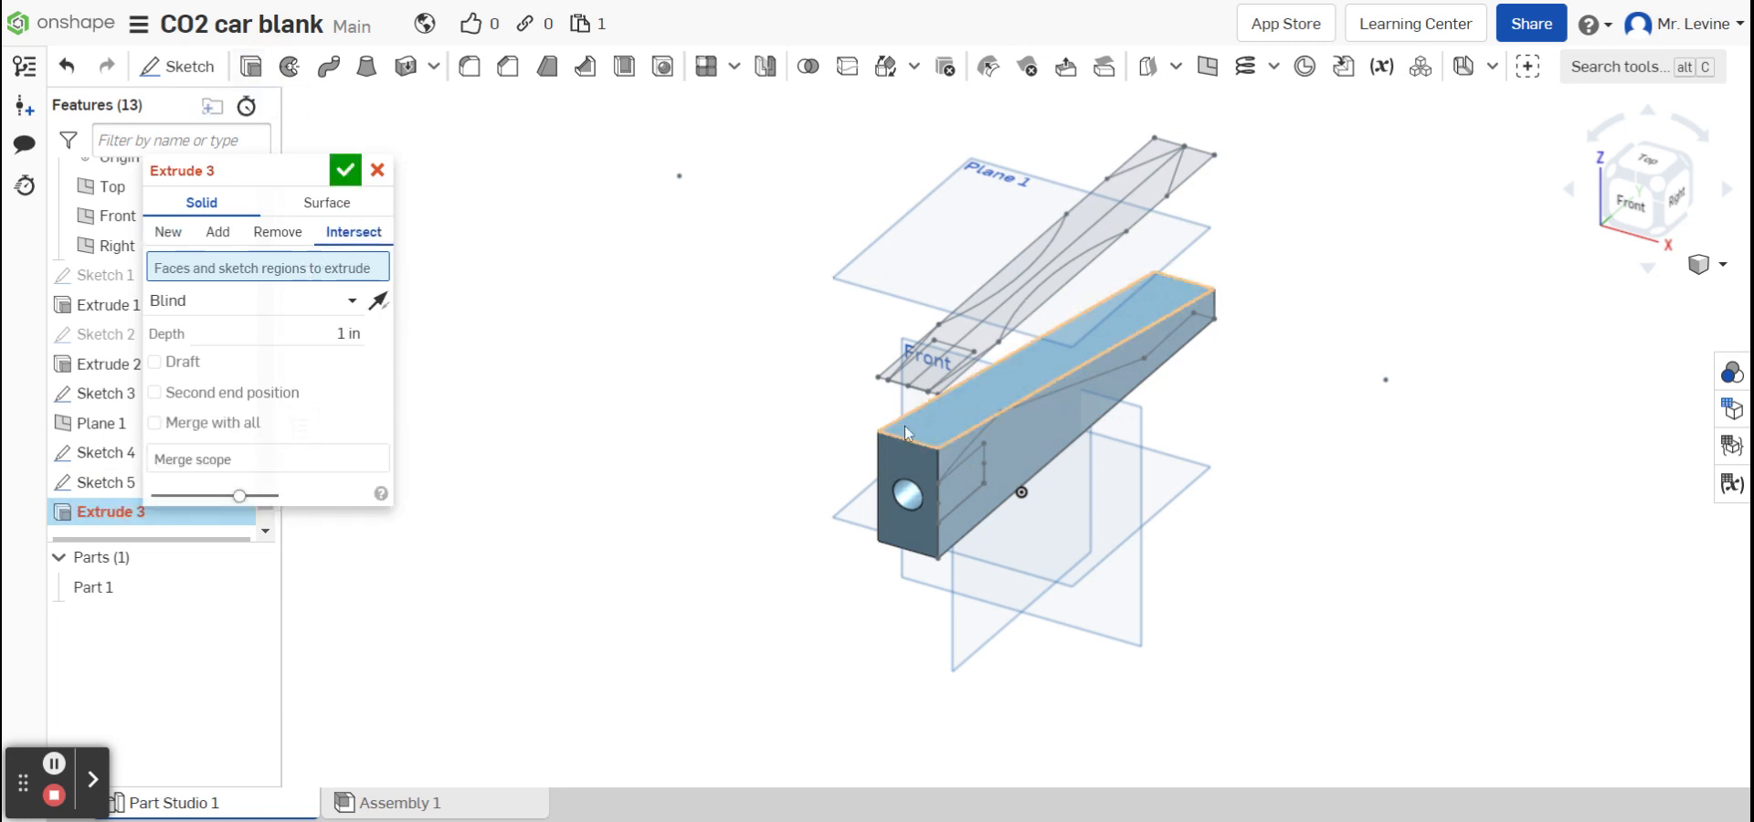
click(966, 490)
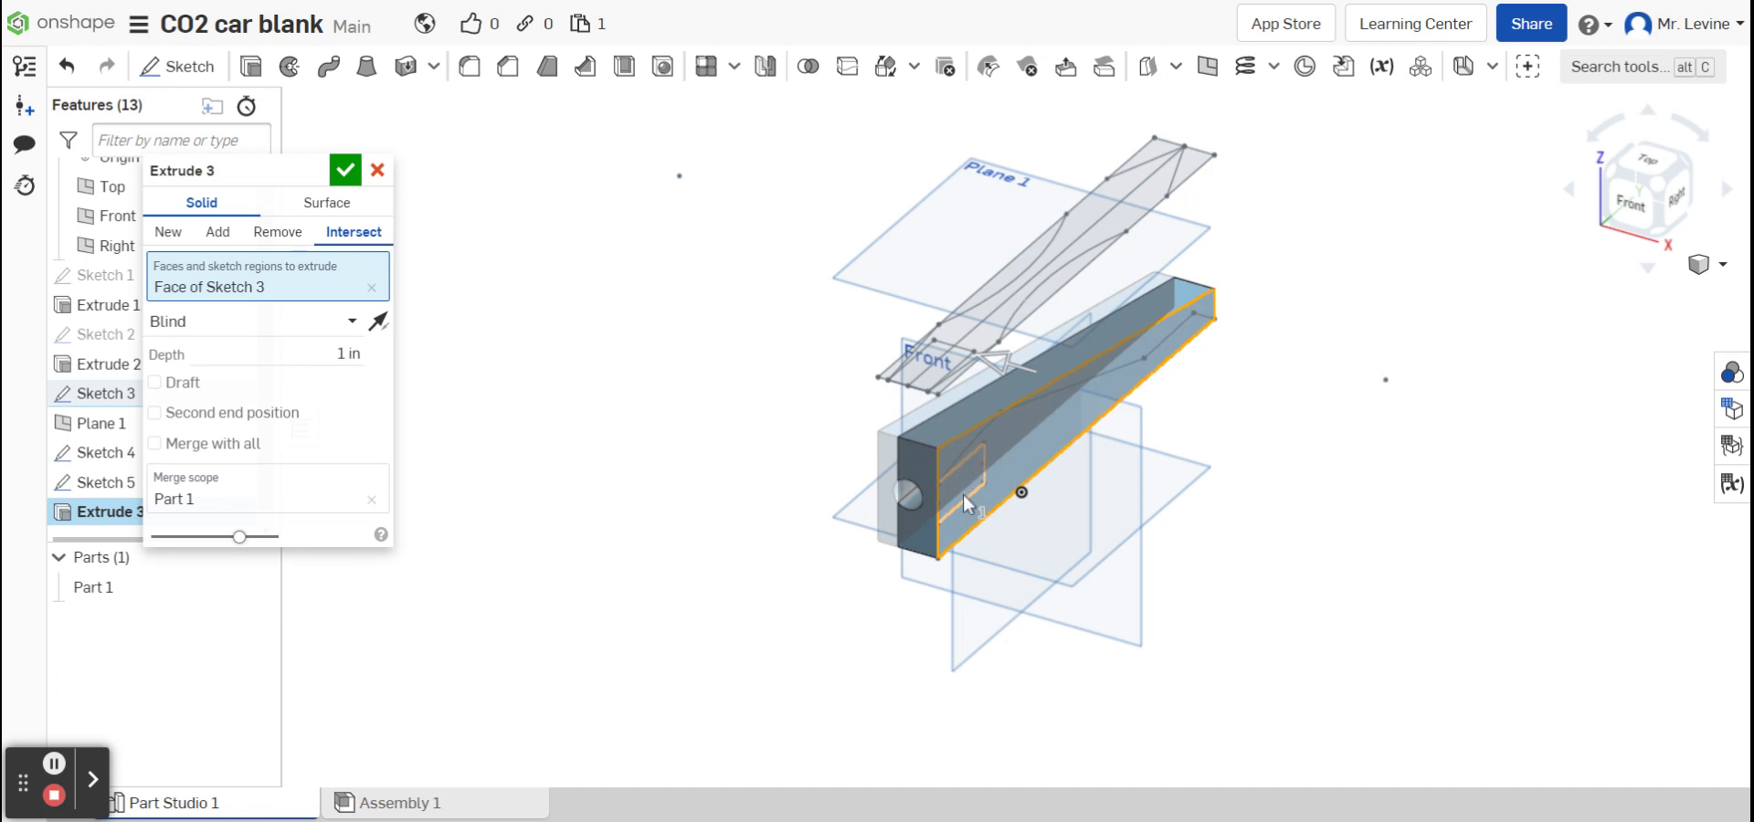
click(963, 496)
click(347, 380)
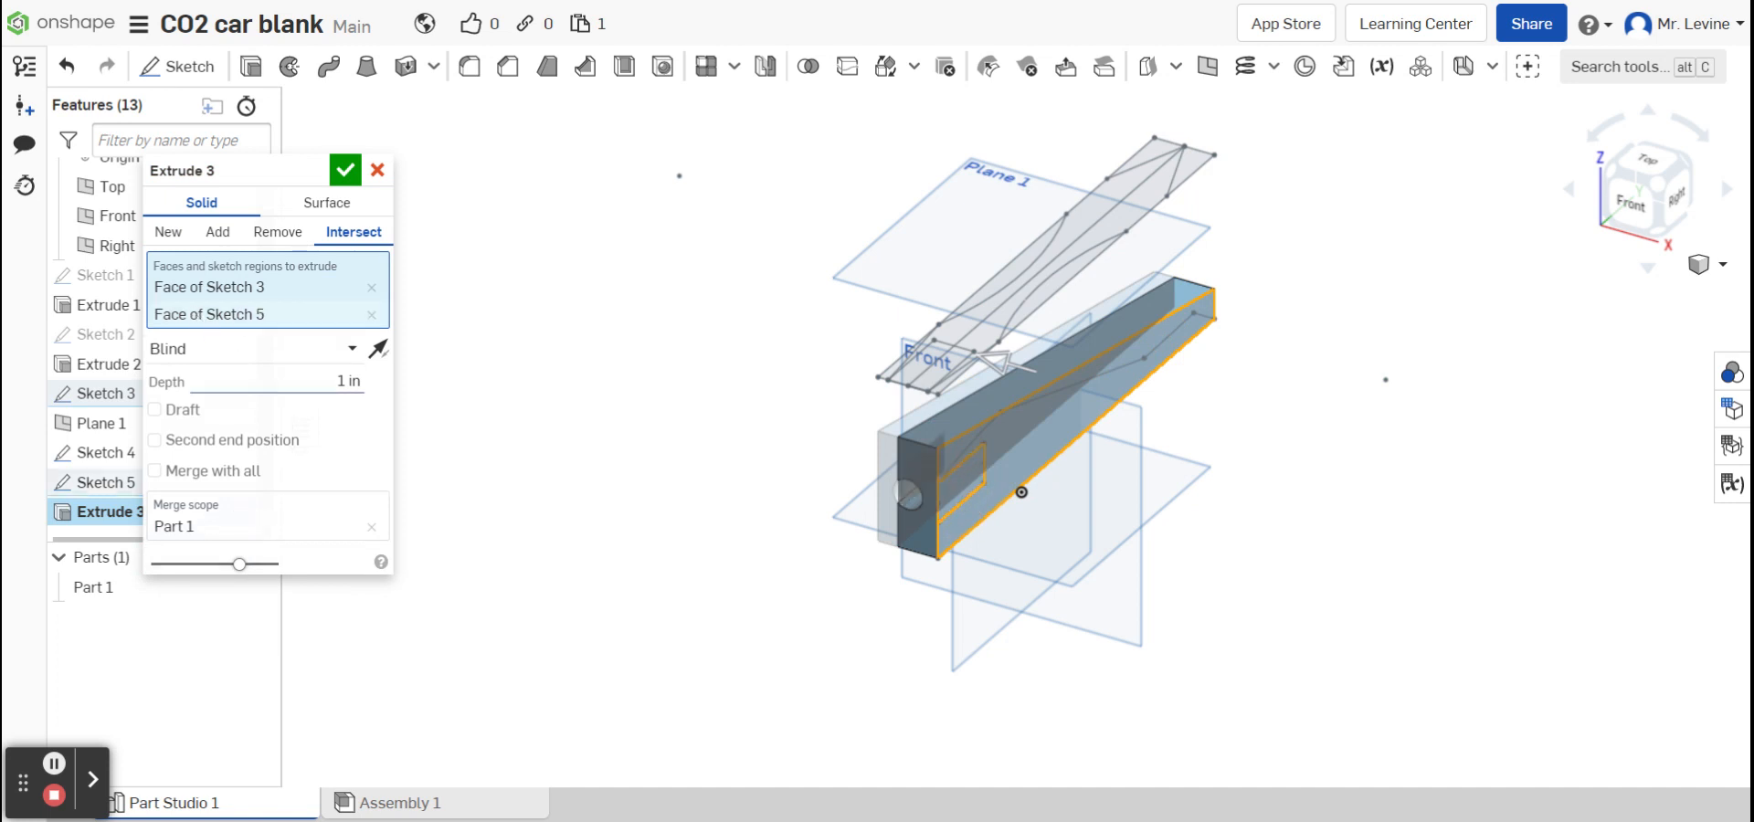
text(2)
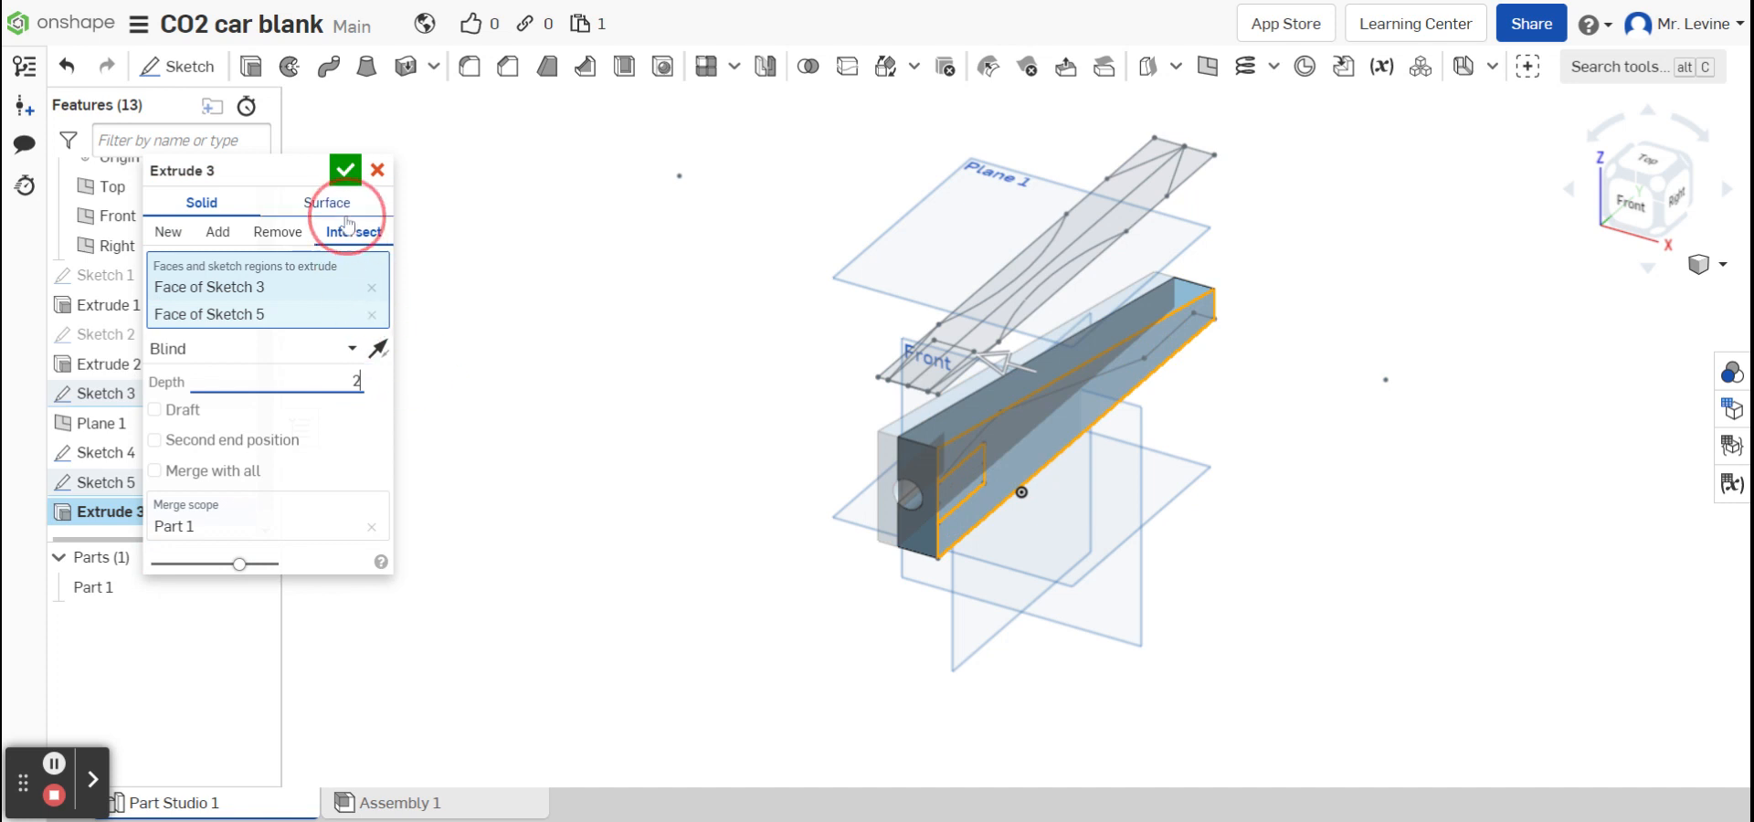
click(371, 424)
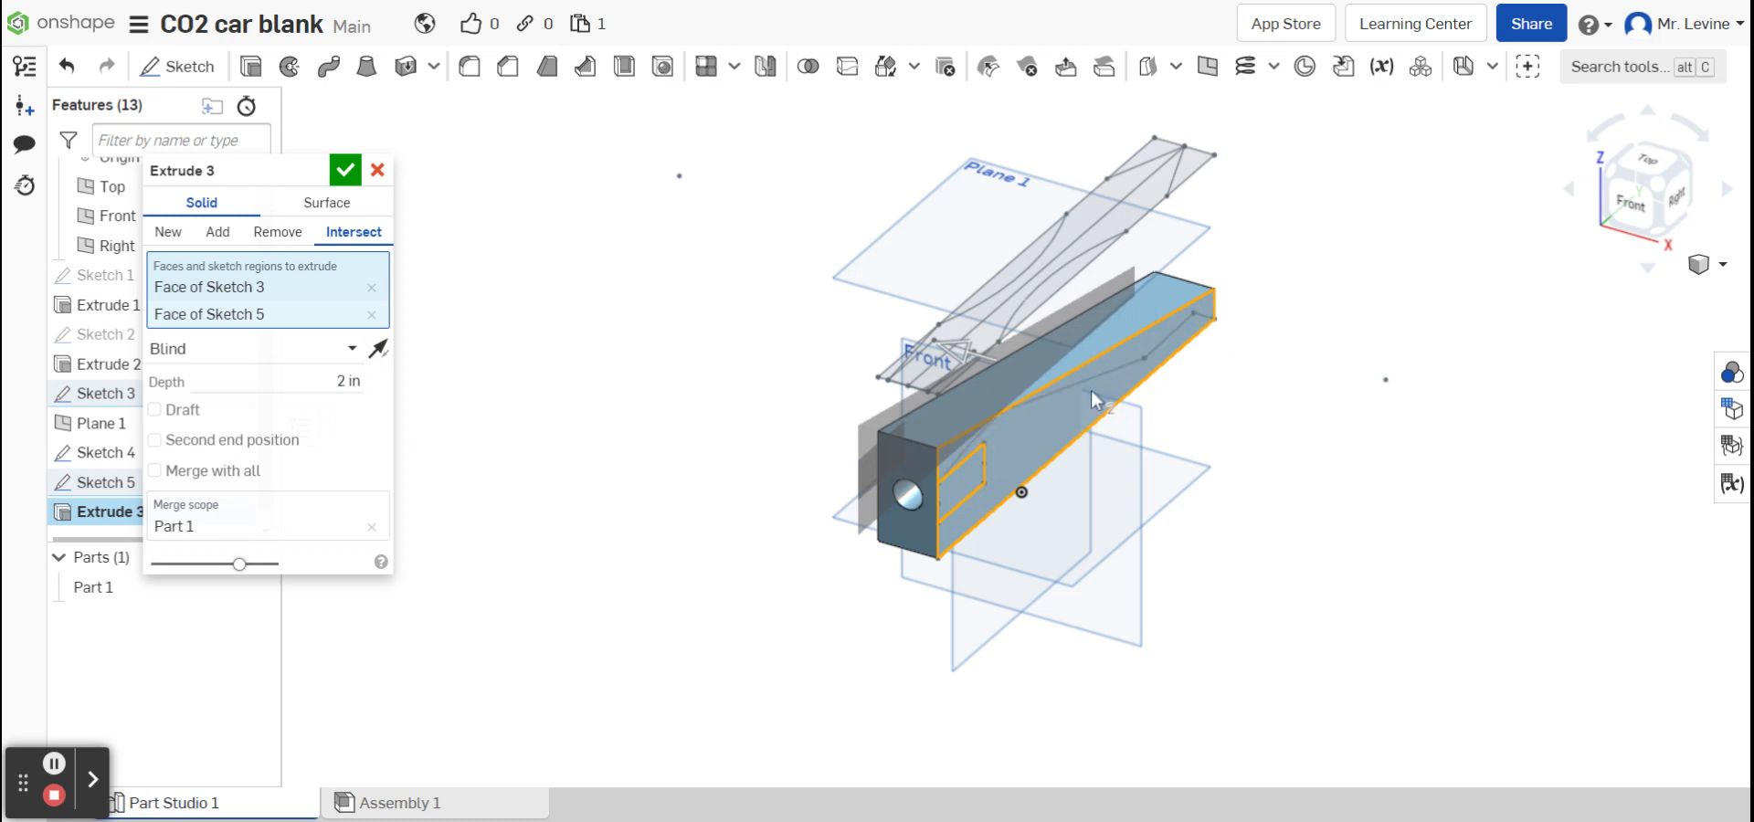
- Replace the extrude's selected regions with Sketch 5's rear rectangle and main side profile, and finish the Intersect extrude
click(373, 289)
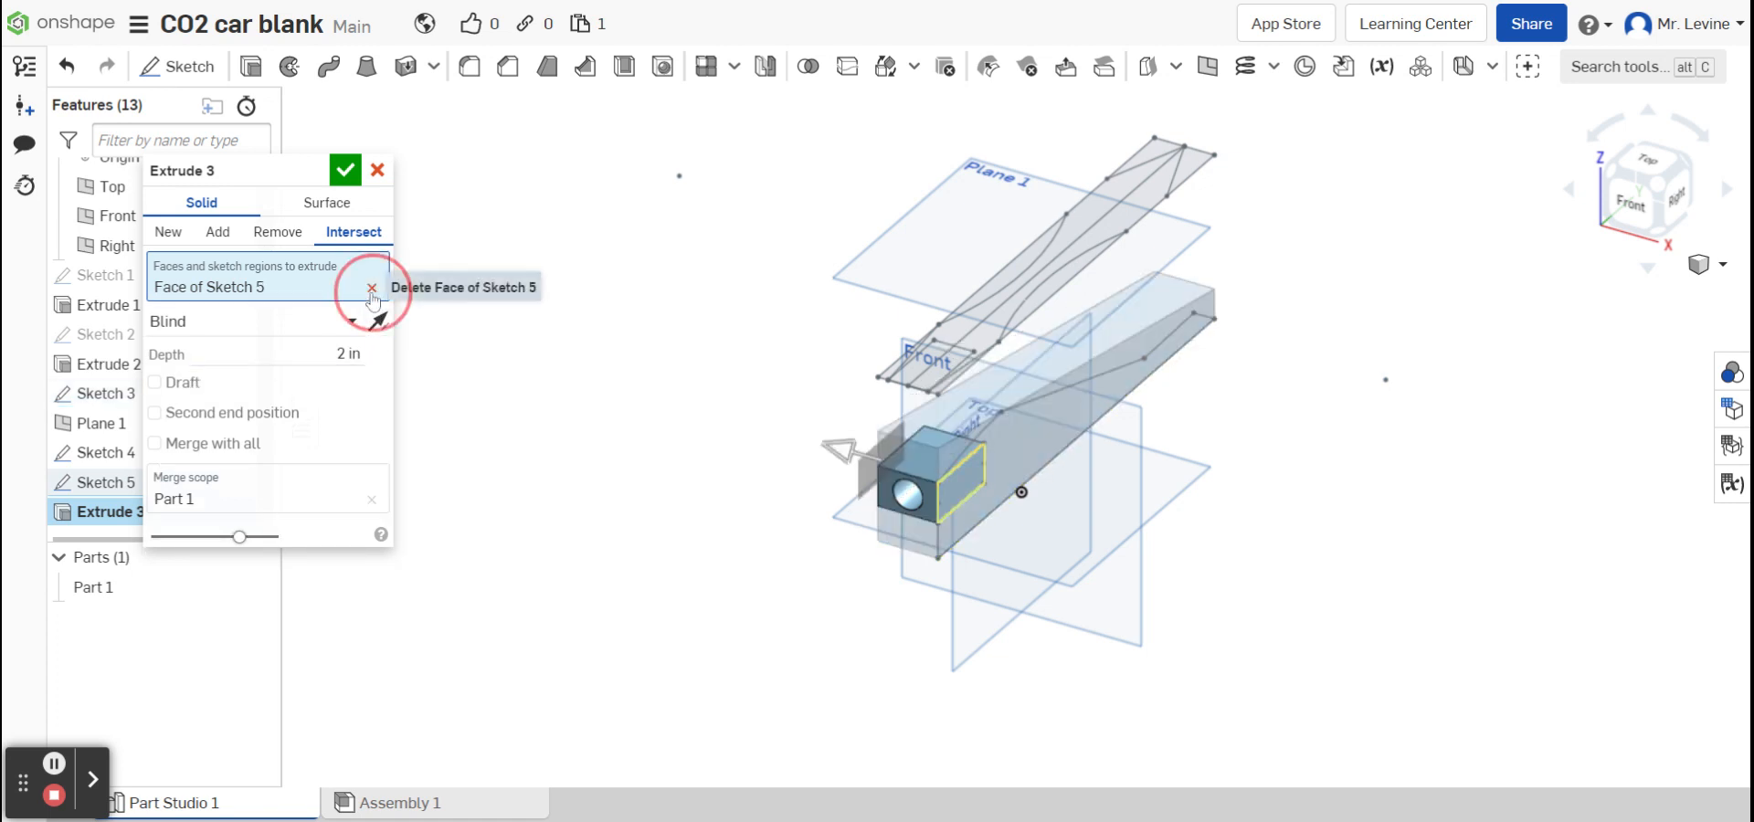
click(370, 288)
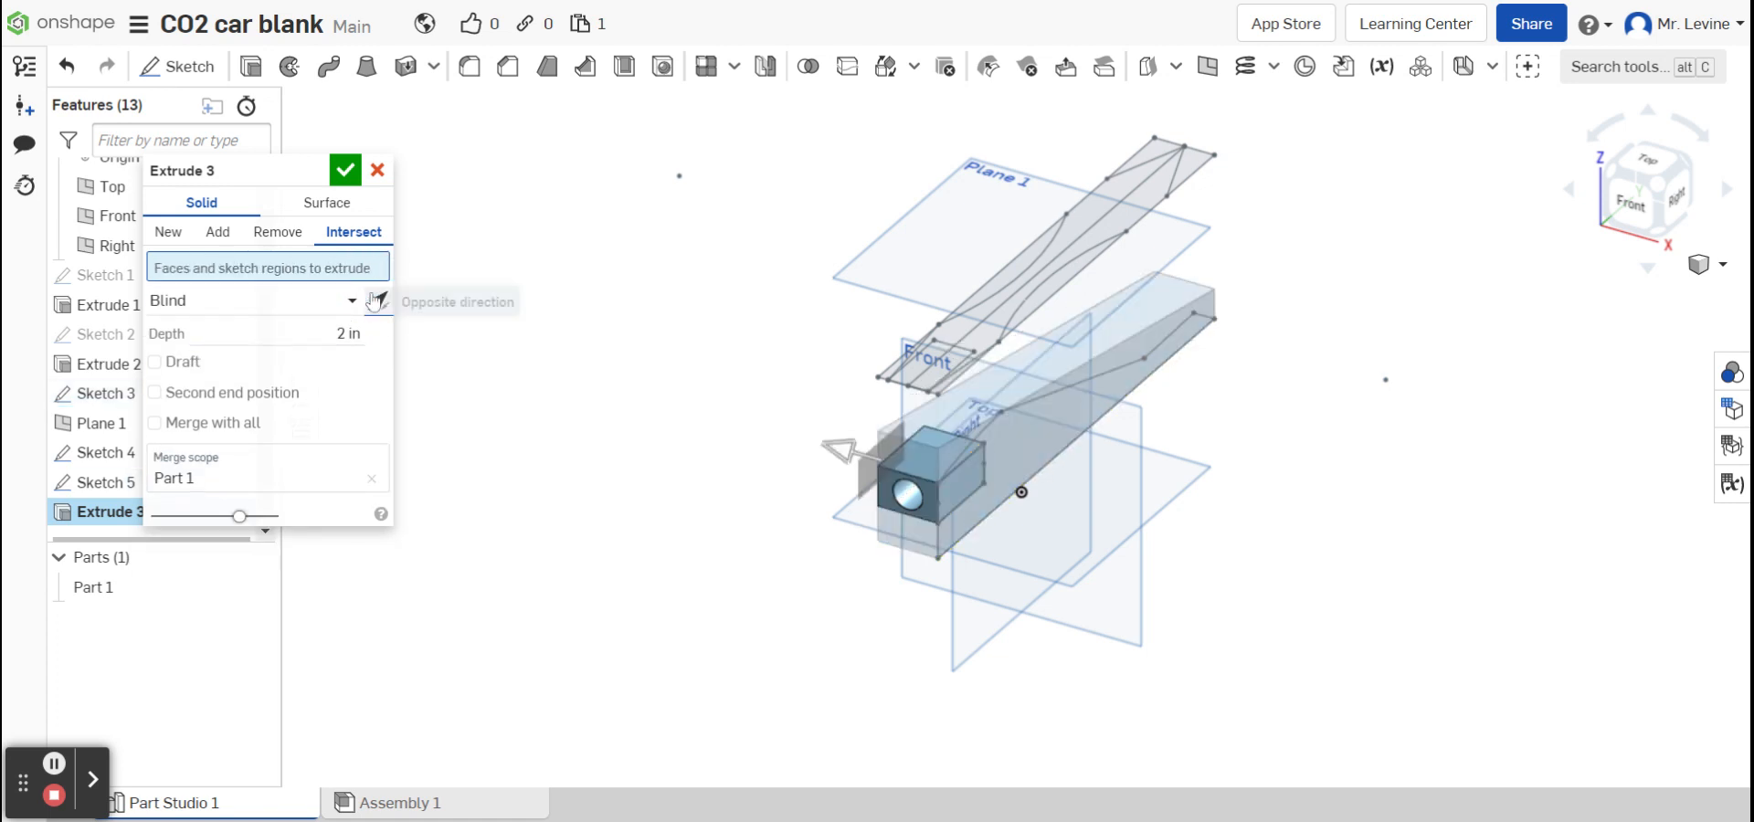
click(948, 494)
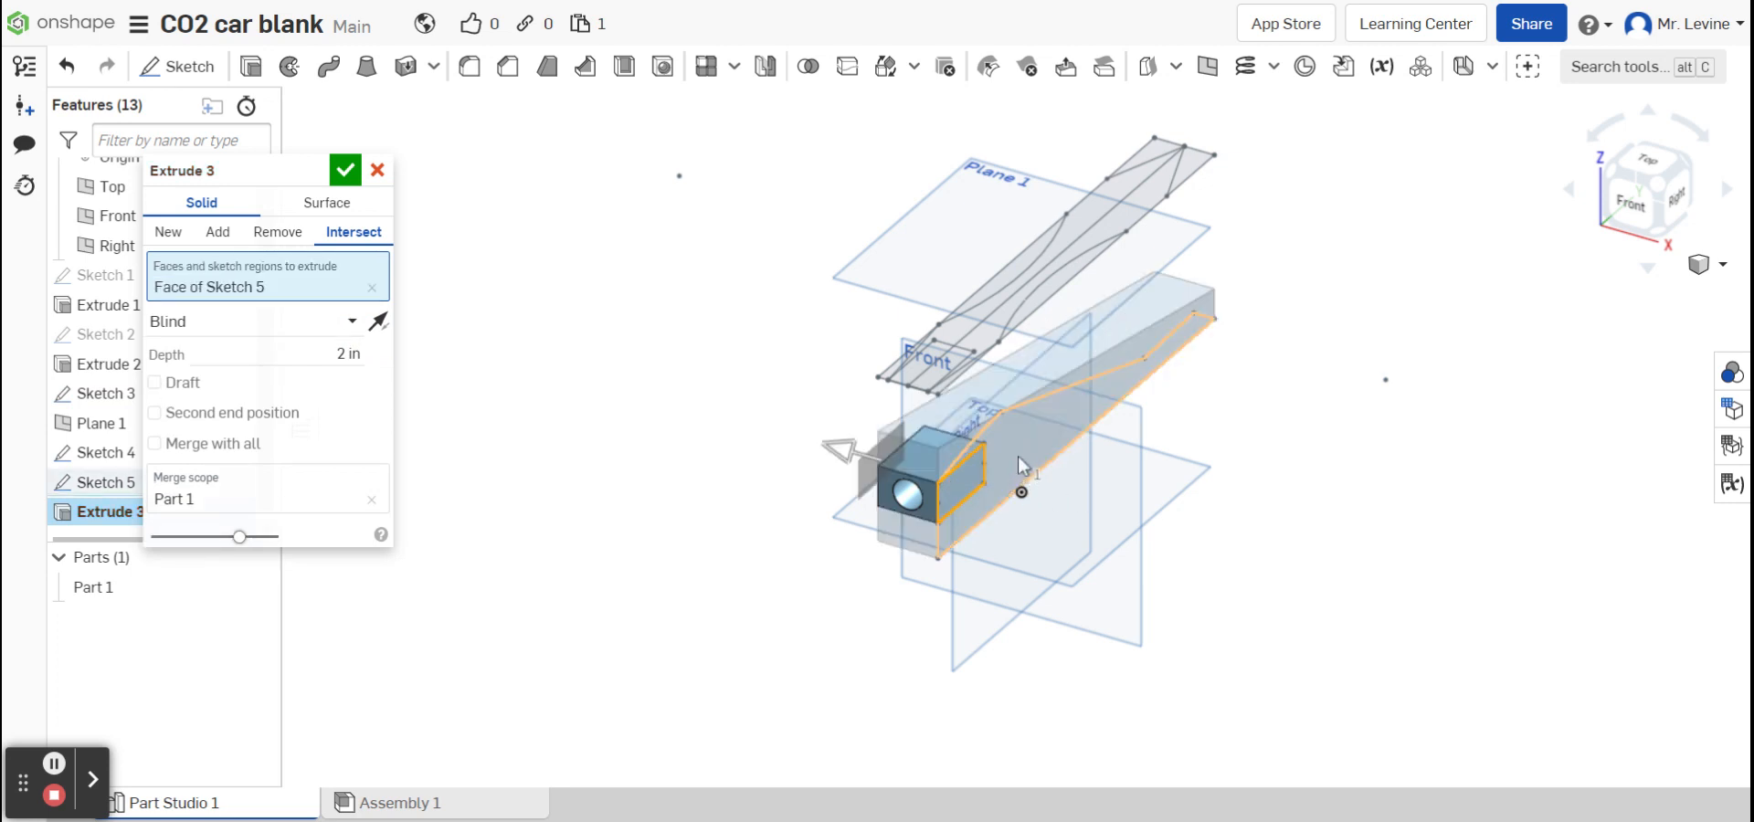
click(1018, 458)
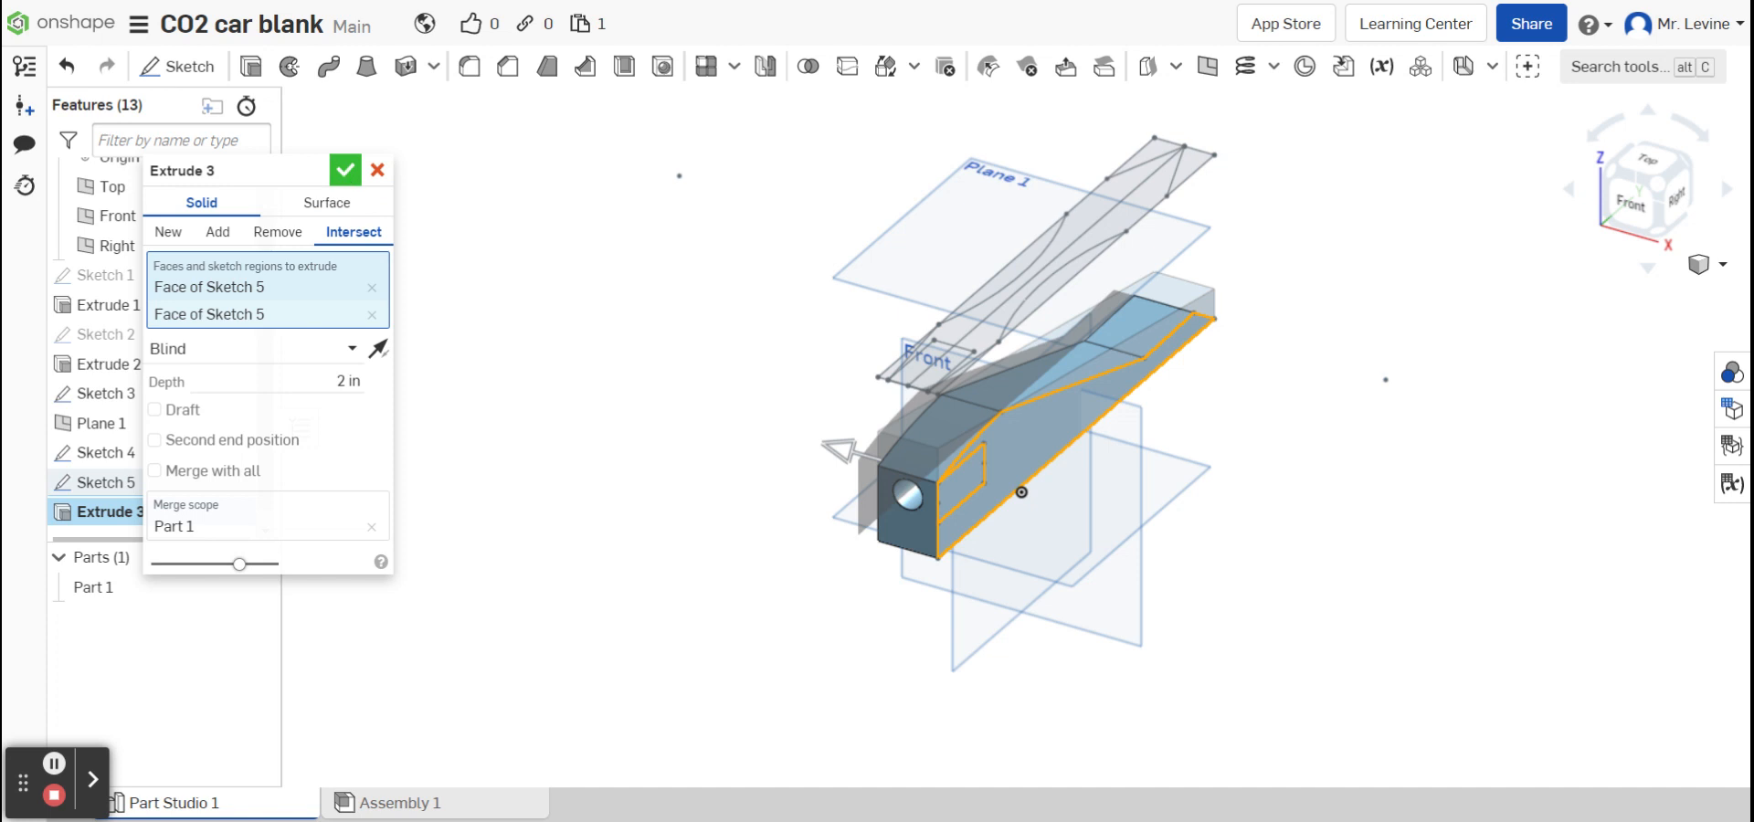
click(345, 170)
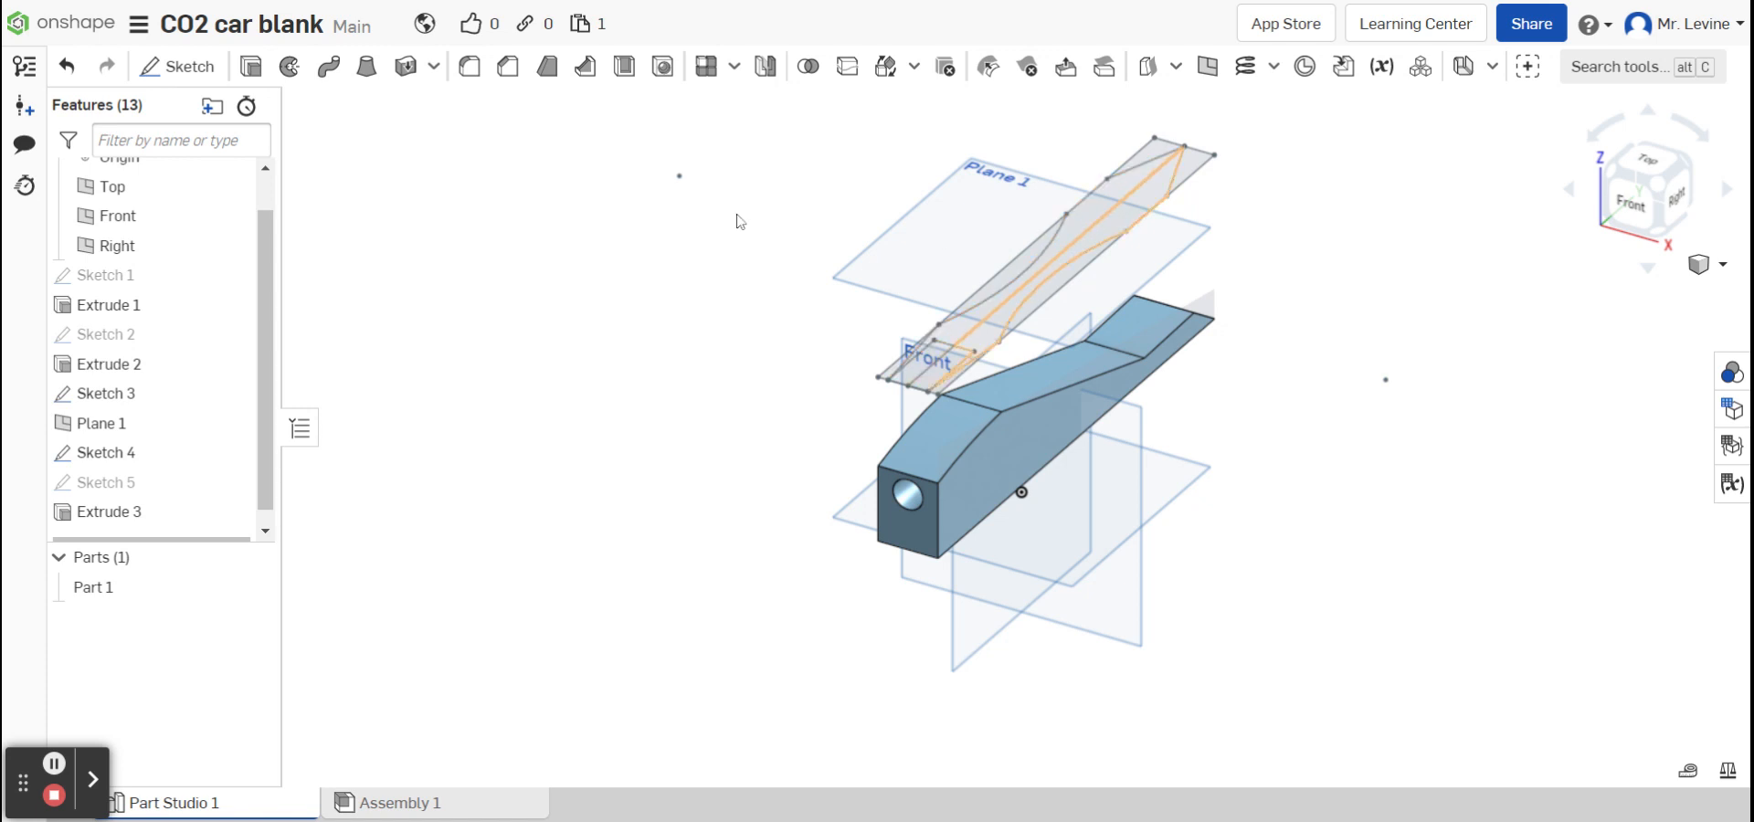
- Start a new extrude and select the four Sketch 4 regions forming both halves of the top profile and its rear rectangle
click(251, 68)
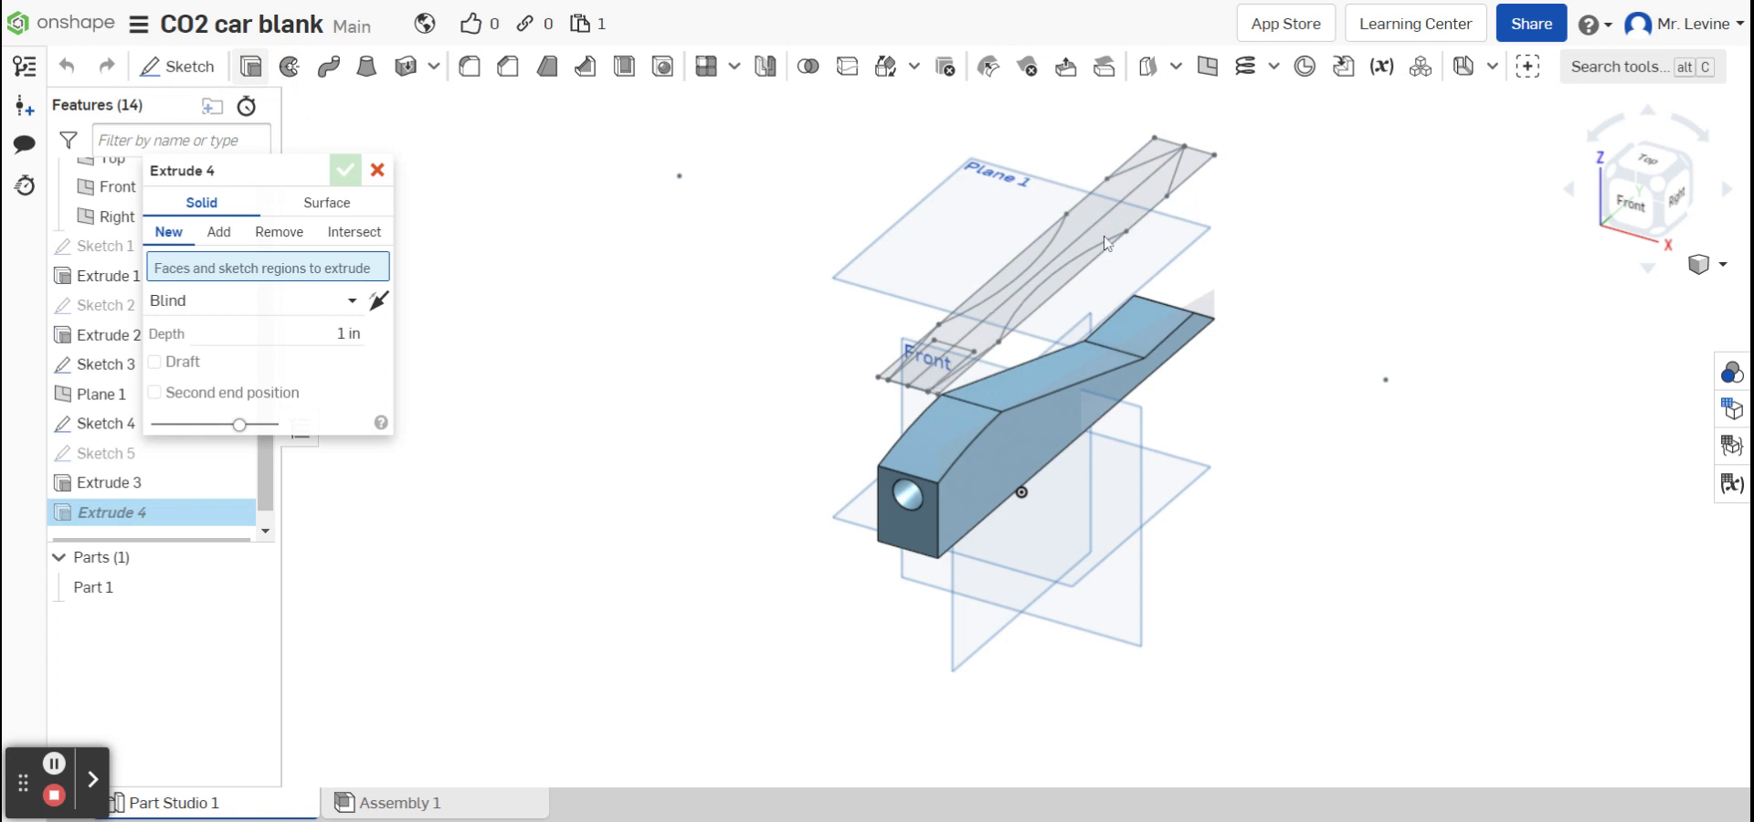
scroll(1106, 240, up, 3)
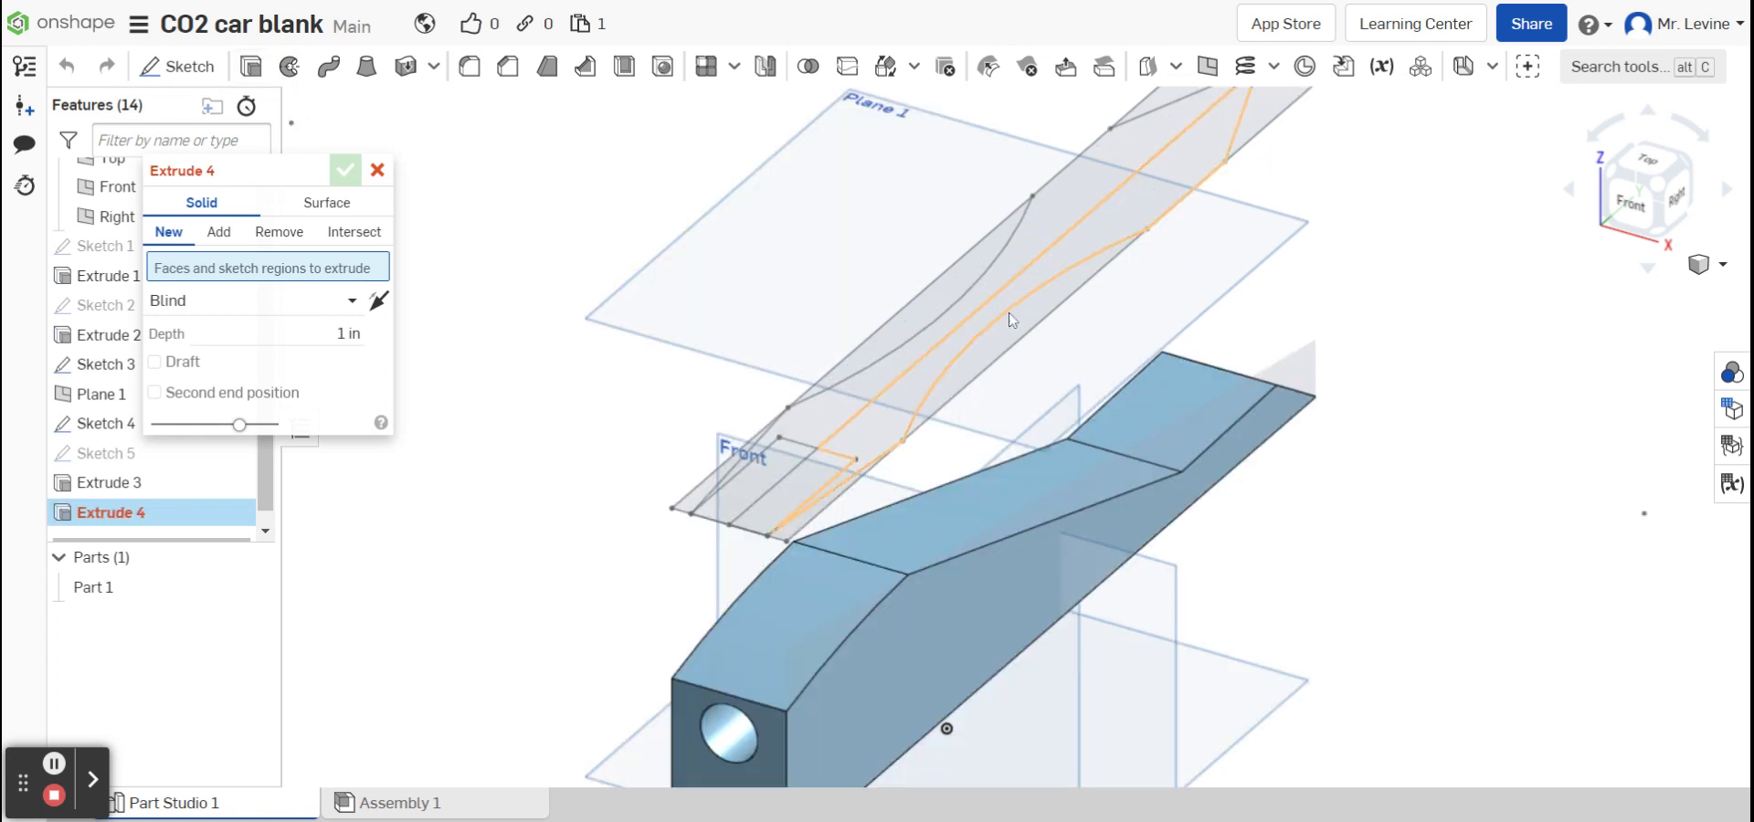
click(883, 437)
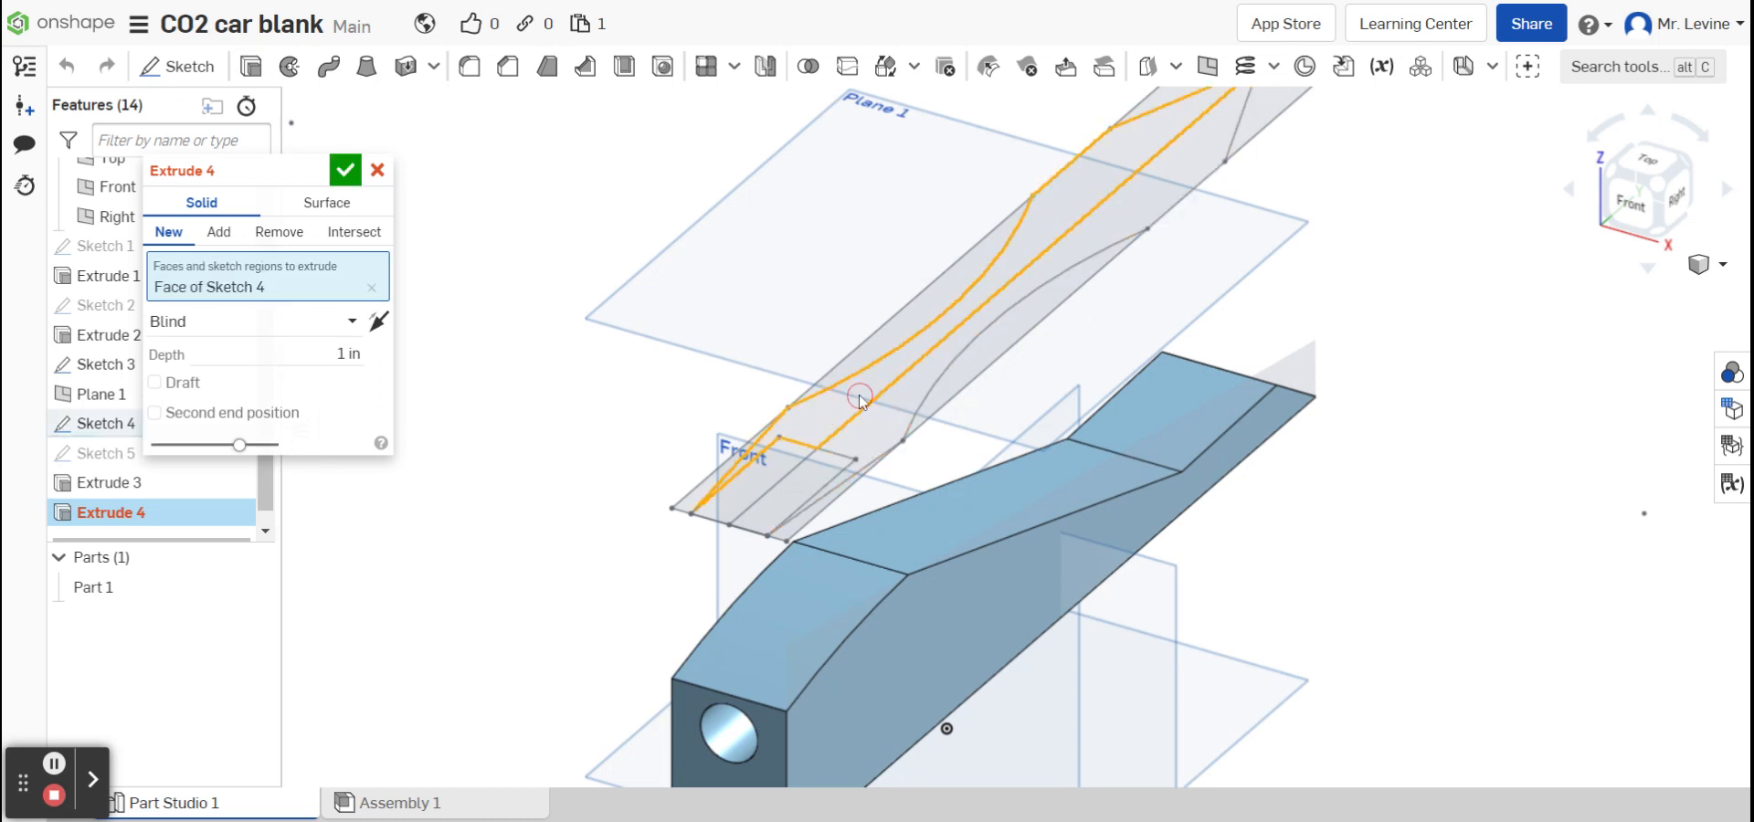
click(884, 436)
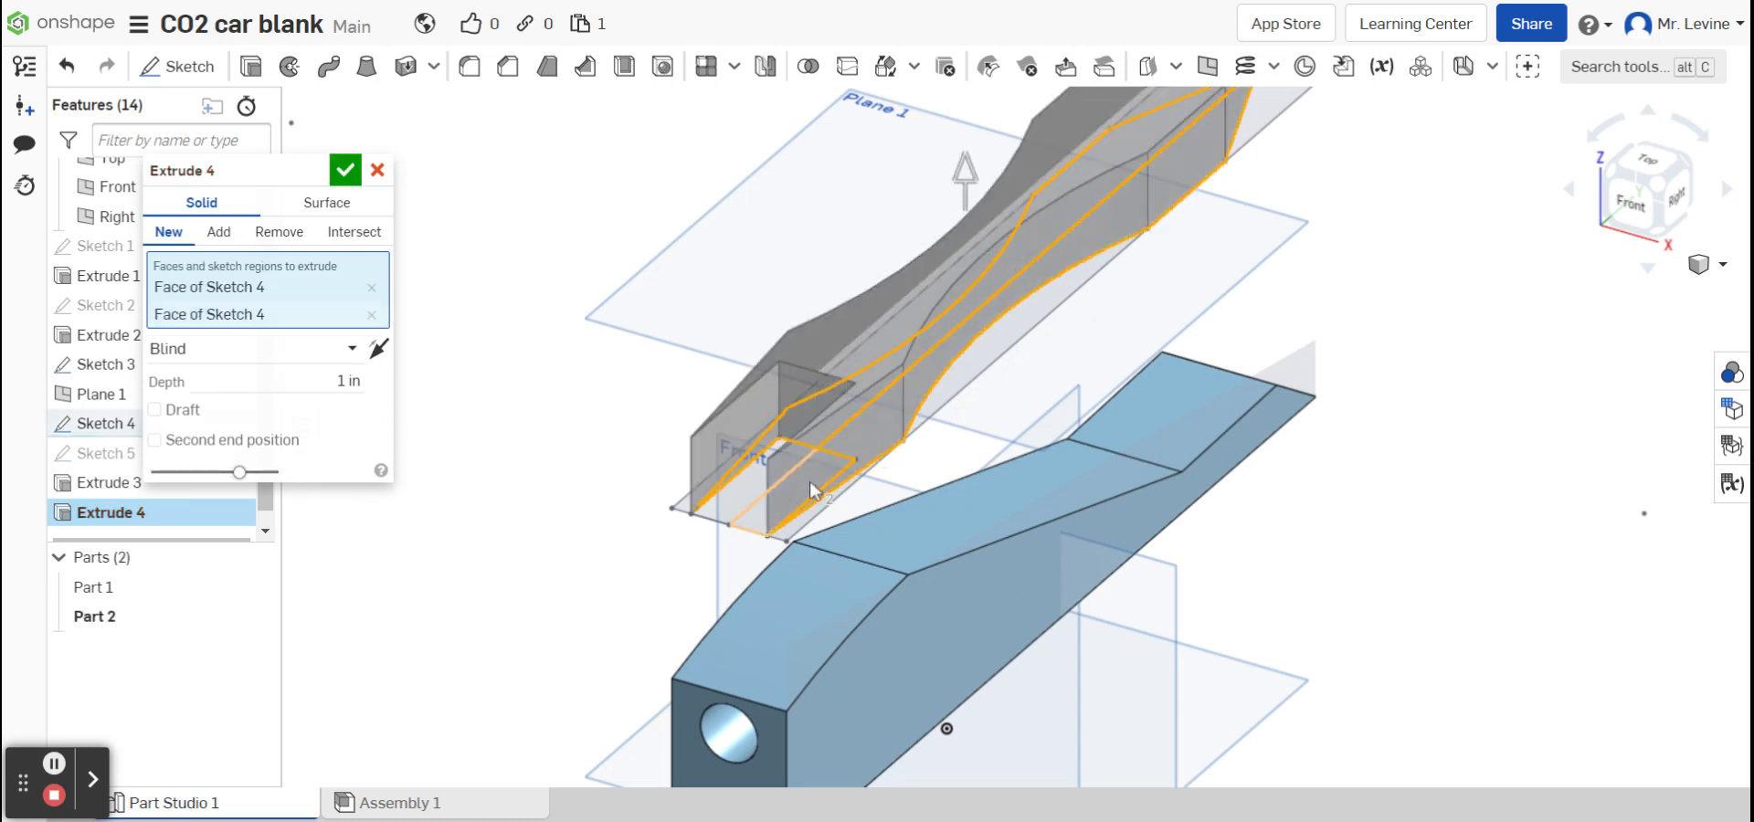
click(810, 484)
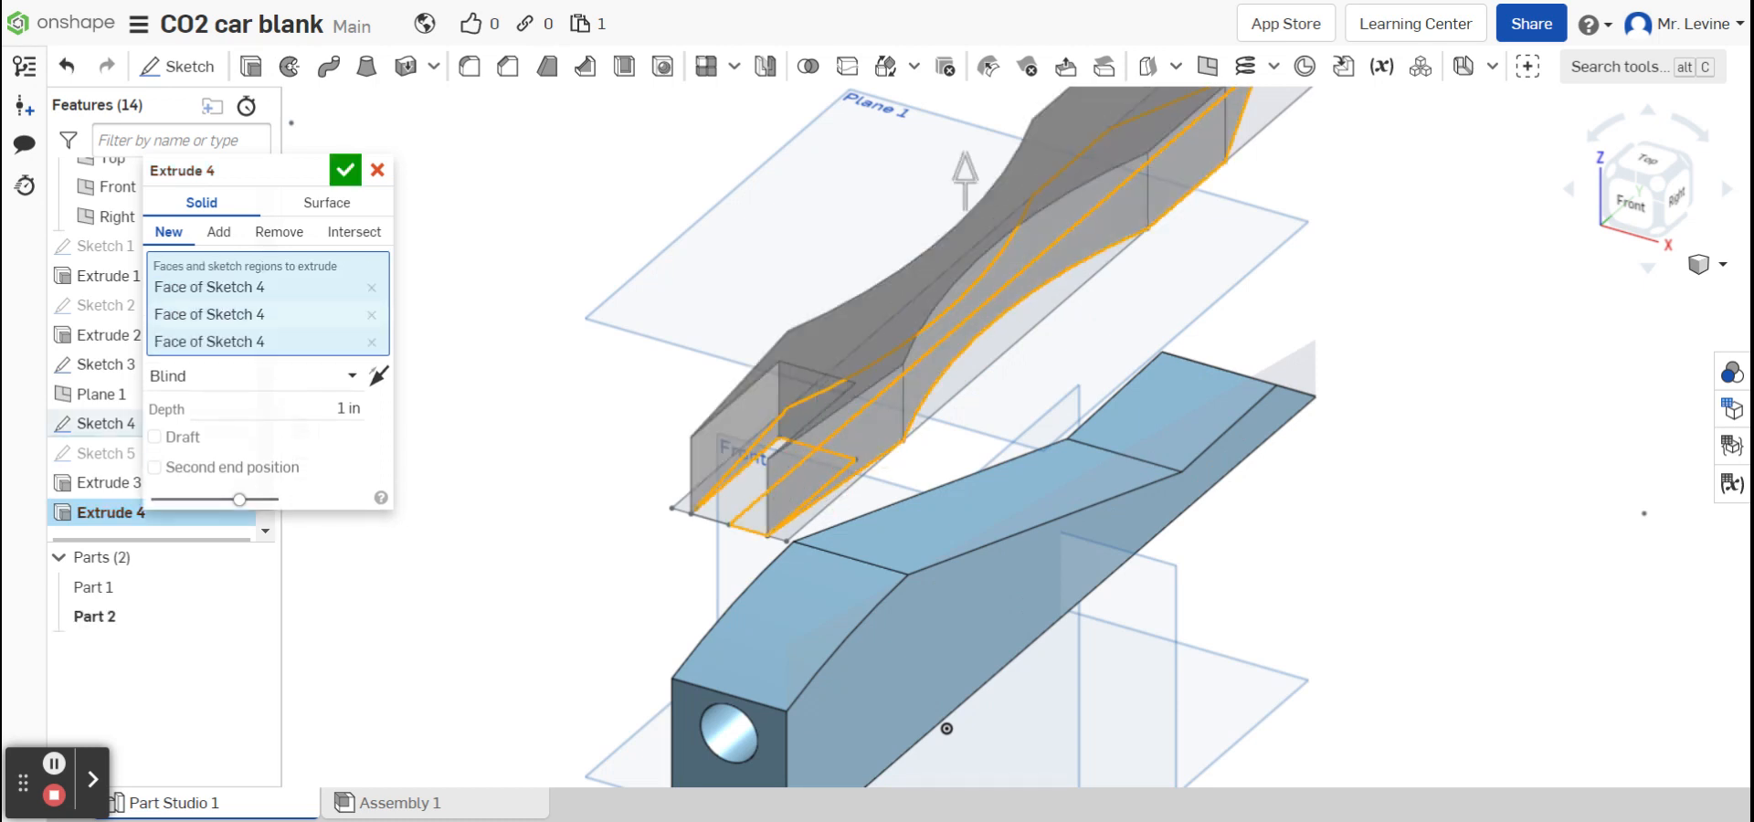
click(722, 516)
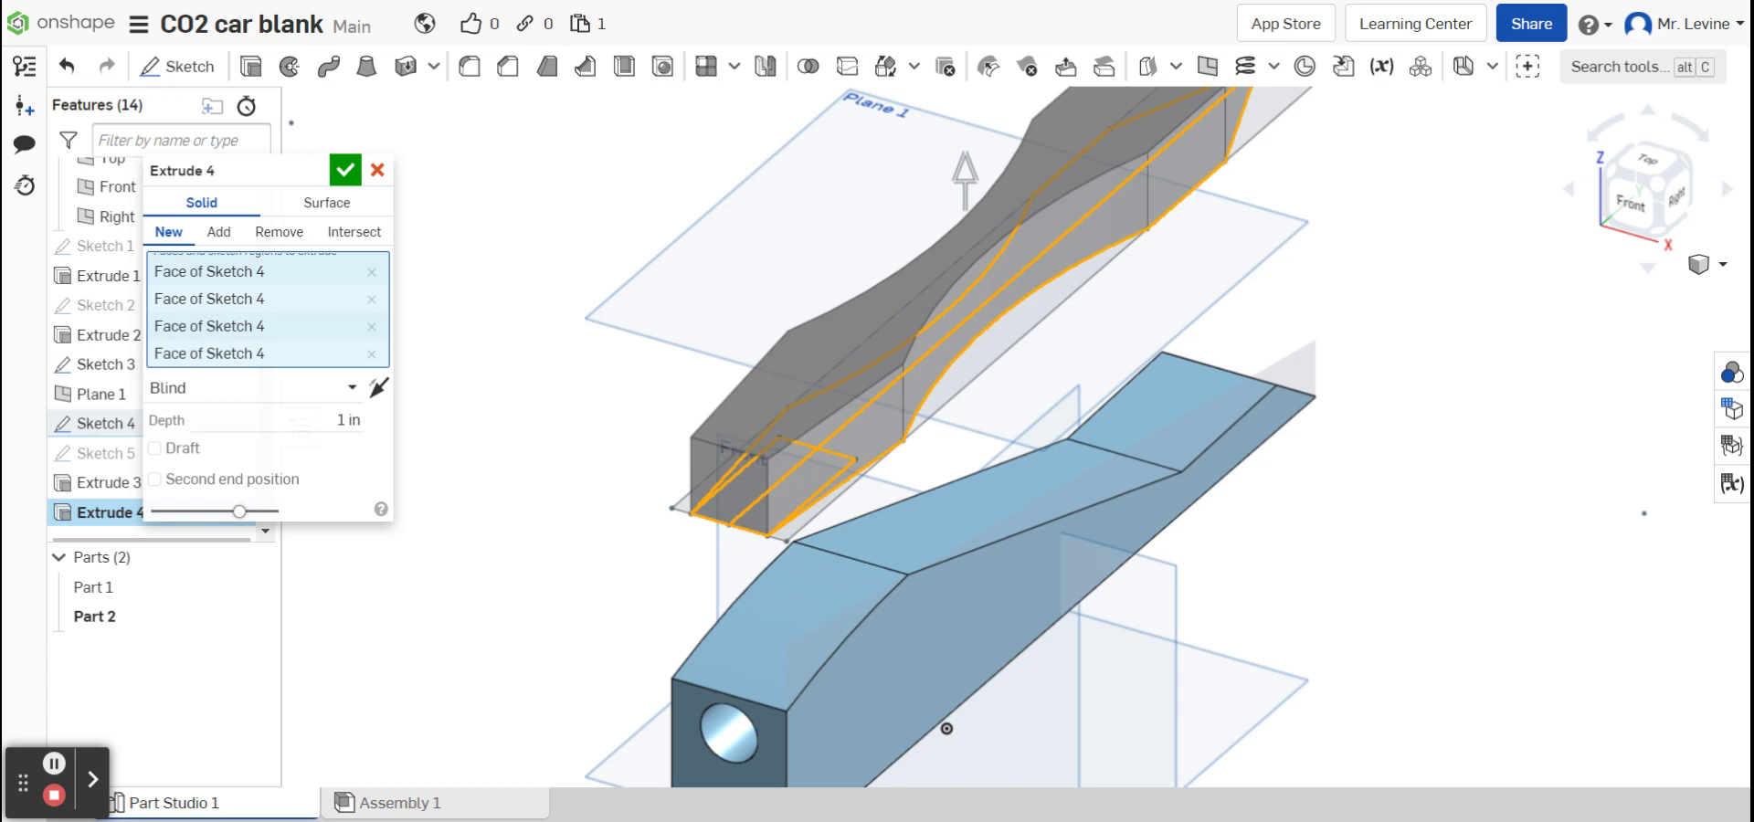
- Make the top profile extrude an Intersect with a blind depth of 5 in, merge it with Part 1, and finish it
click(354, 233)
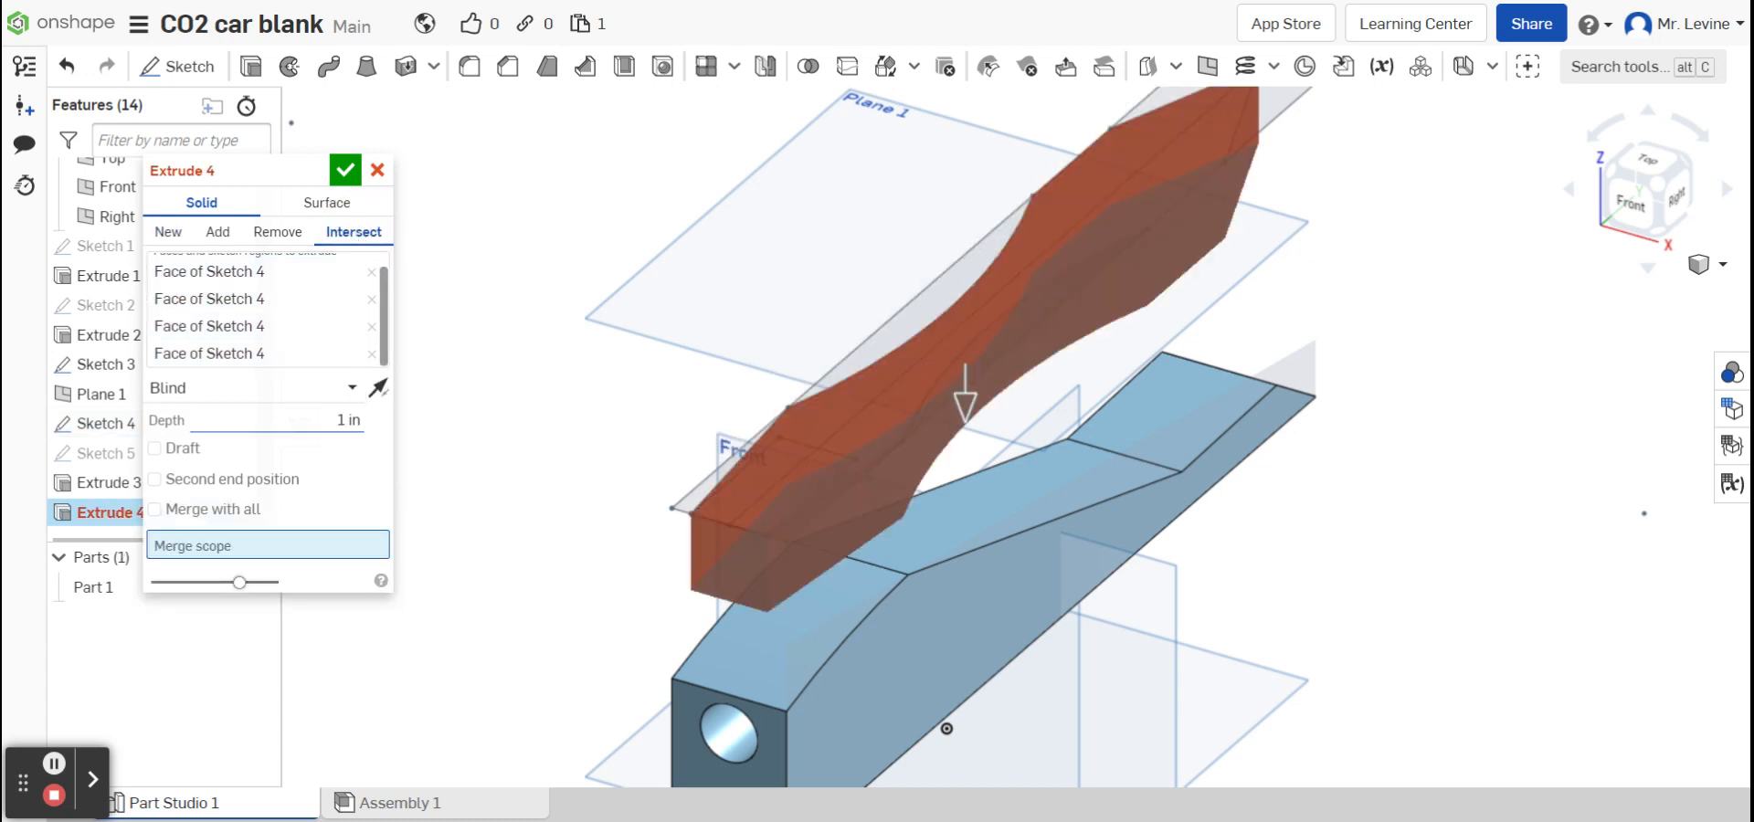
click(391, 428)
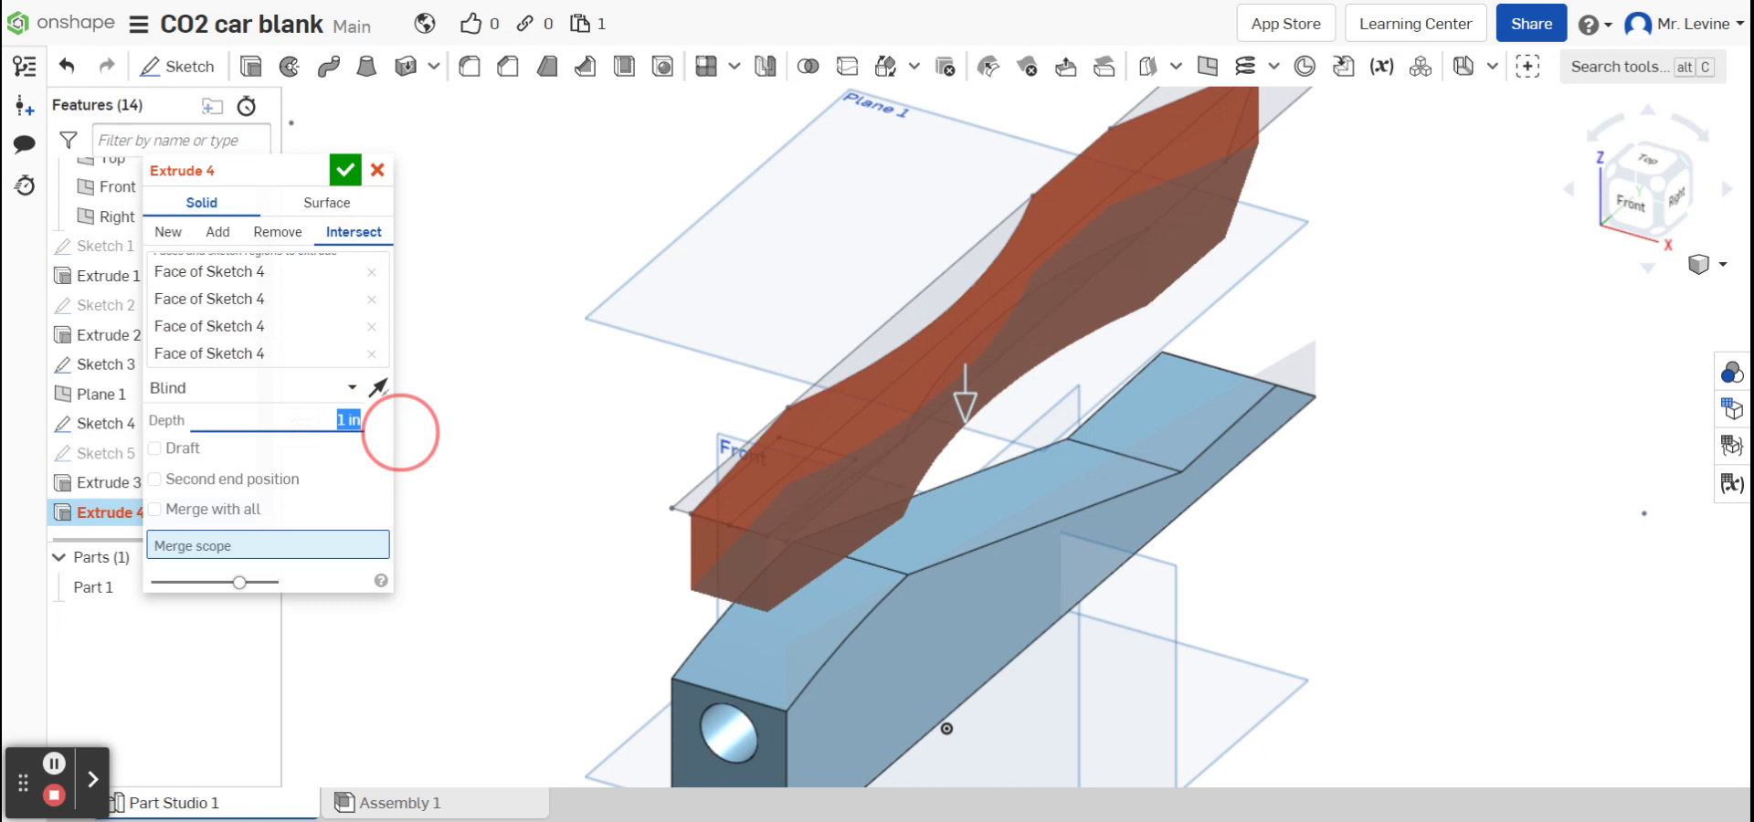
text(5)
click(362, 462)
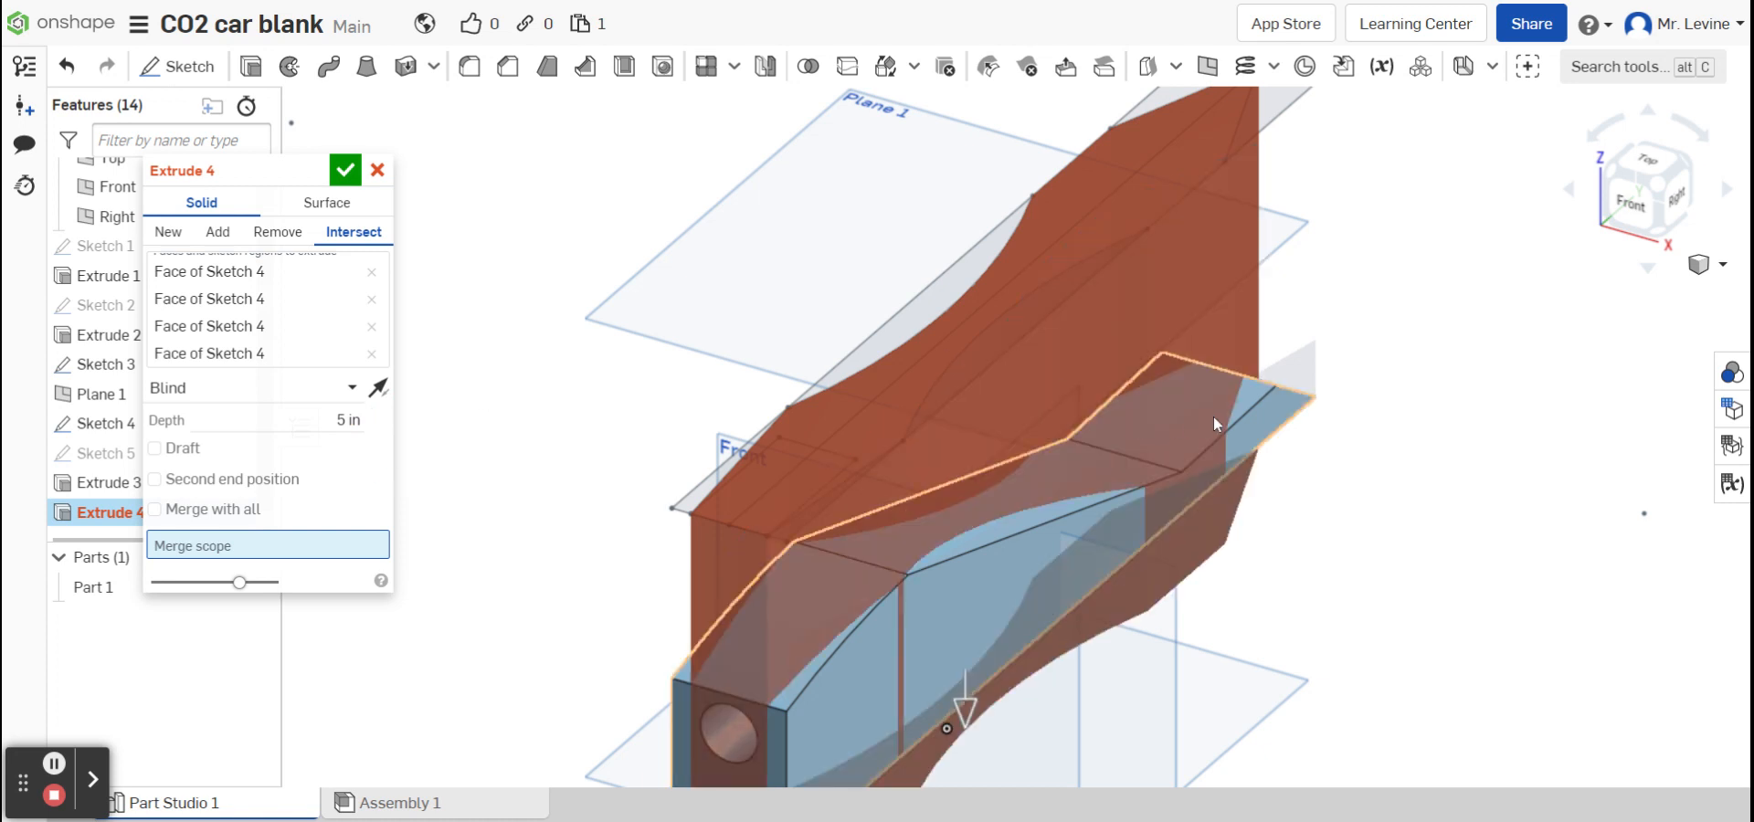
scroll(1343, 484, down, 3)
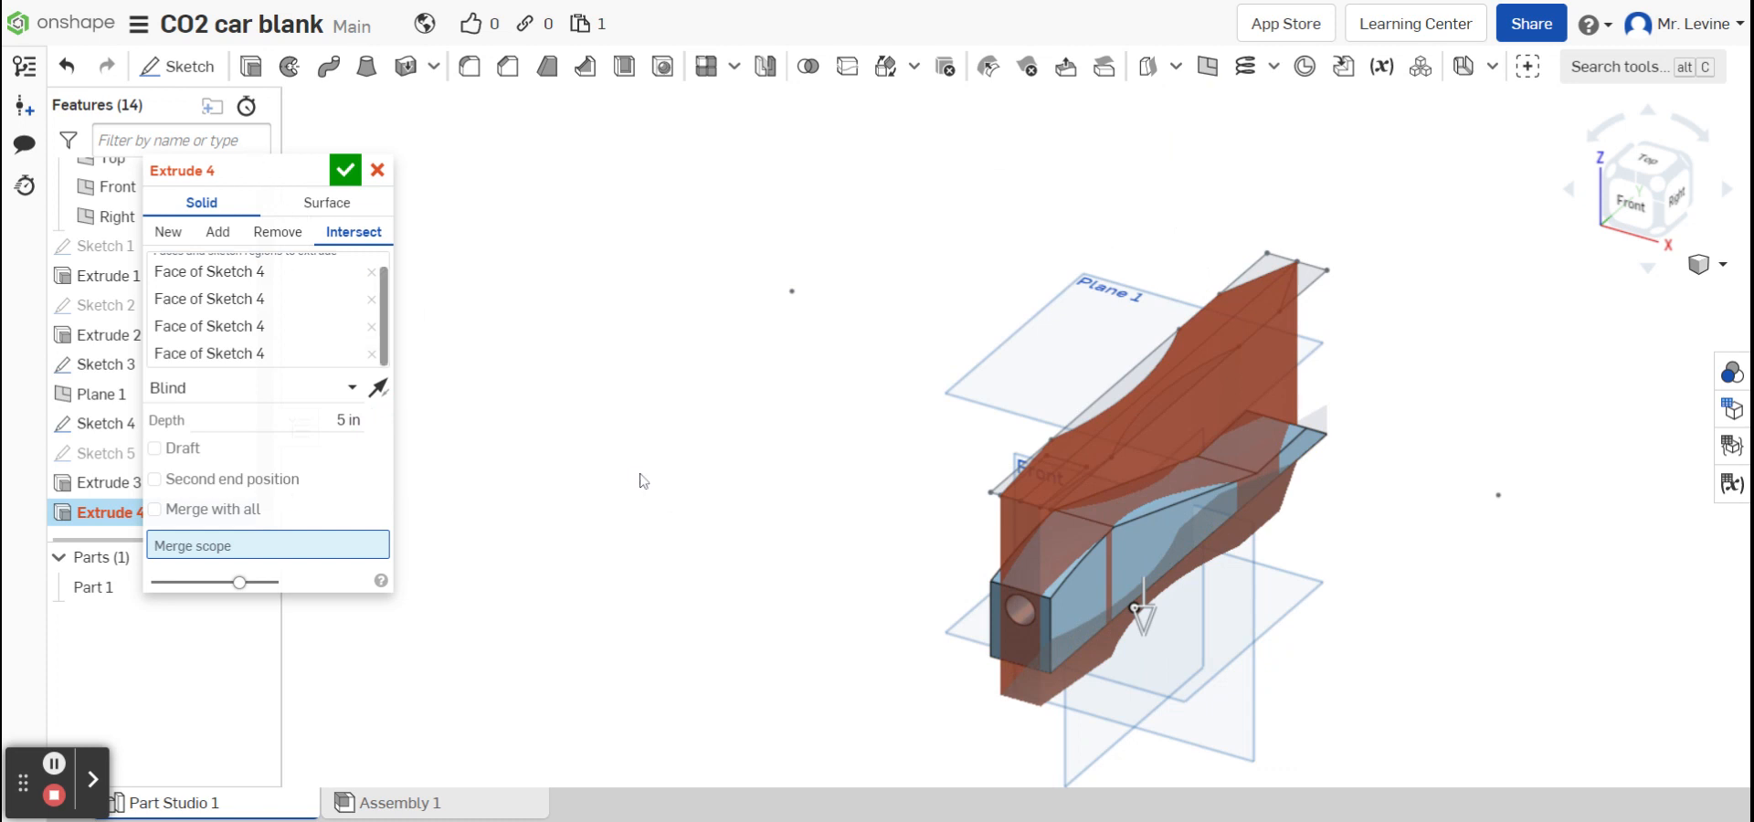
middle_drag(937, 492, 824, 376)
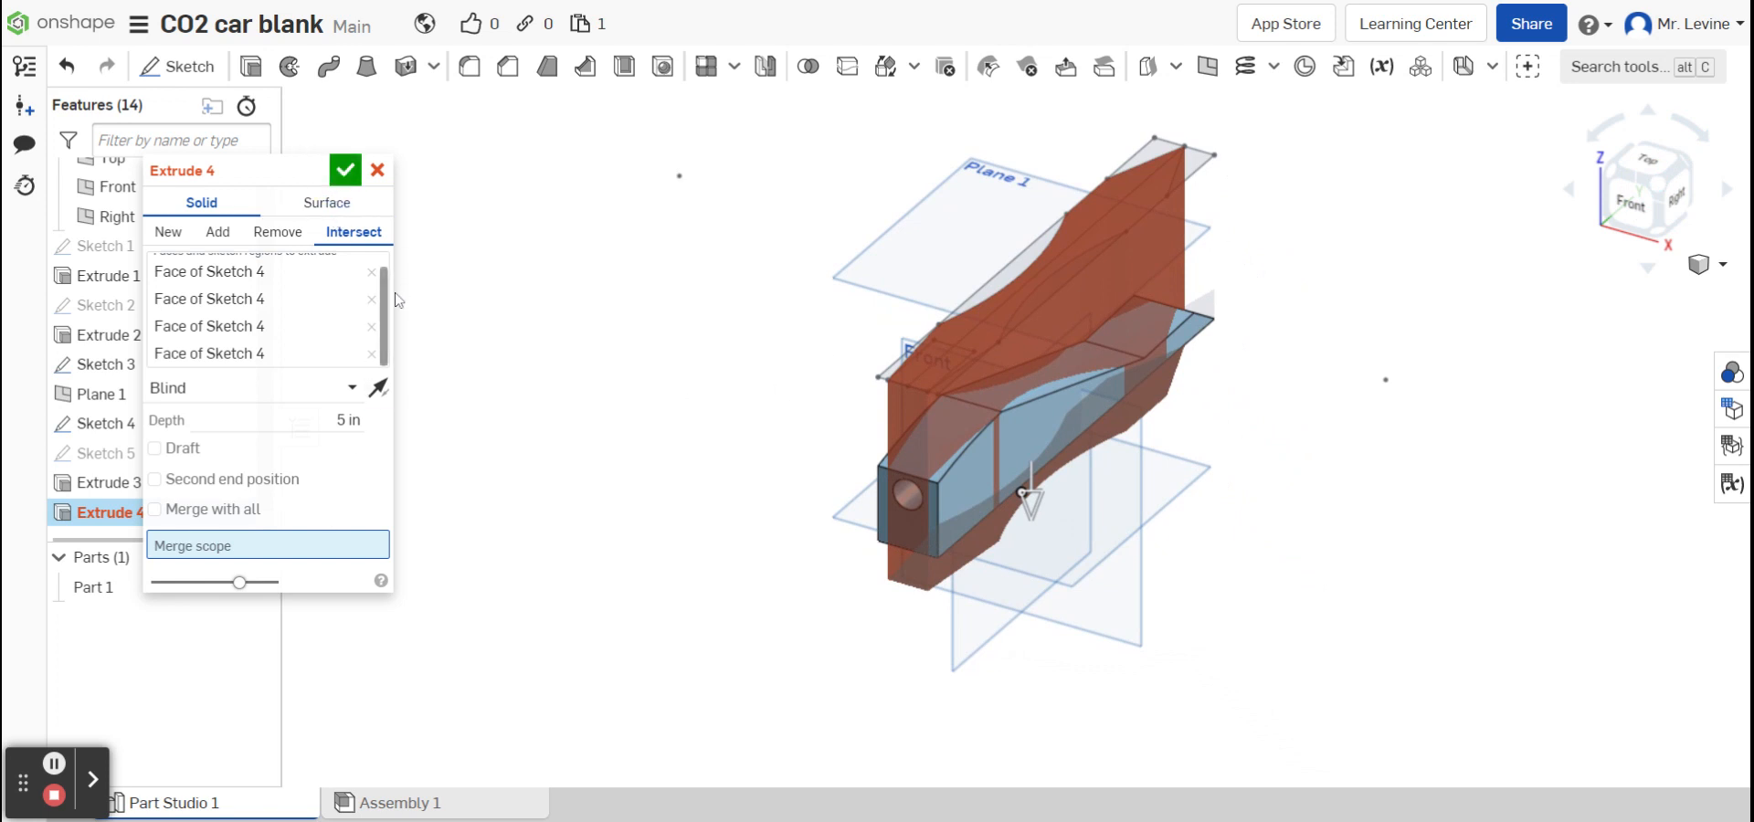
mouse_move(383, 303)
mouse_down()
mouse_move(391, 235)
mouse_move(358, 410)
mouse_up()
click(377, 388)
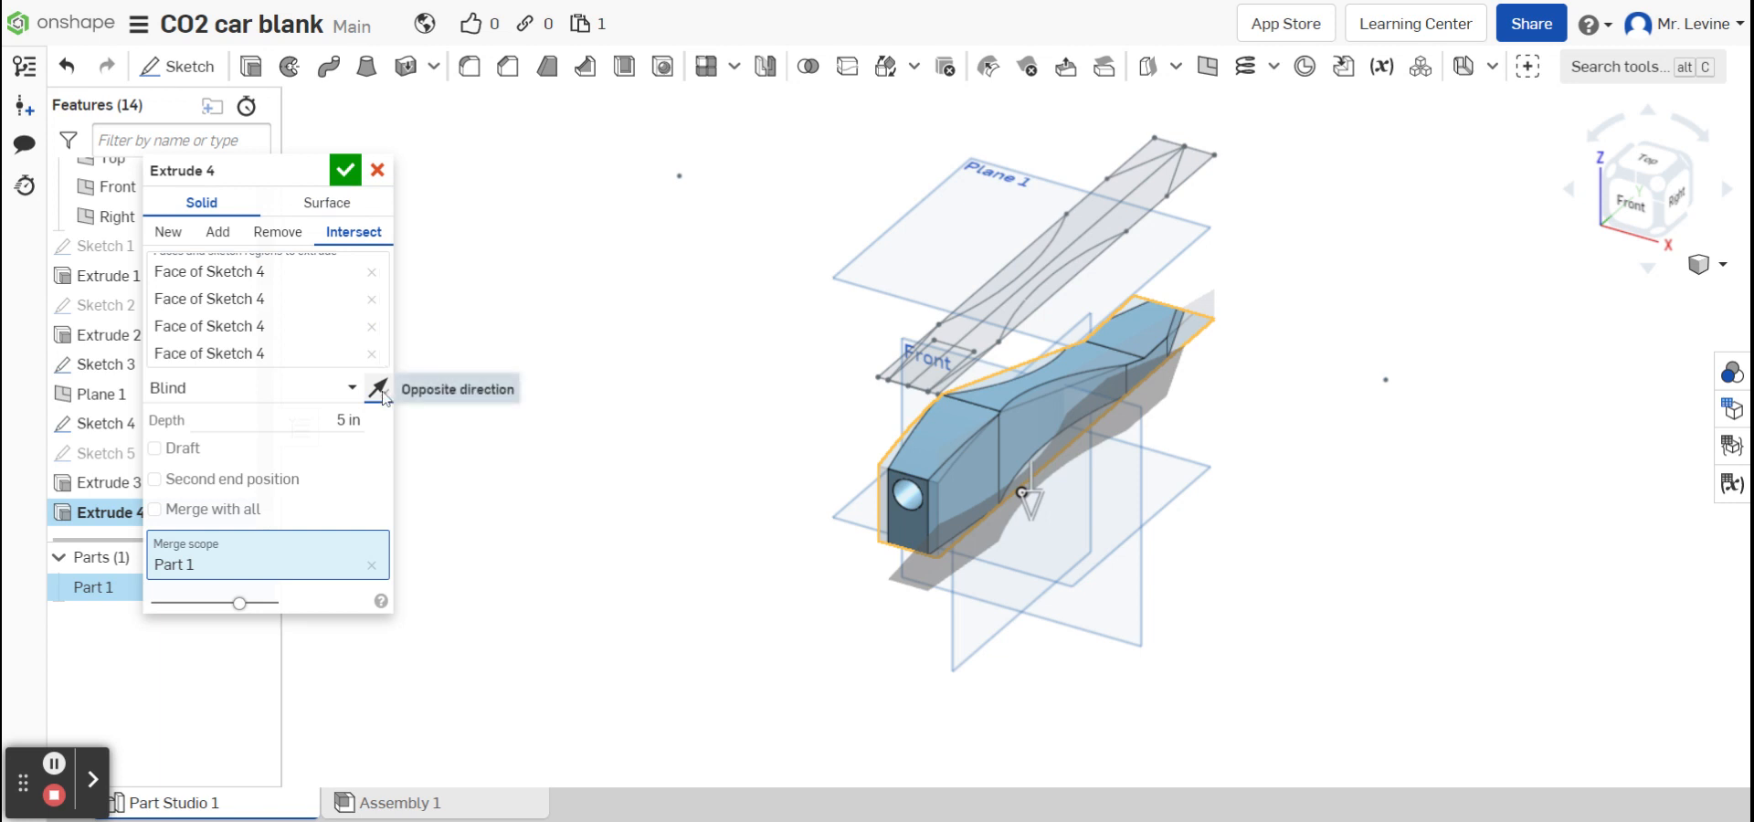
click(353, 181)
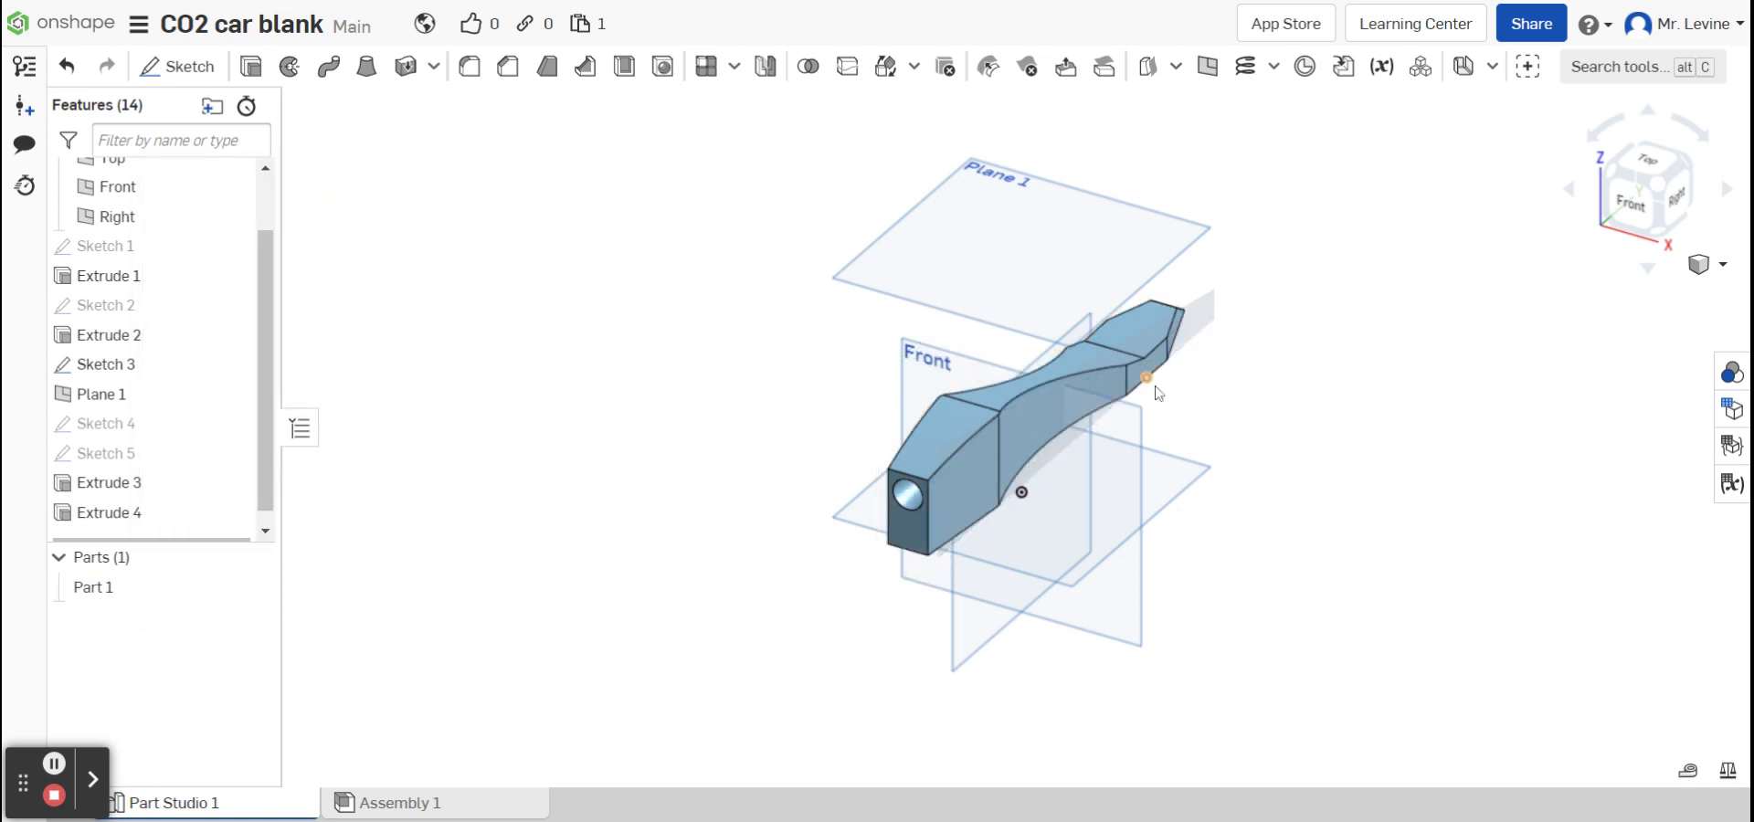
- Examine the shaped car body from its rear and nose corners and review the settings of Extrude 3
click(1689, 169)
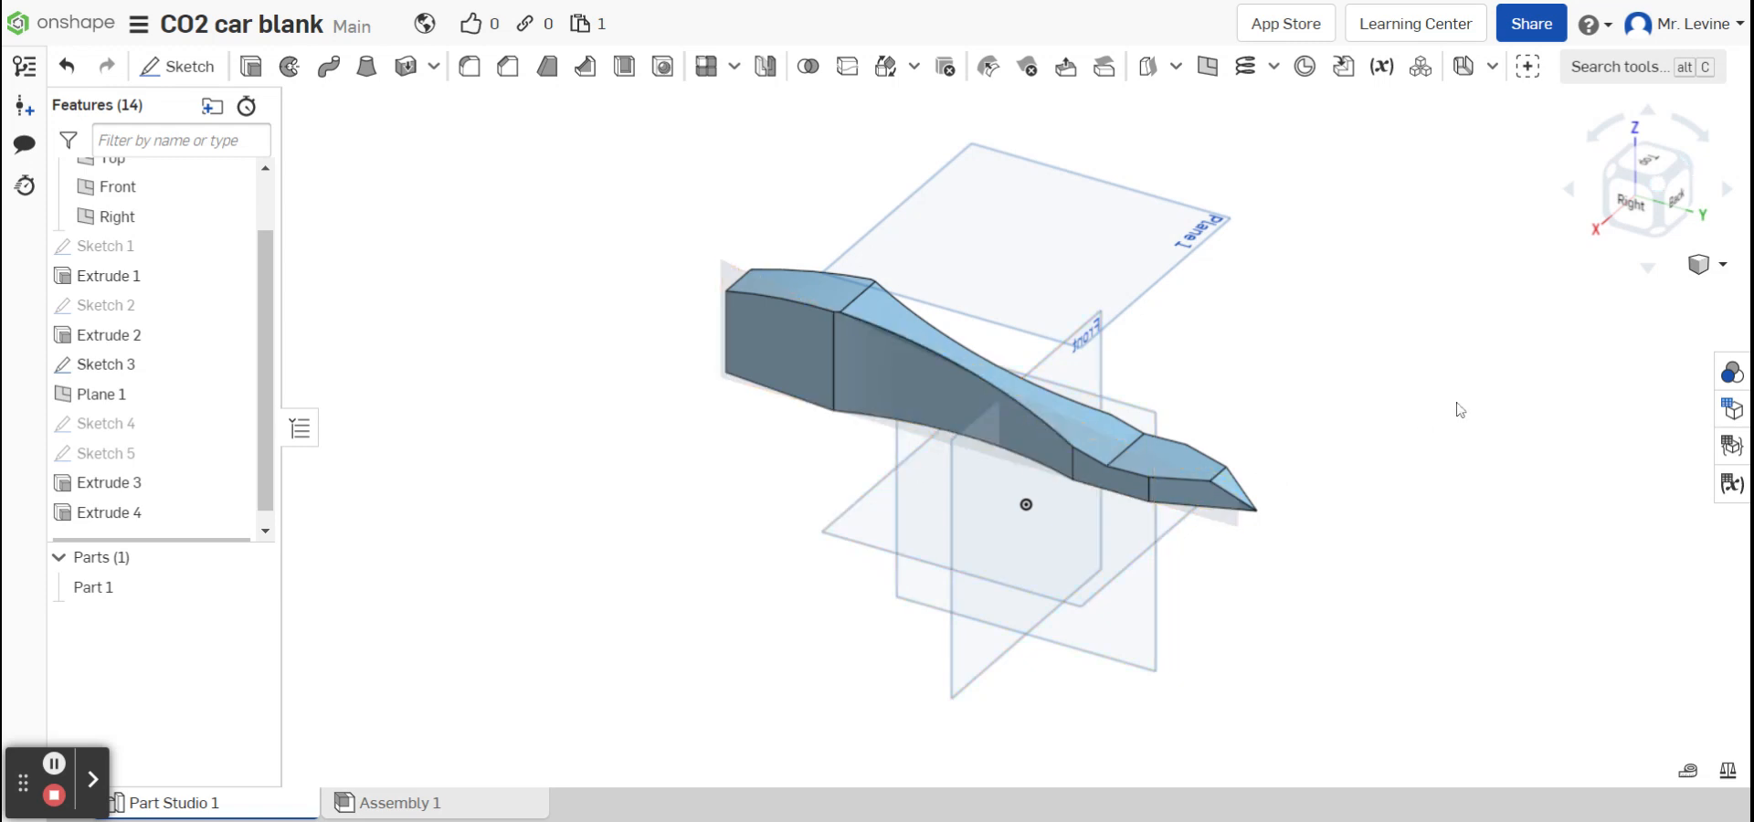
click(1615, 175)
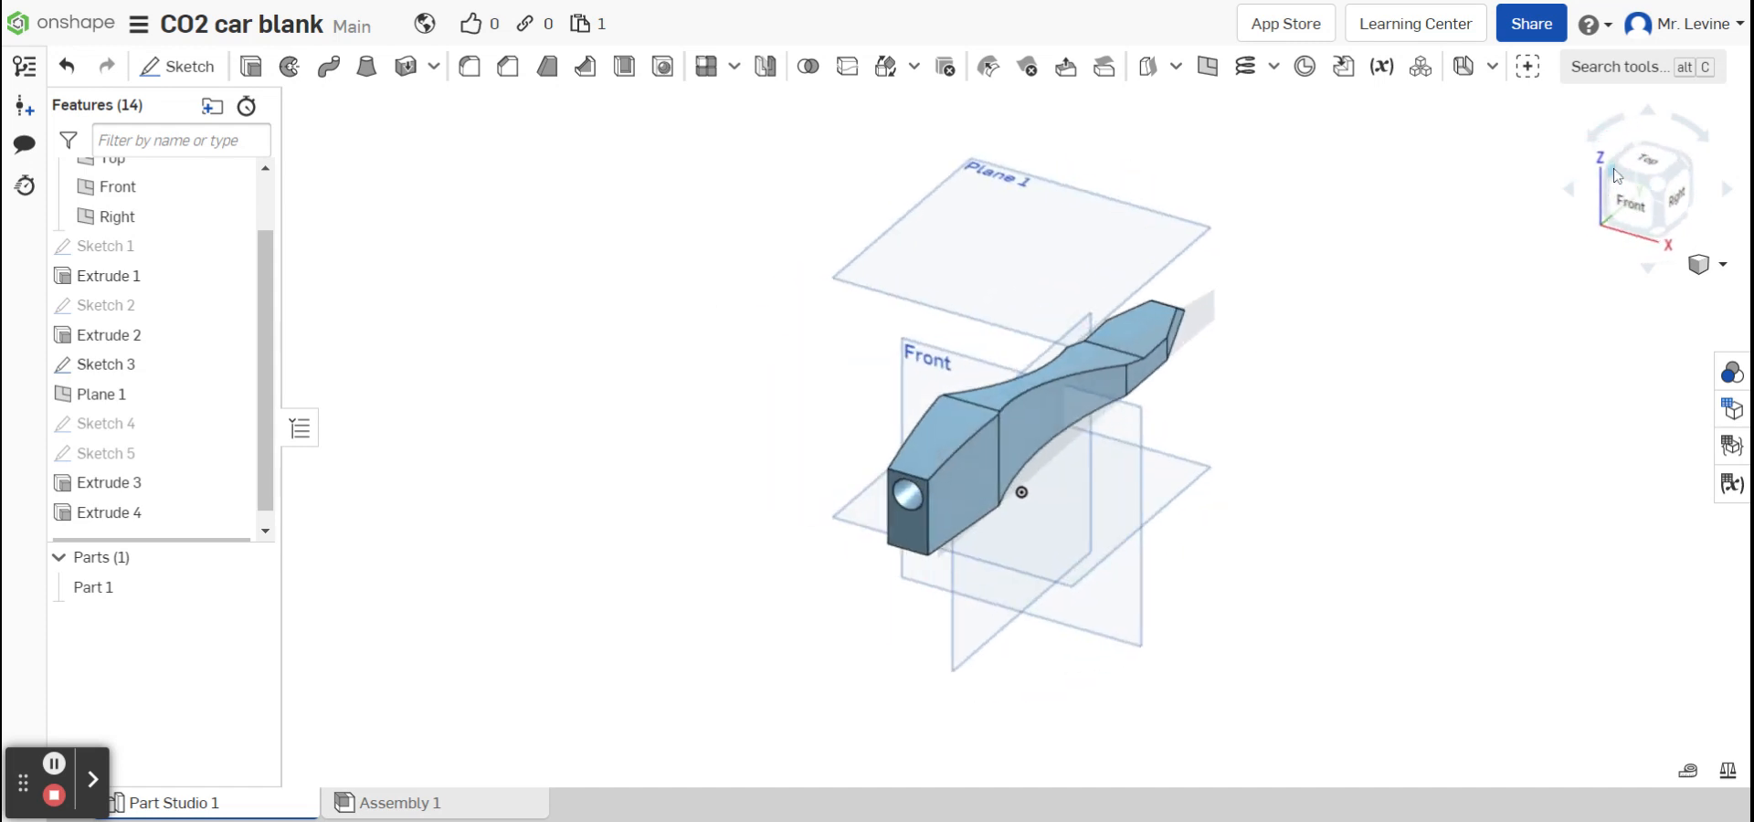
click(1689, 173)
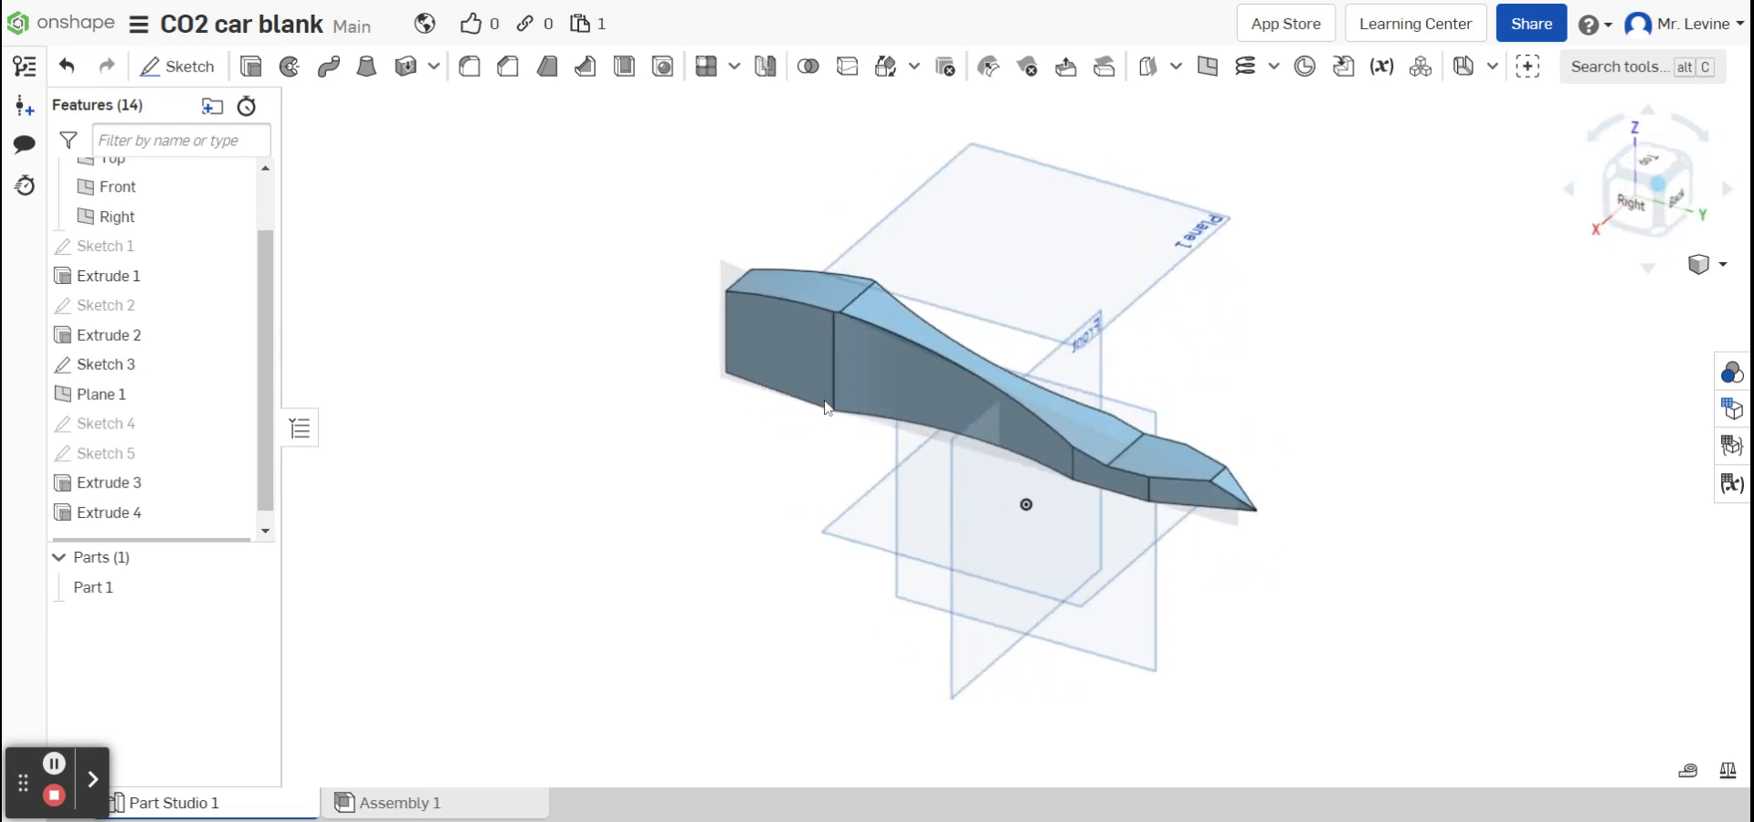
click(88, 494)
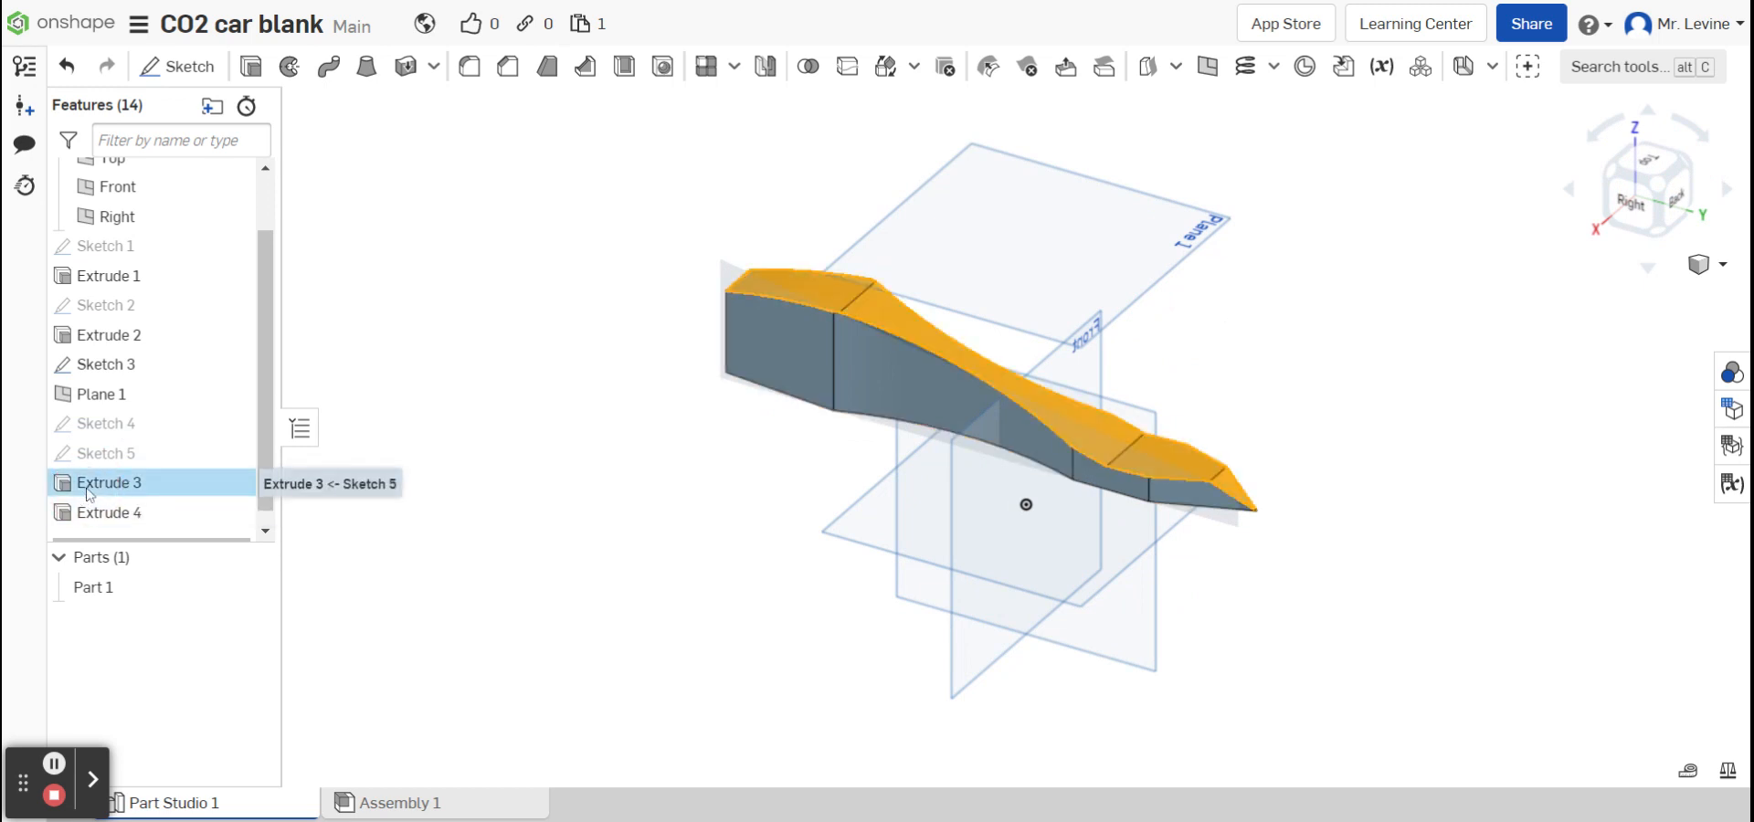
scroll(144, 457, down, 1)
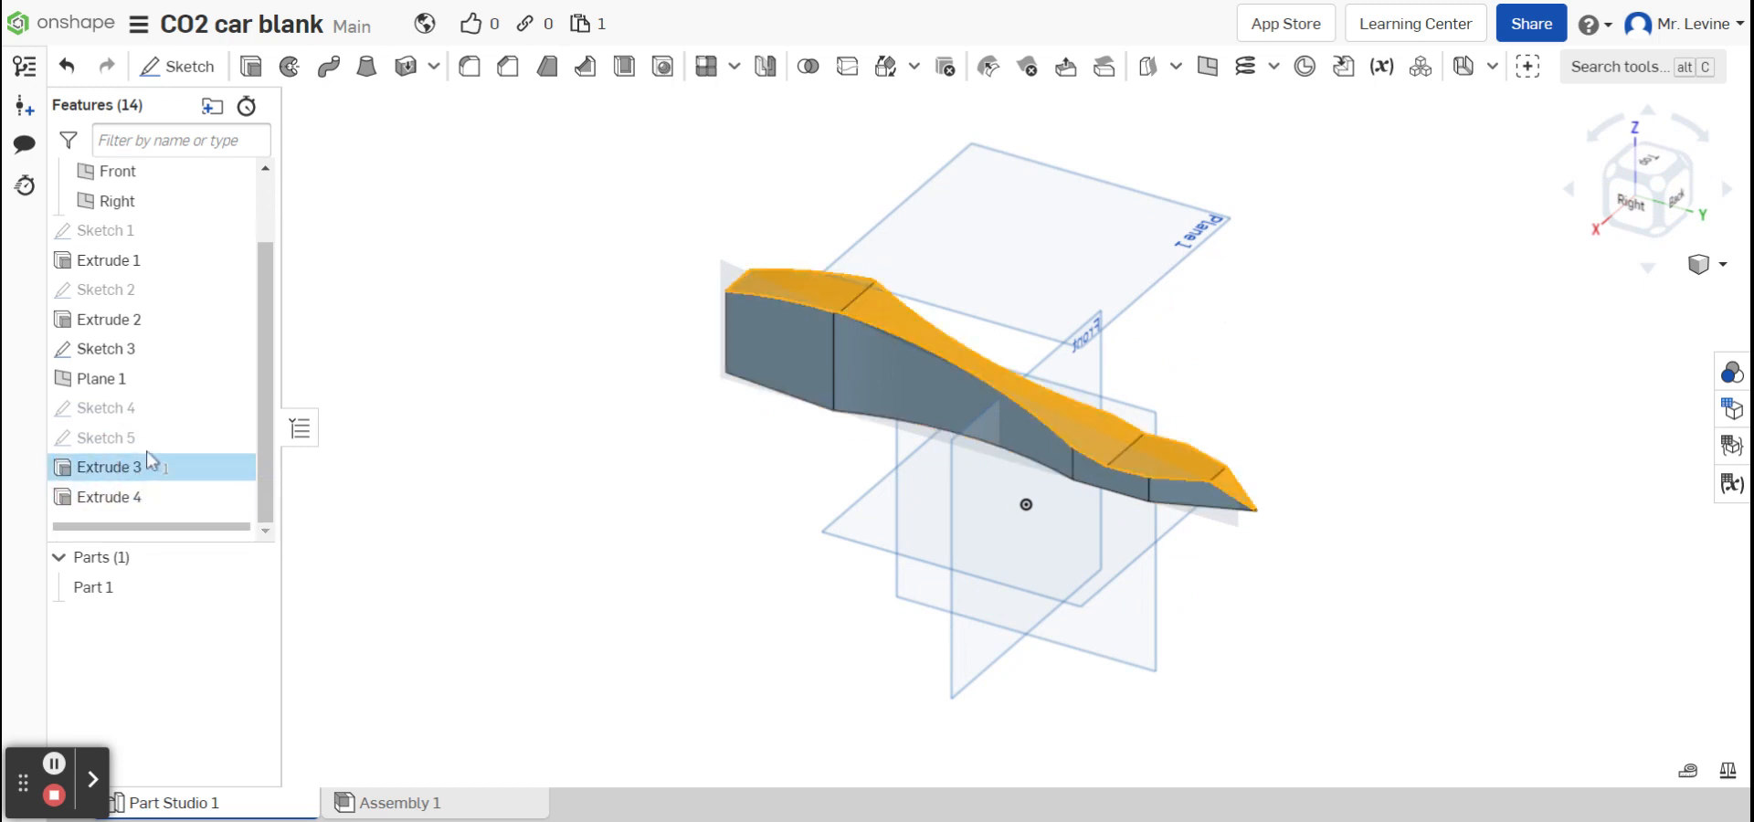
double_click(141, 464)
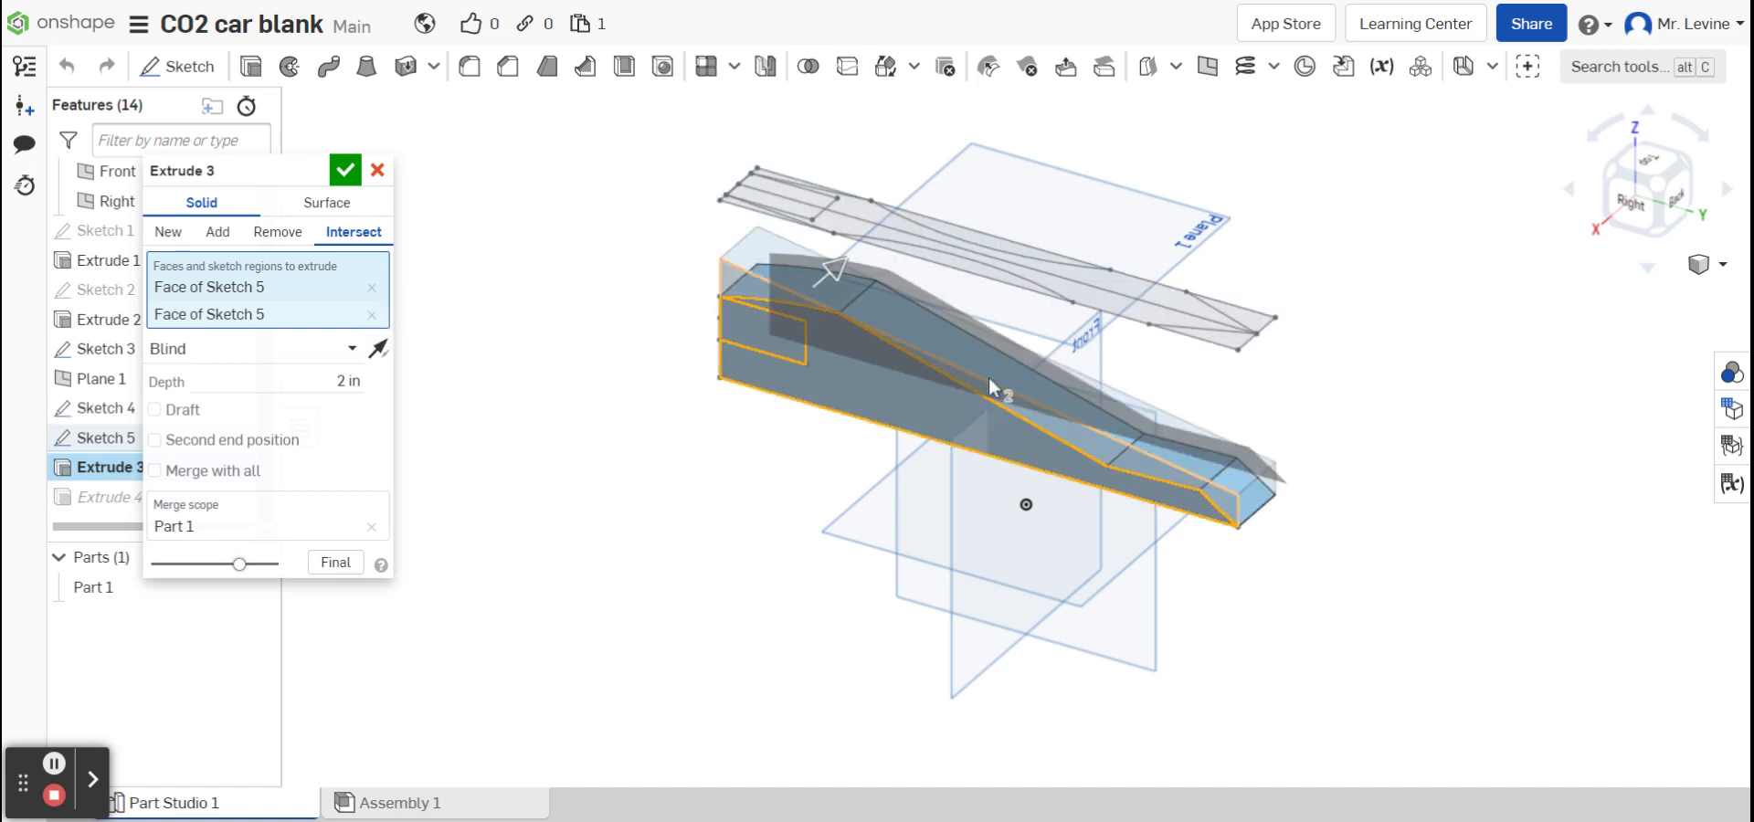
click(345, 169)
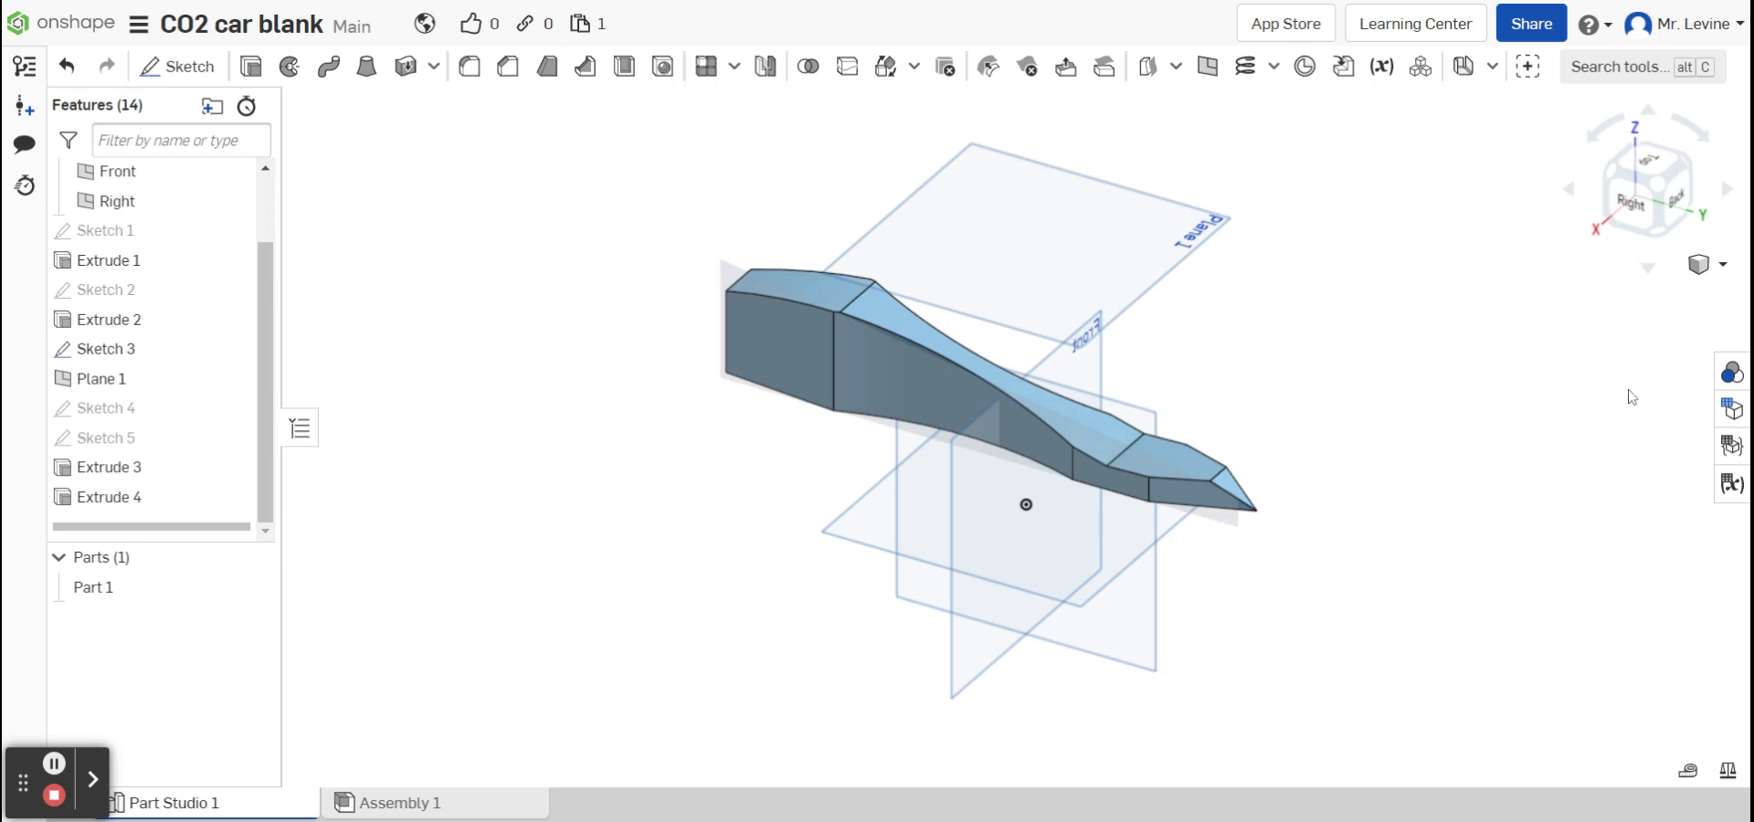
click(1613, 180)
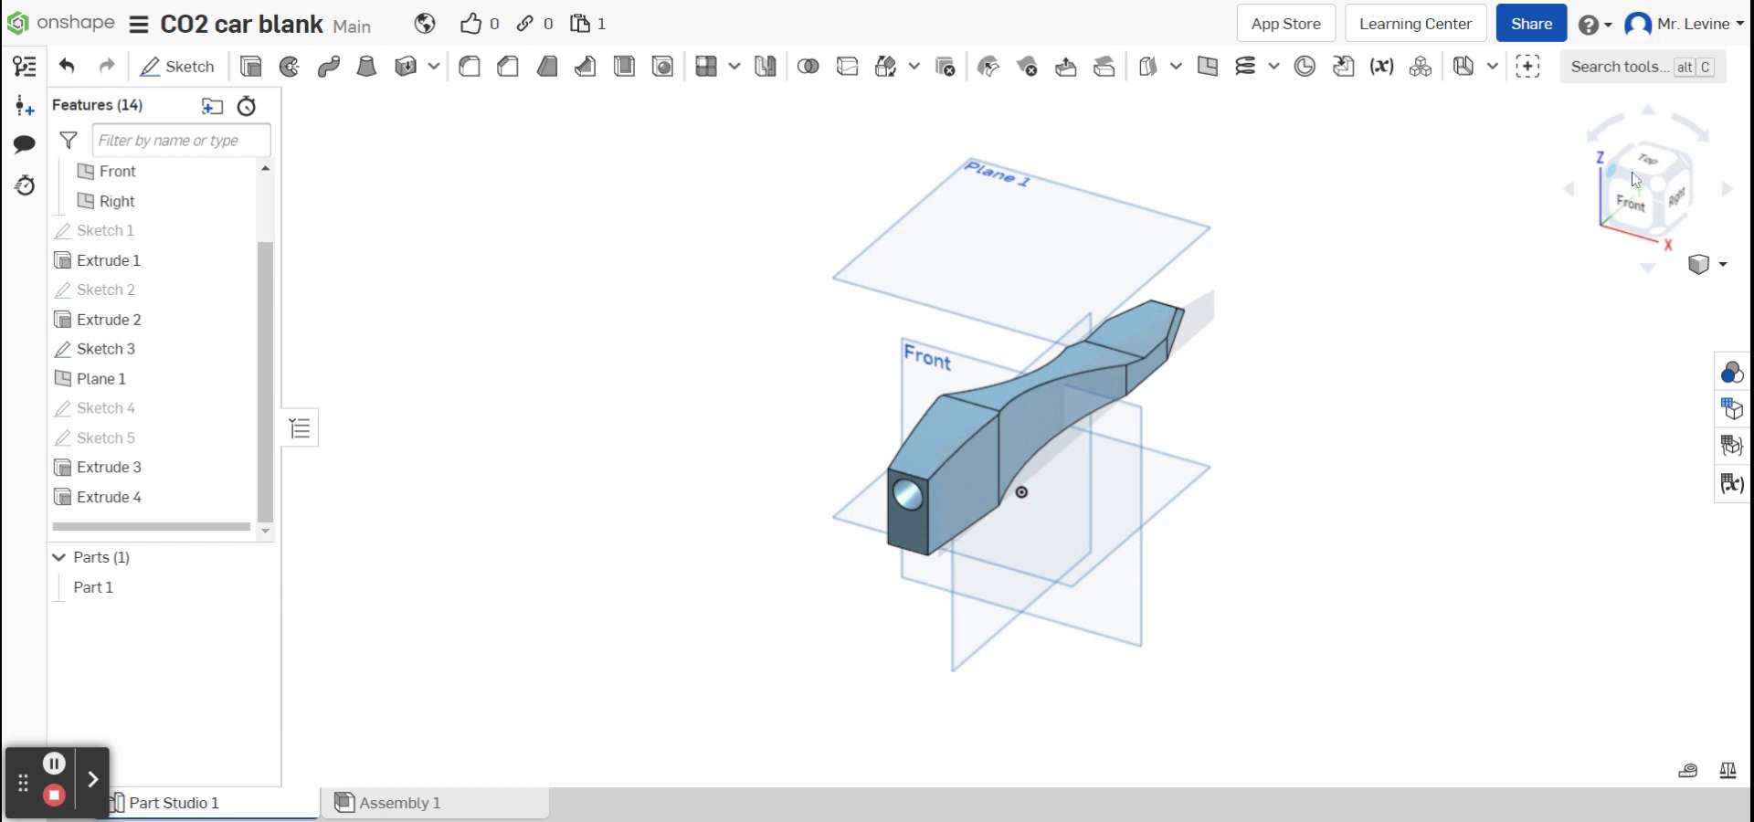
click(1686, 172)
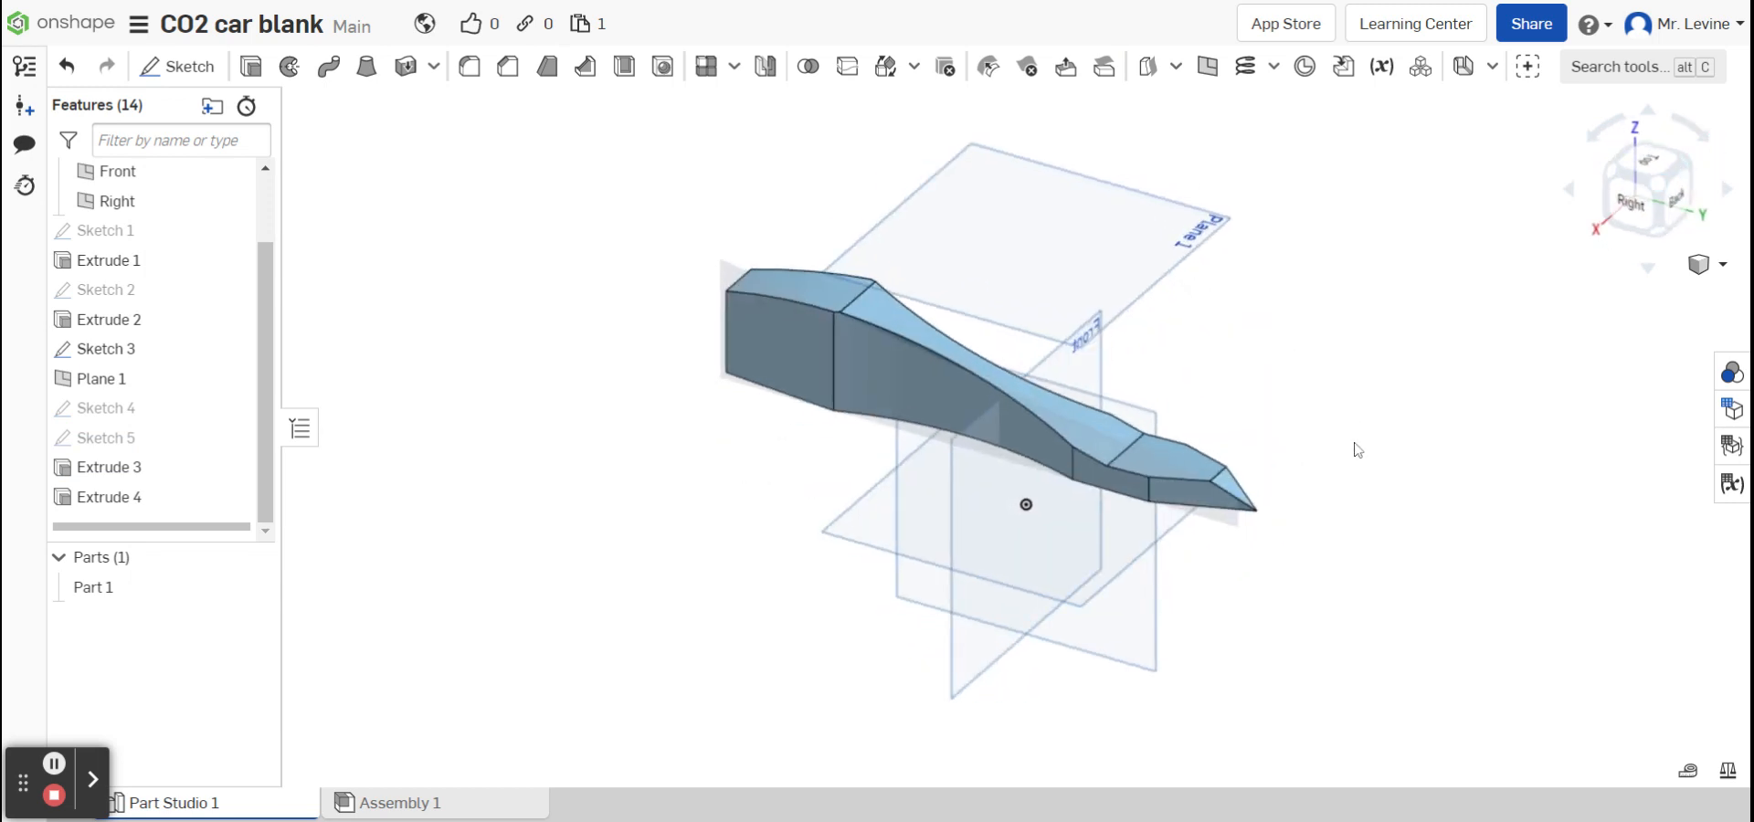